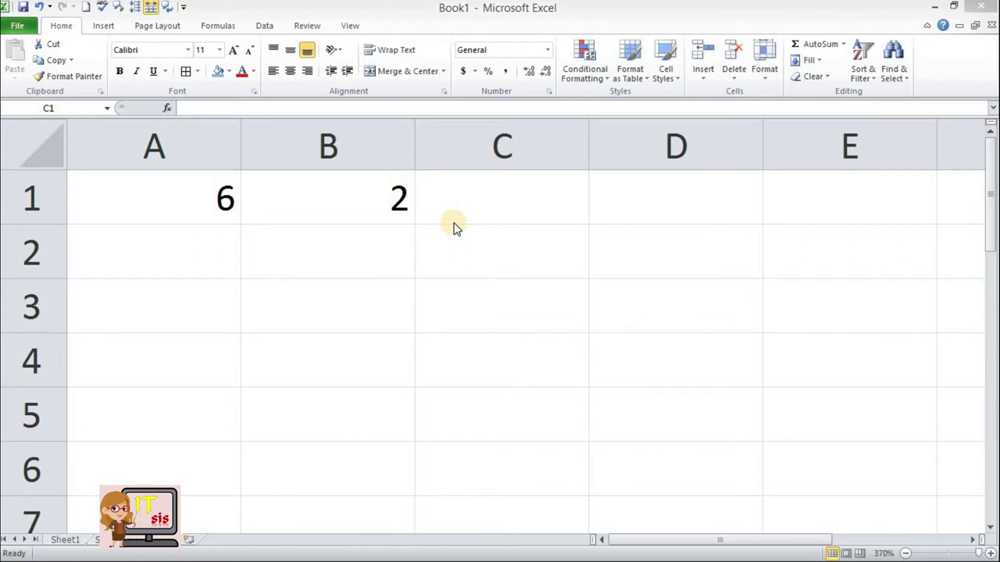
click(216, 197)
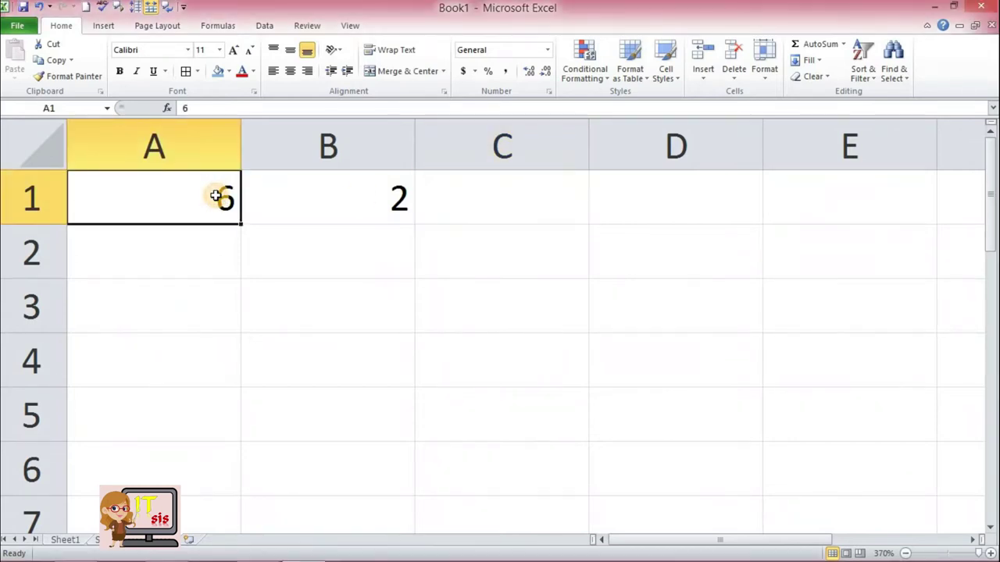
click(332, 195)
click(214, 194)
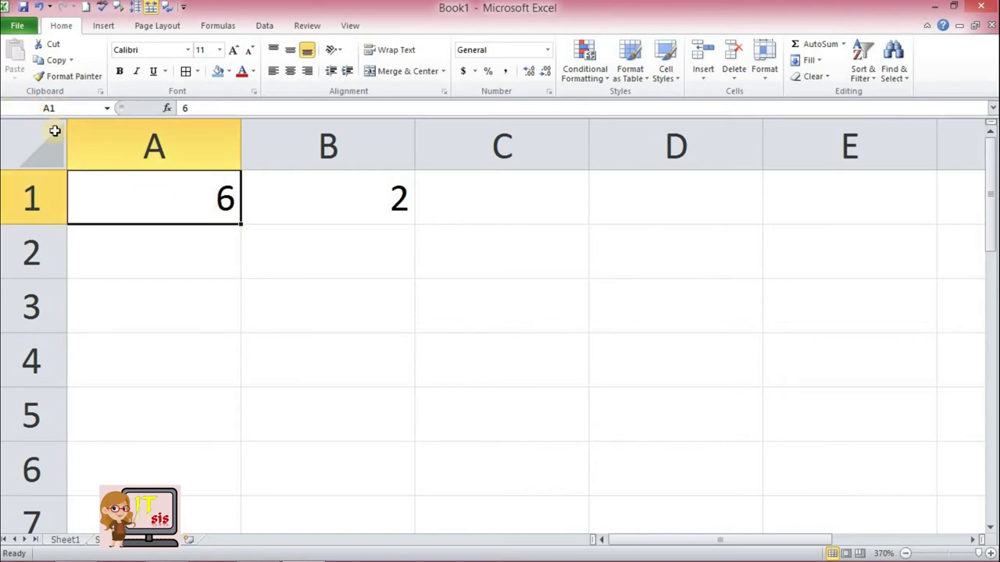
click(390, 204)
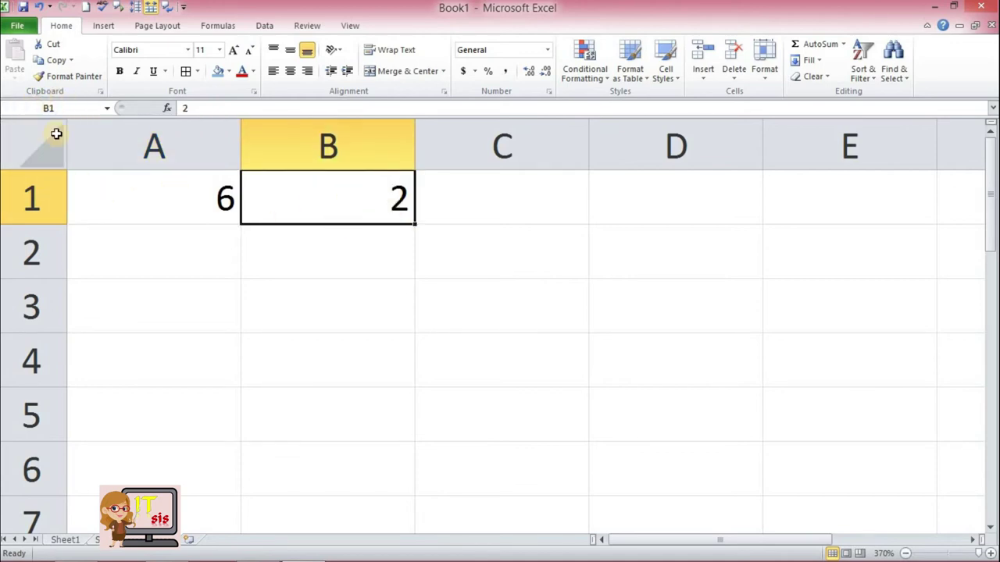
click(461, 214)
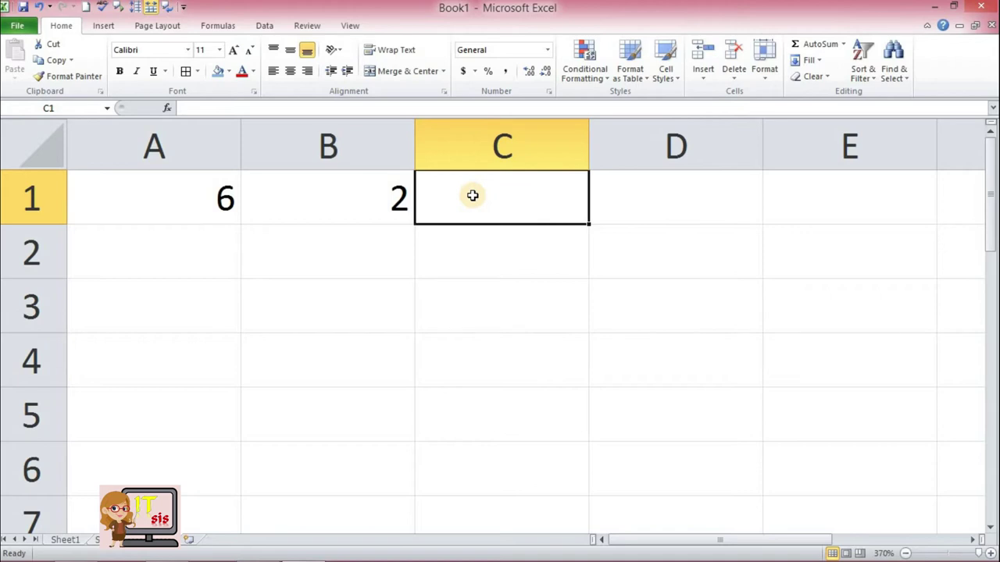
Enter 6+2 in C1 without an equals sign, then reselect C1 to confirm it stays plain text
text(6+)
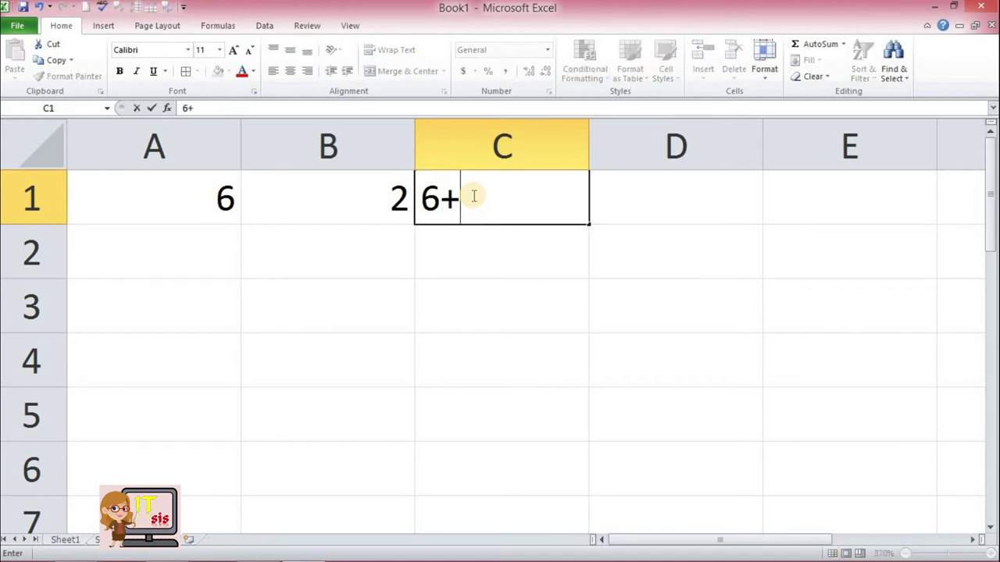
text(2)
key(Return)
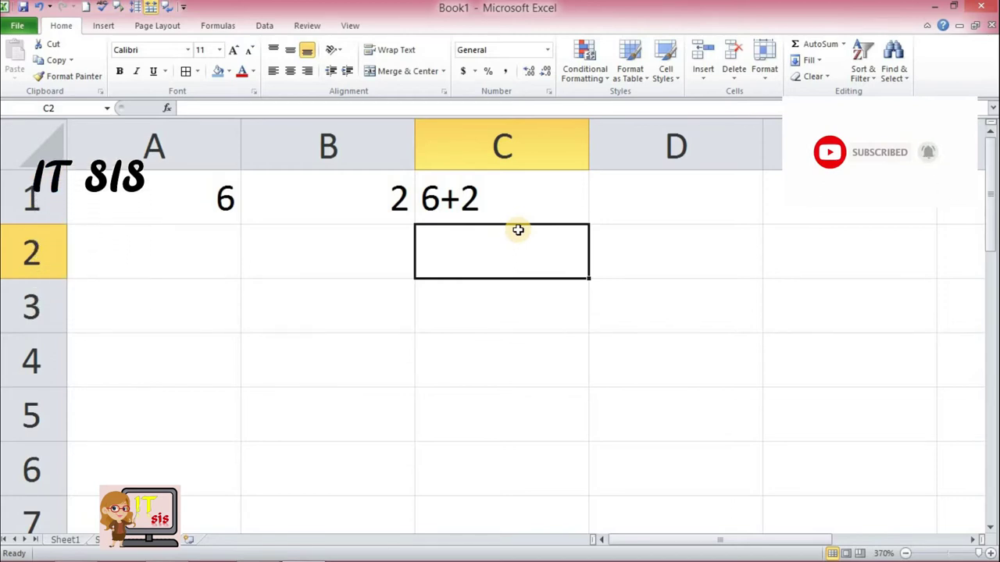
click(494, 205)
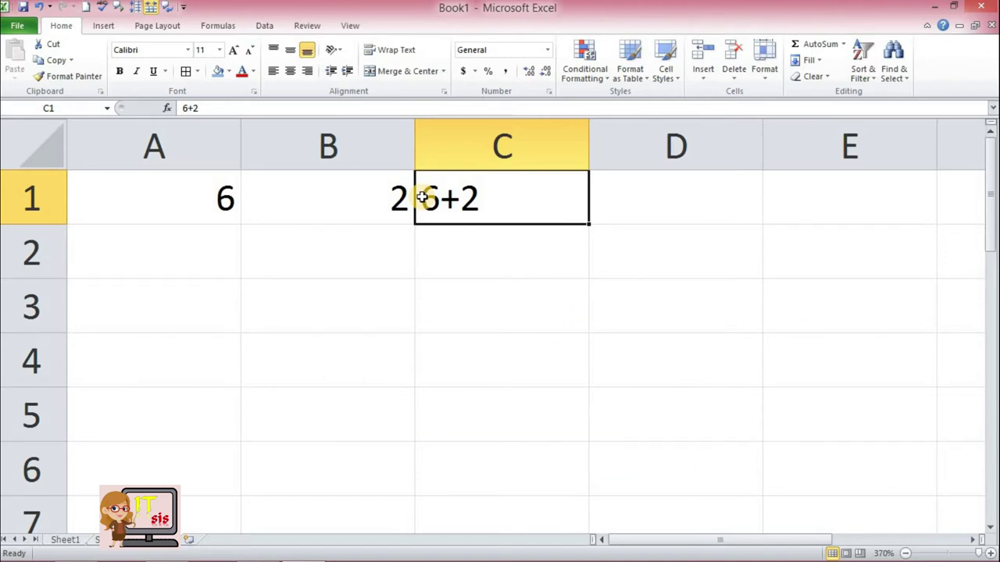
Add a leading = to C1's 6+2 entry so it becomes =6+2 and shows 8
double_click(422, 198)
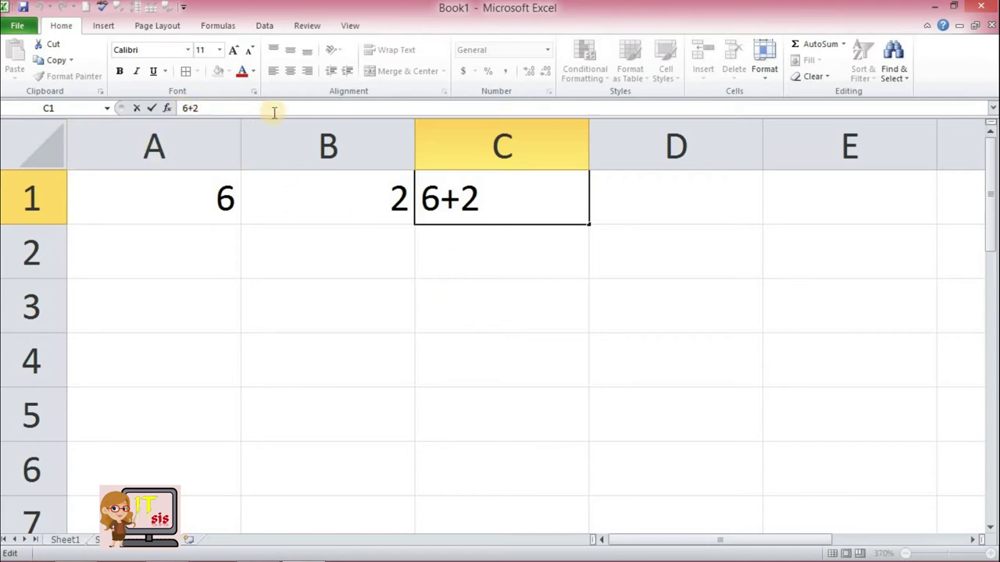
click(196, 108)
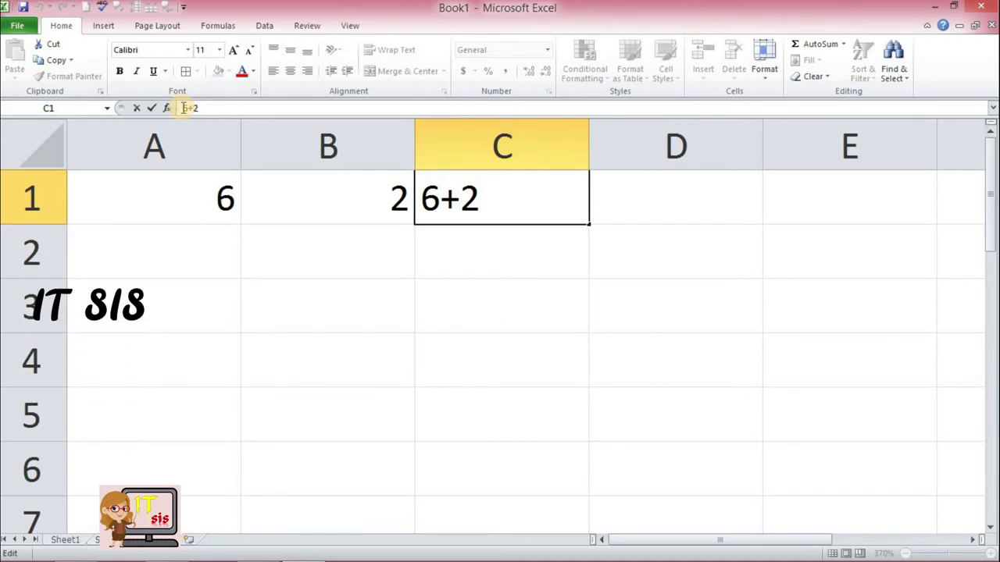
text(=)
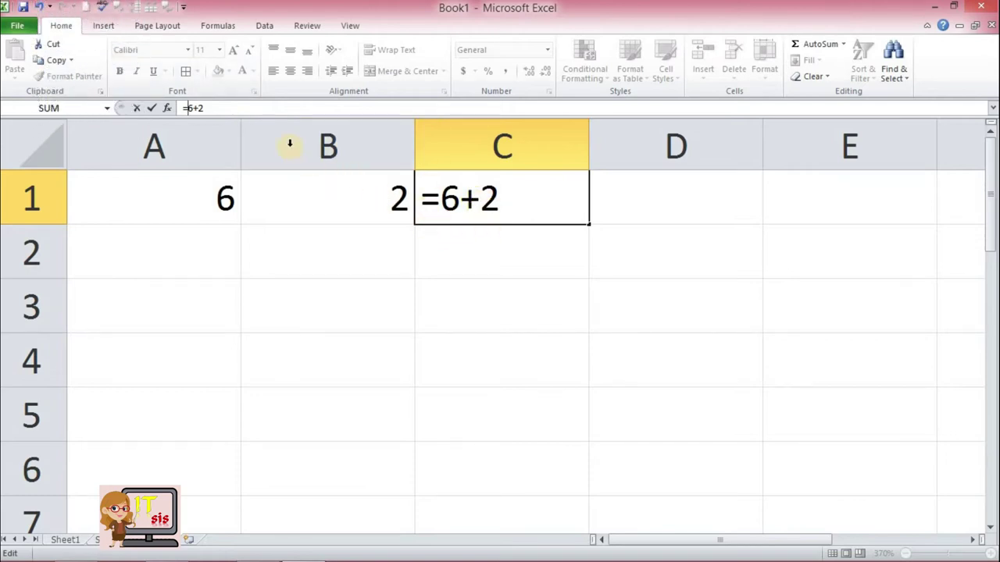
key(Return)
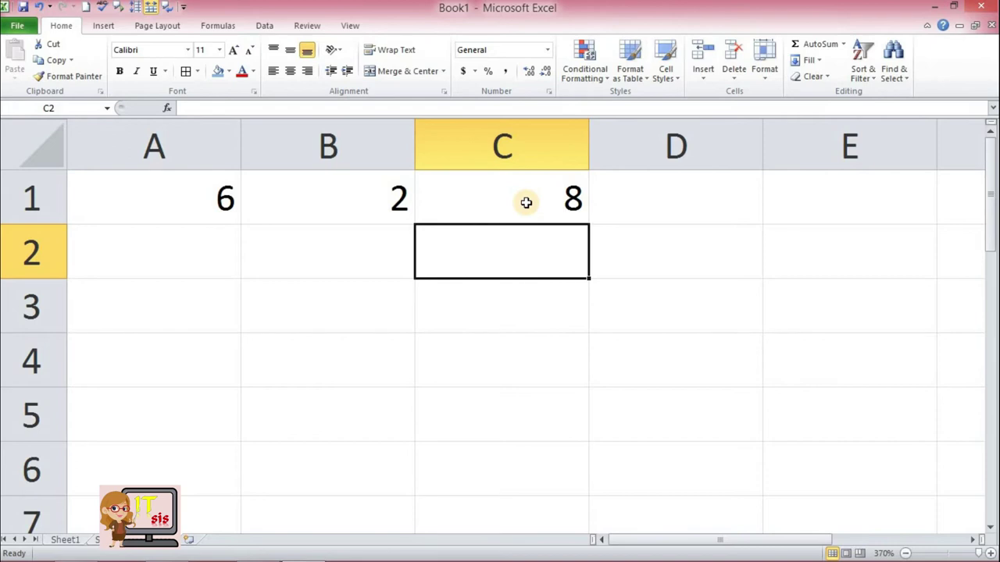
Enter =6-2, =6*2, =6/2 and =6^2 in C2 through C5
text(=6-2)
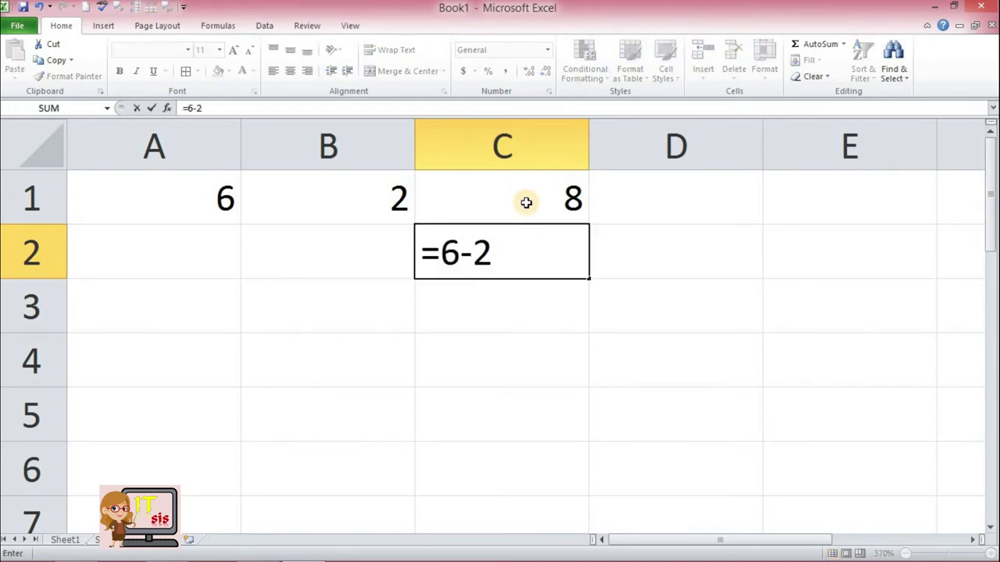
key(Return)
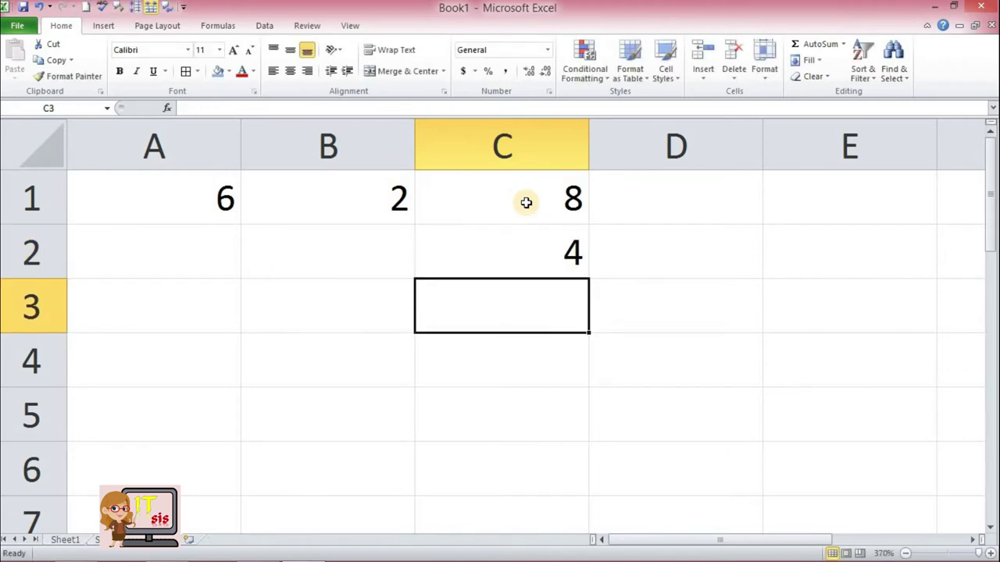
text(=6)
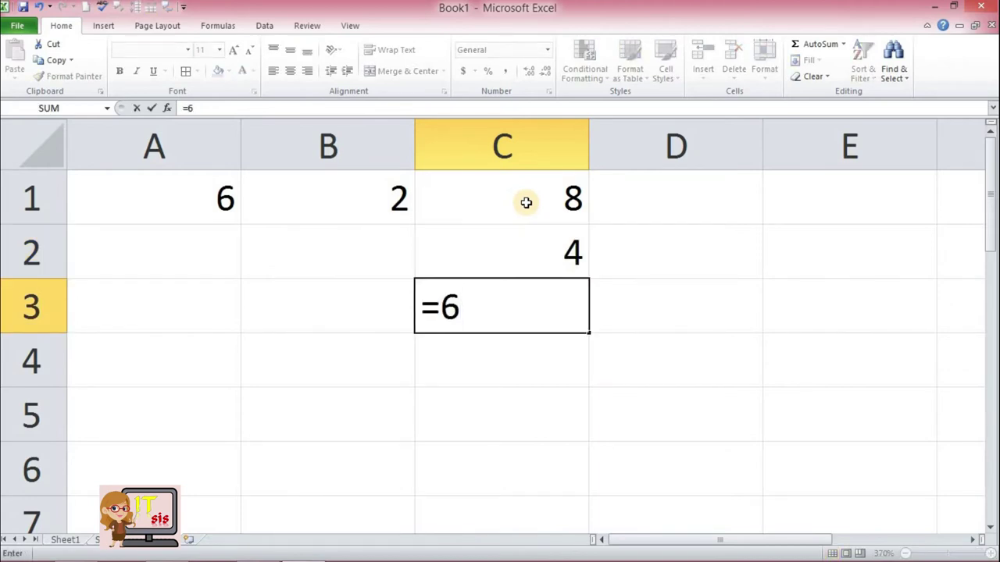
text(*)
text(2)
key(Return)
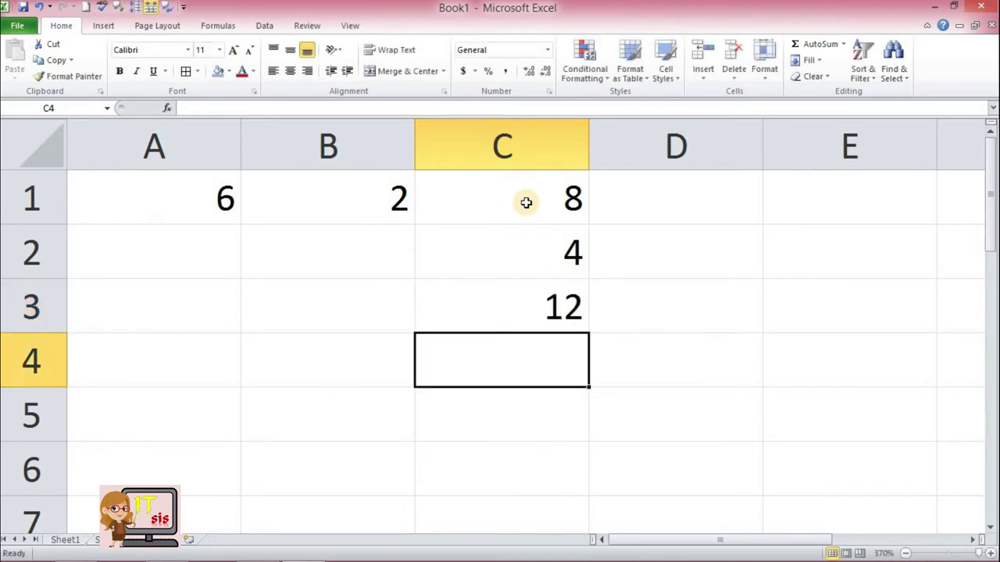
text(=6/2)
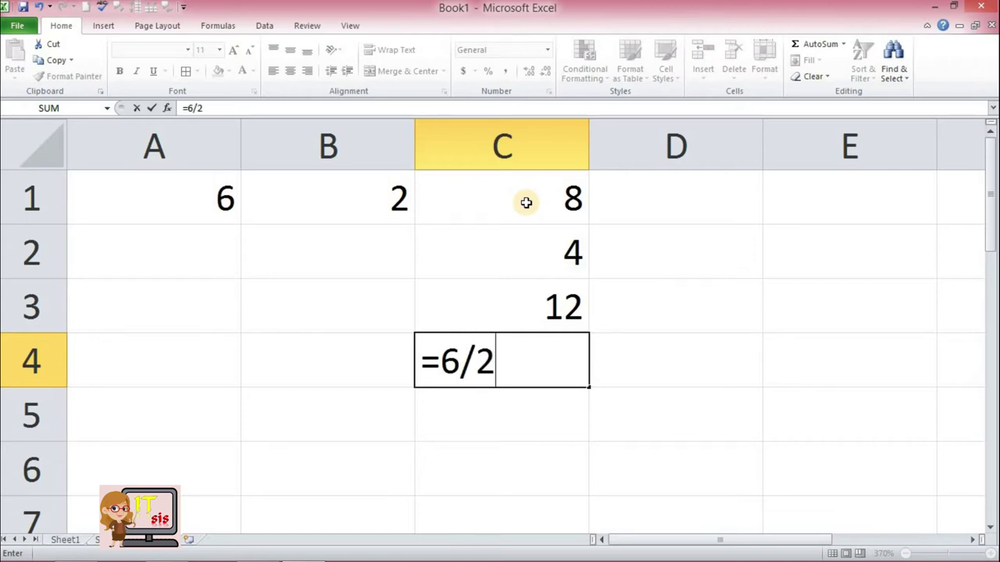
key(Return)
text(=)
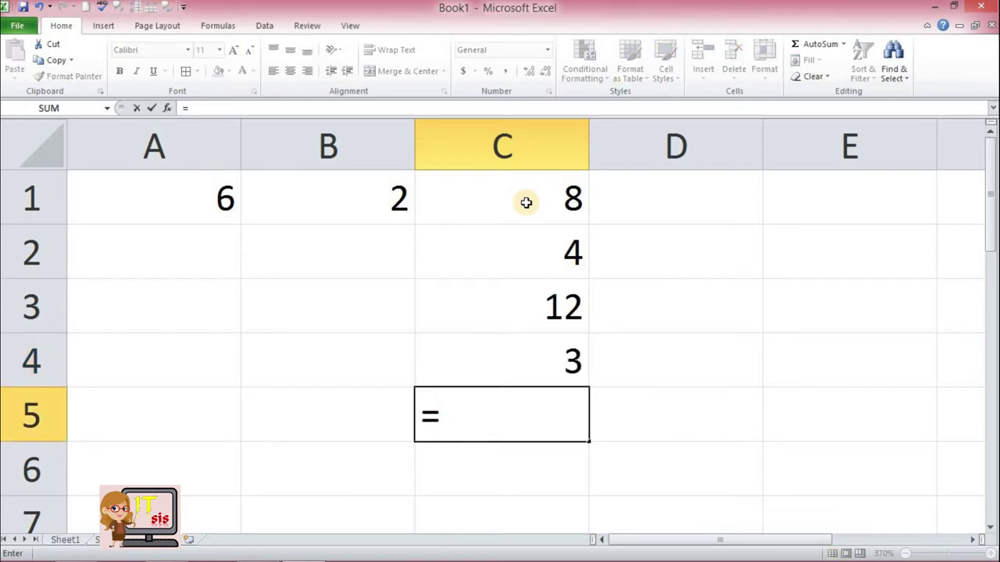
text(6^2)
key(Return)
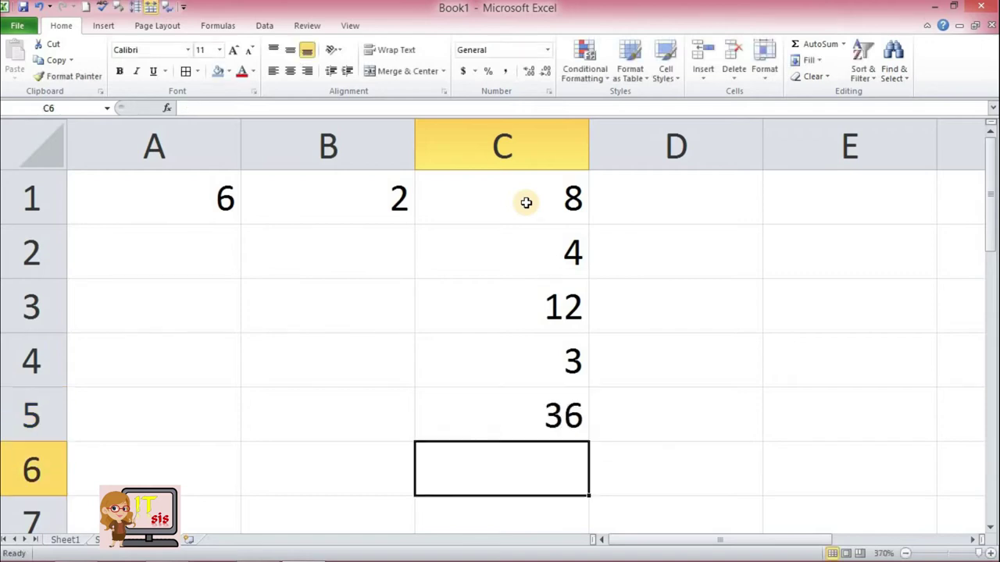
click(520, 191)
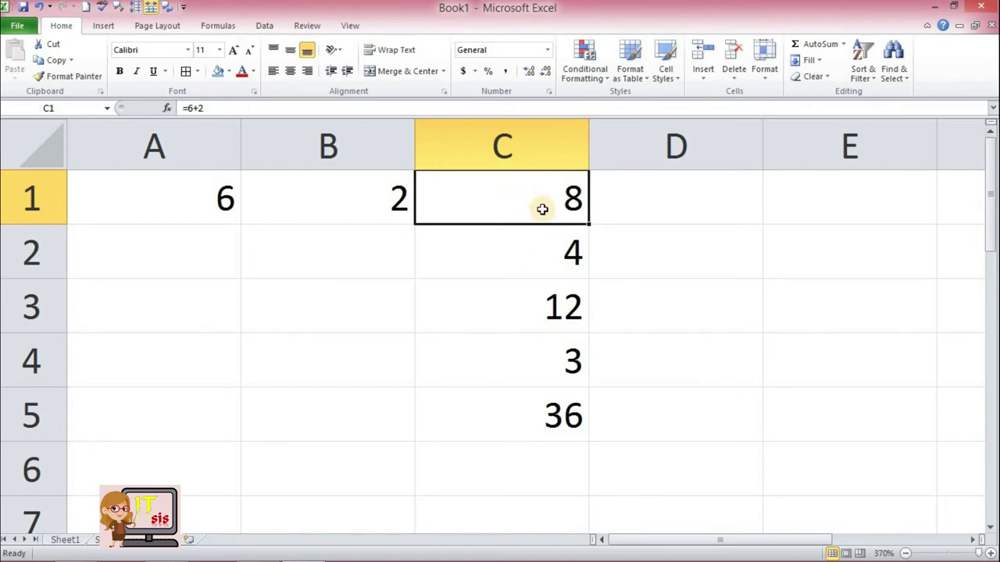
click(377, 217)
click(170, 202)
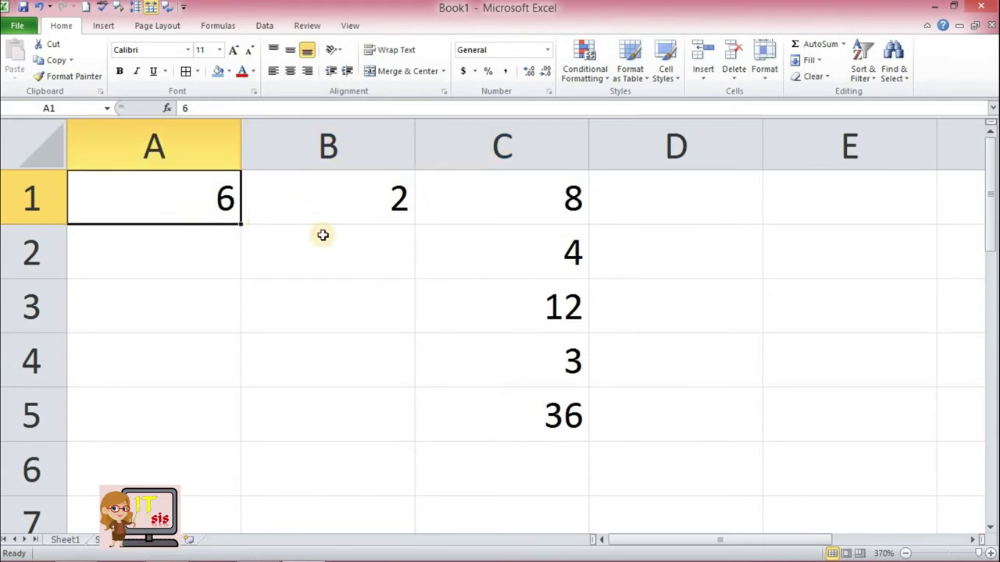
click(487, 211)
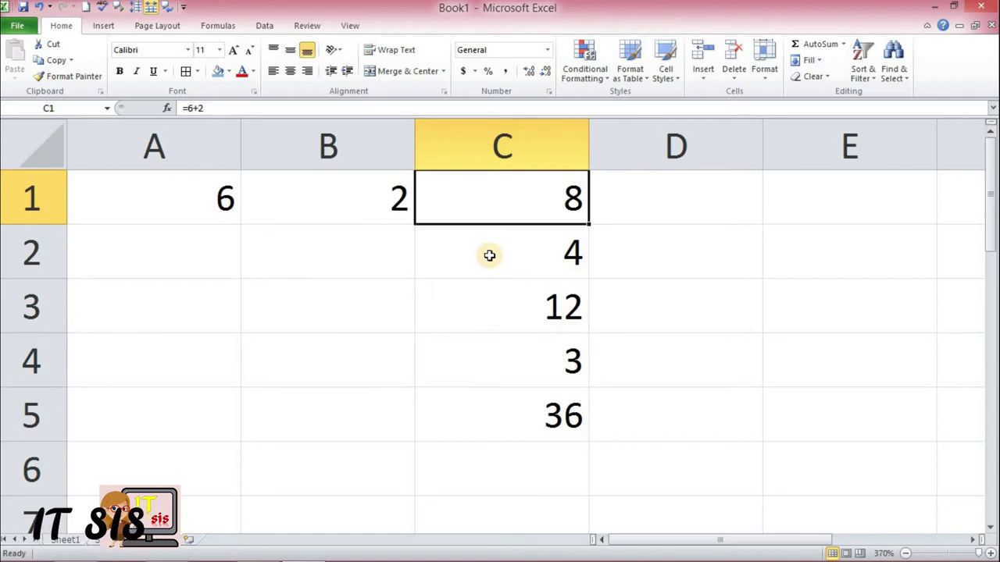
click(359, 207)
click(230, 197)
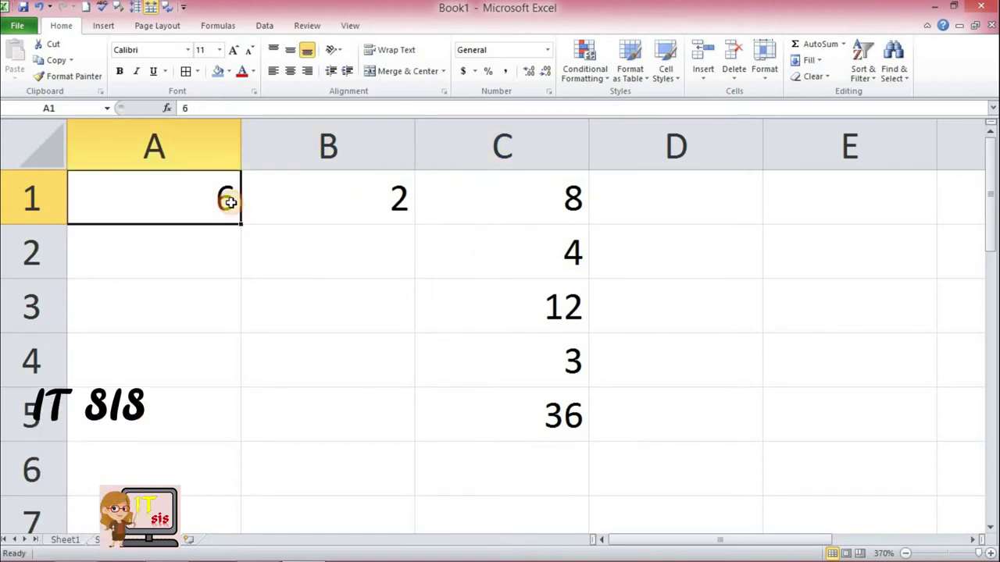
click(684, 302)
double_click(206, 289)
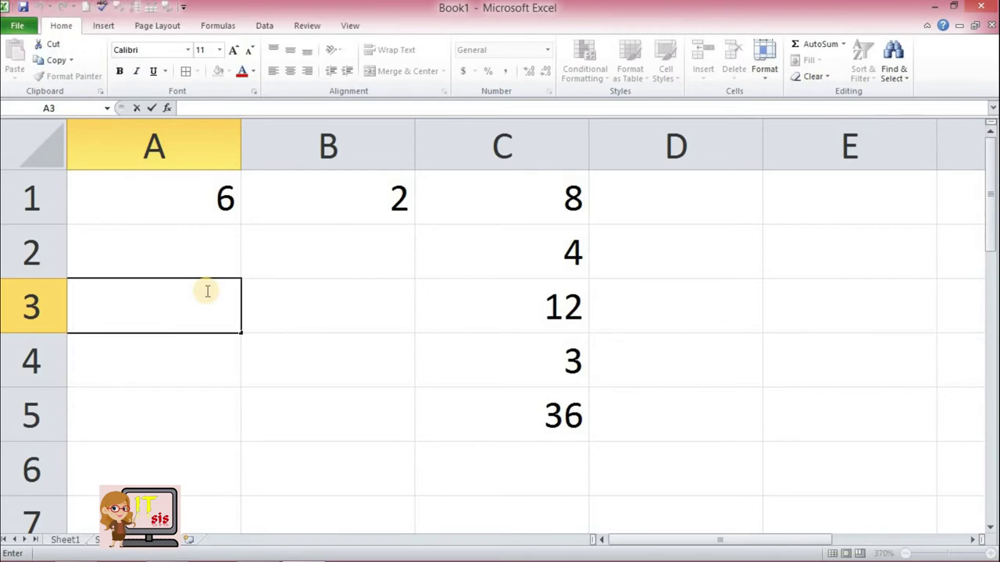
Enter =5+6/3 in A3 and check that it evaluates to 7
text(=)
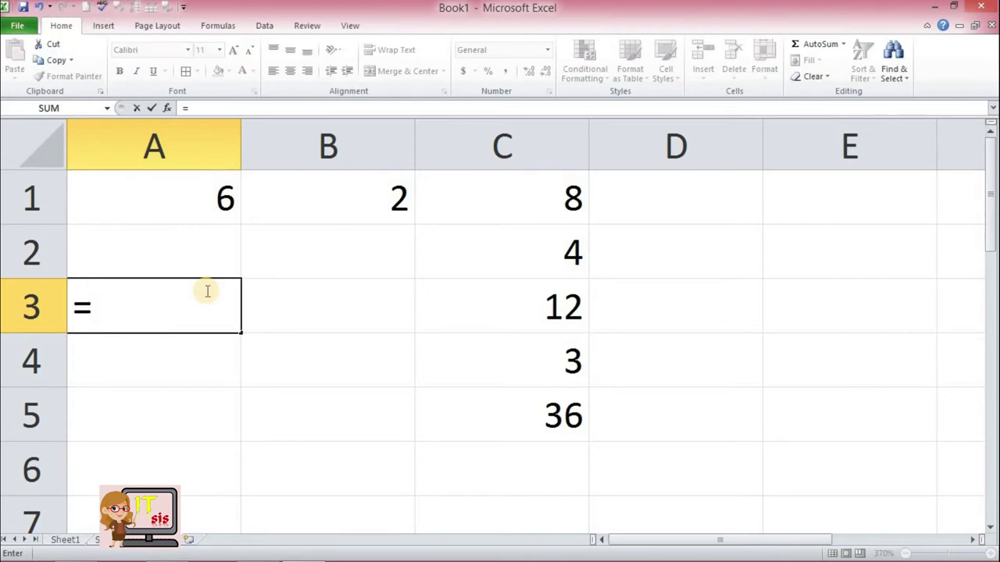
text(5+)
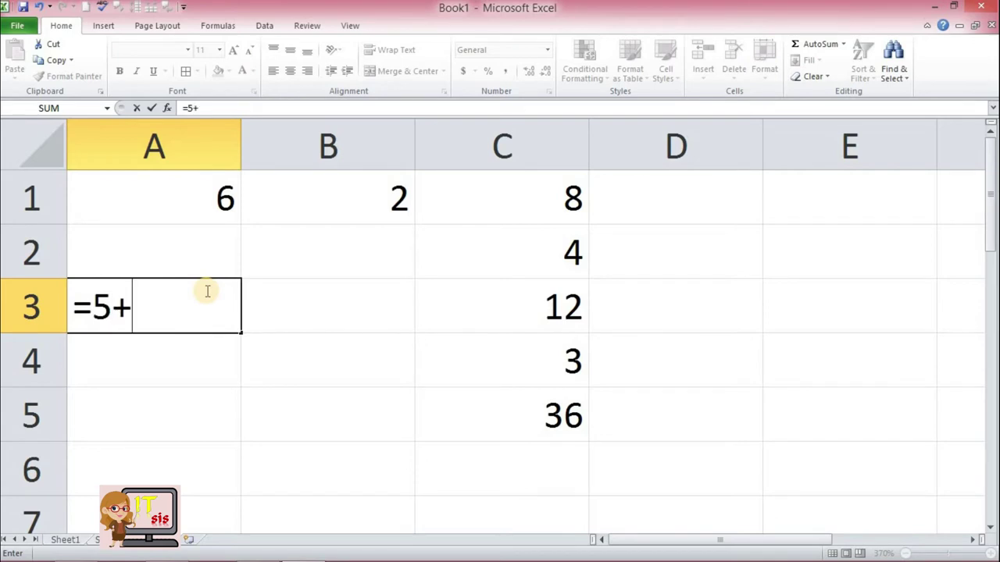
text(6)
click(184, 315)
text(/3)
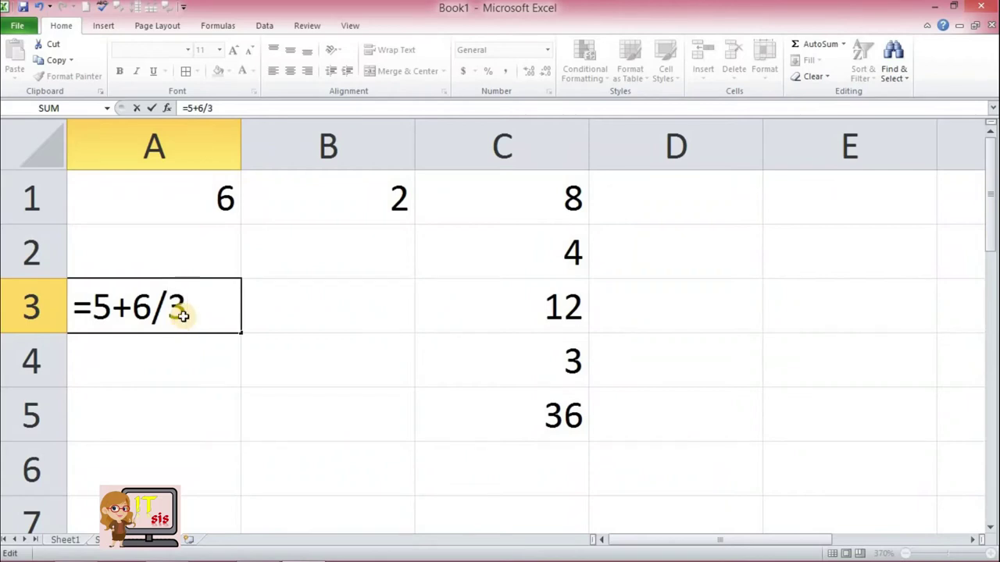
key(Return)
click(184, 314)
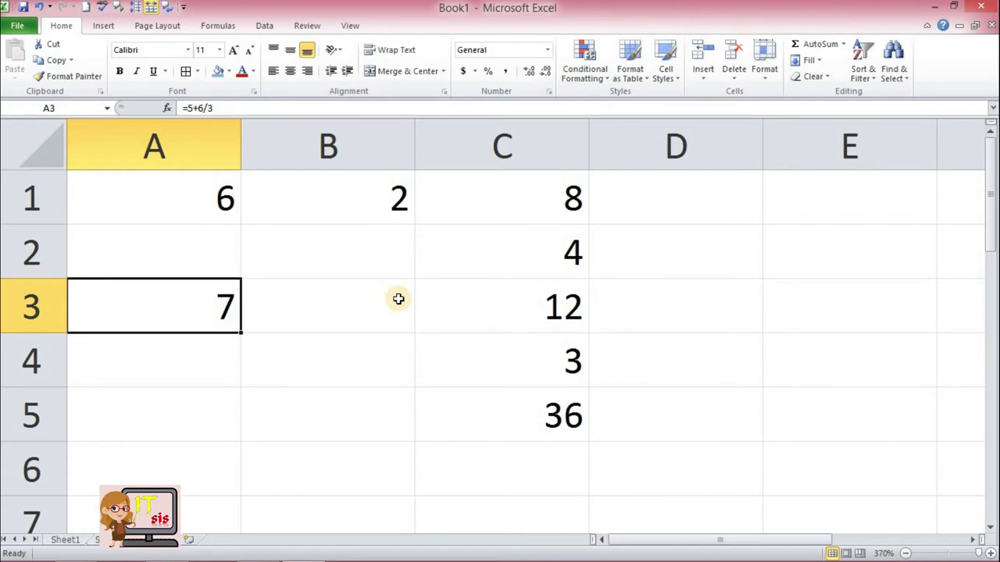
click(327, 260)
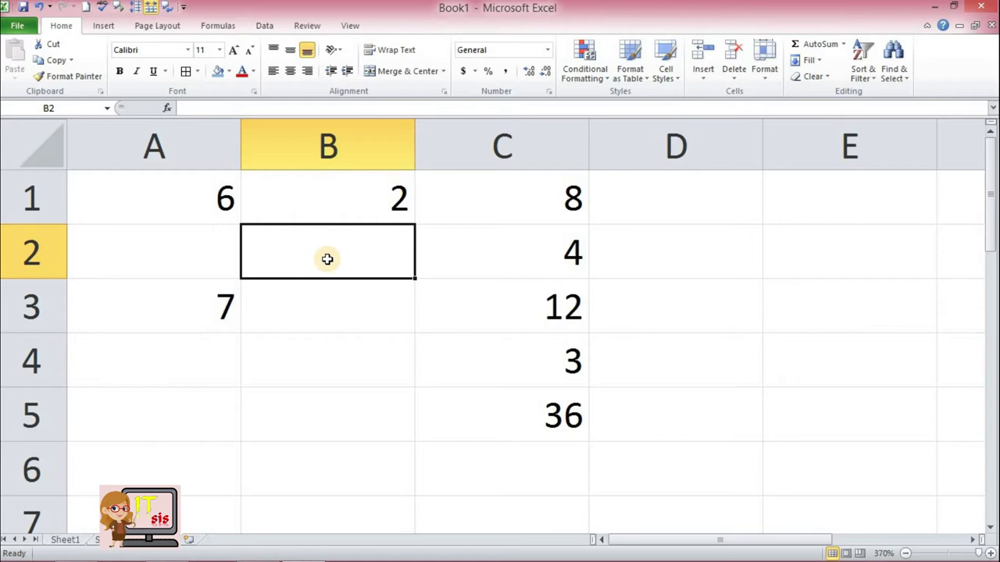
Enter the formula =3/2 in cell B3
click(334, 303)
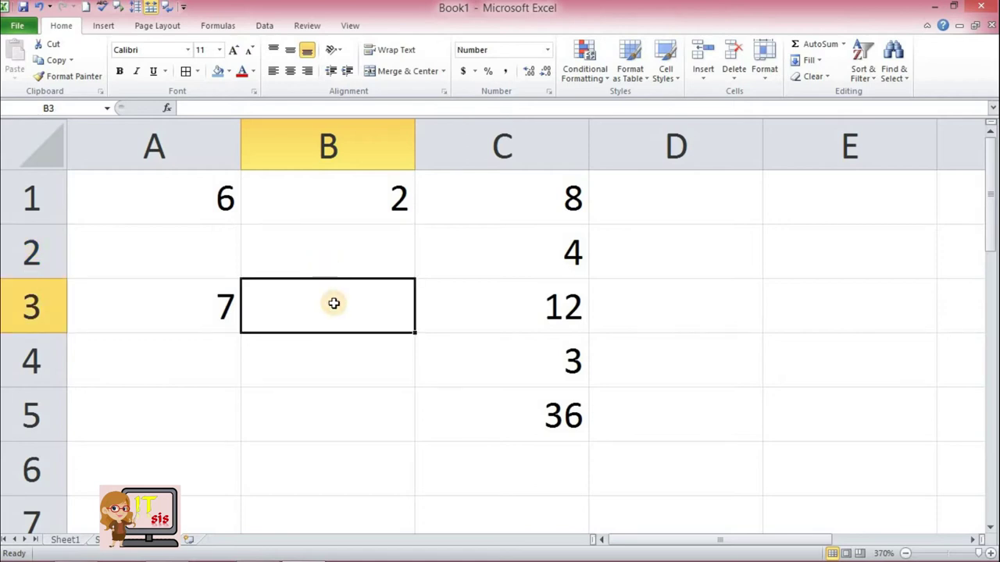
text(=)
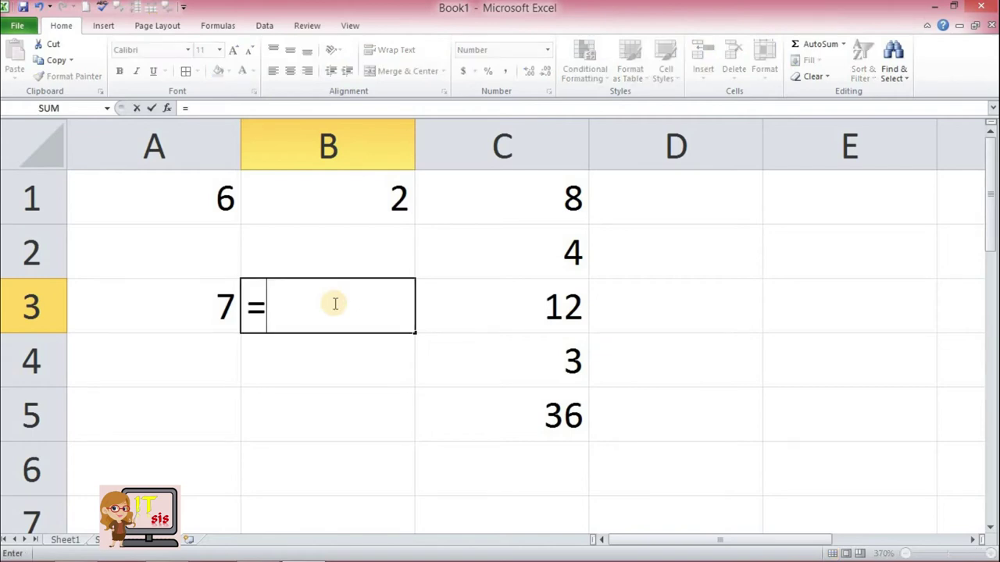
text(3/2)
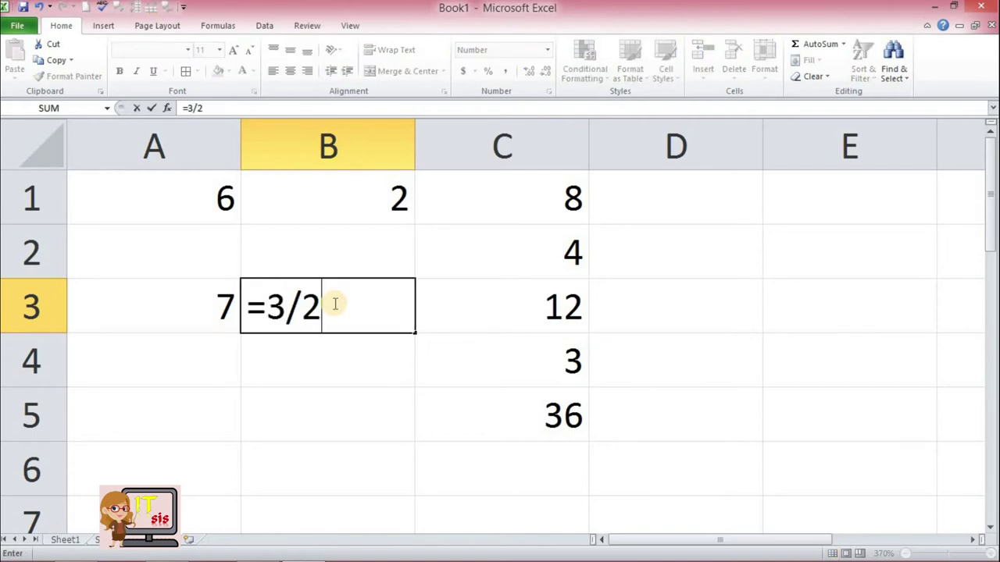
key(Return)
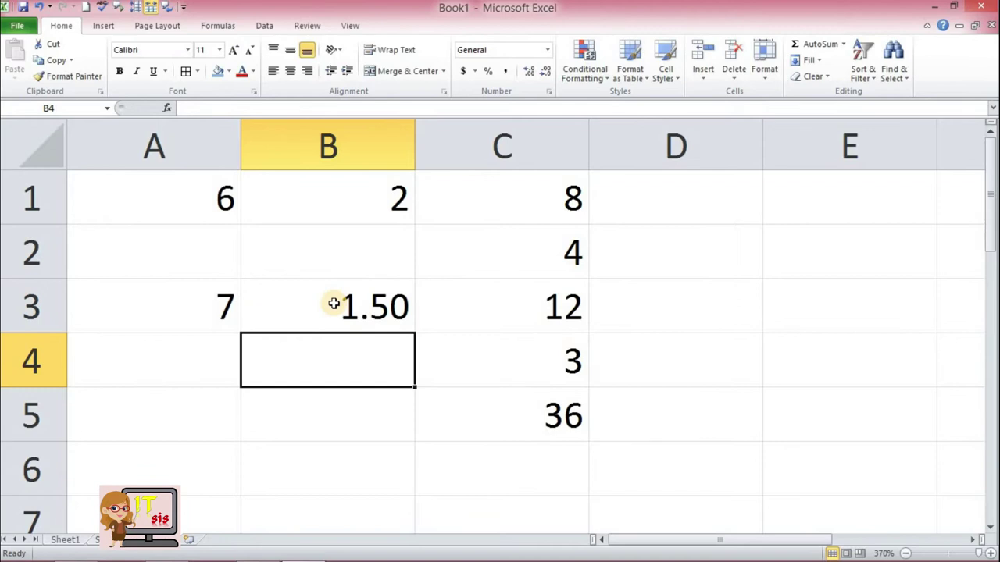
Format B3's result to display 1.5 with one decimal place
click(334, 304)
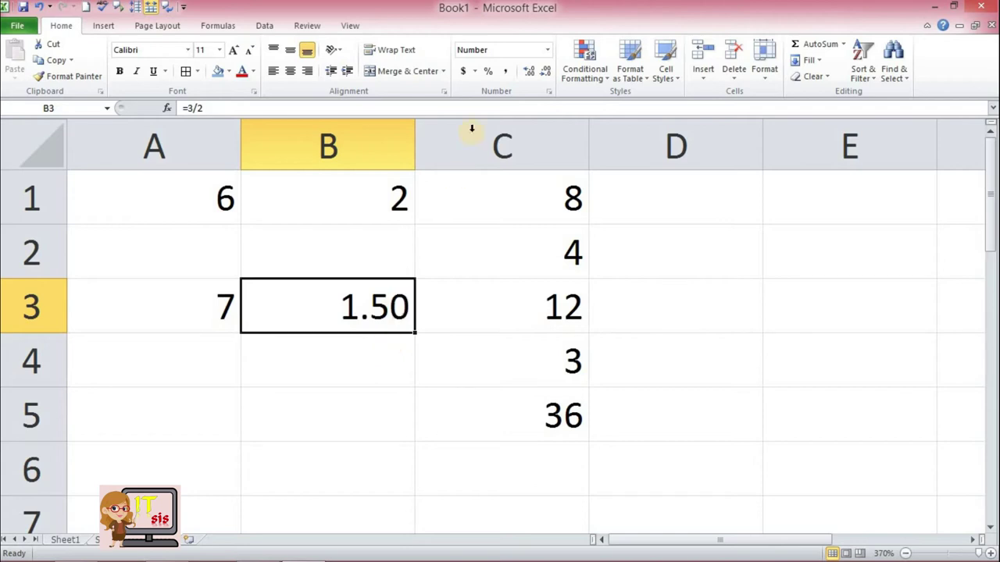
double_click(531, 76)
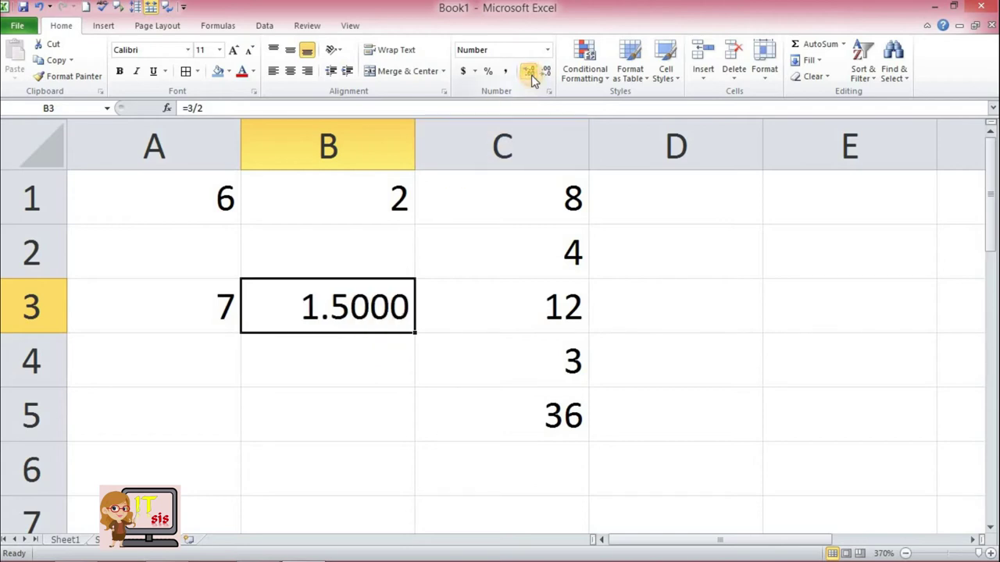
click(548, 75)
click(547, 75)
click(548, 75)
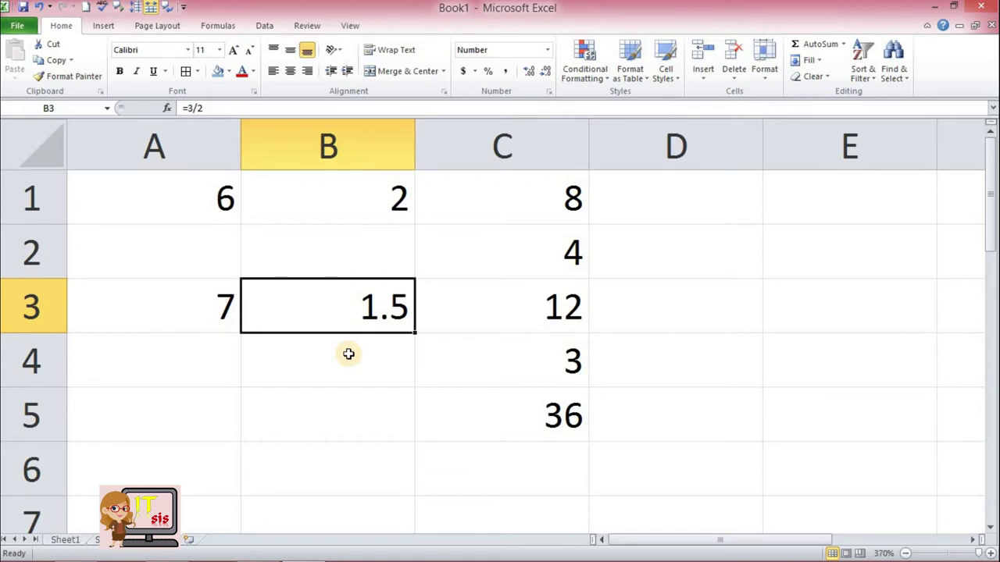
Review the addition, subtraction, multiplication, division and power formulas in C1 through C5
click(504, 314)
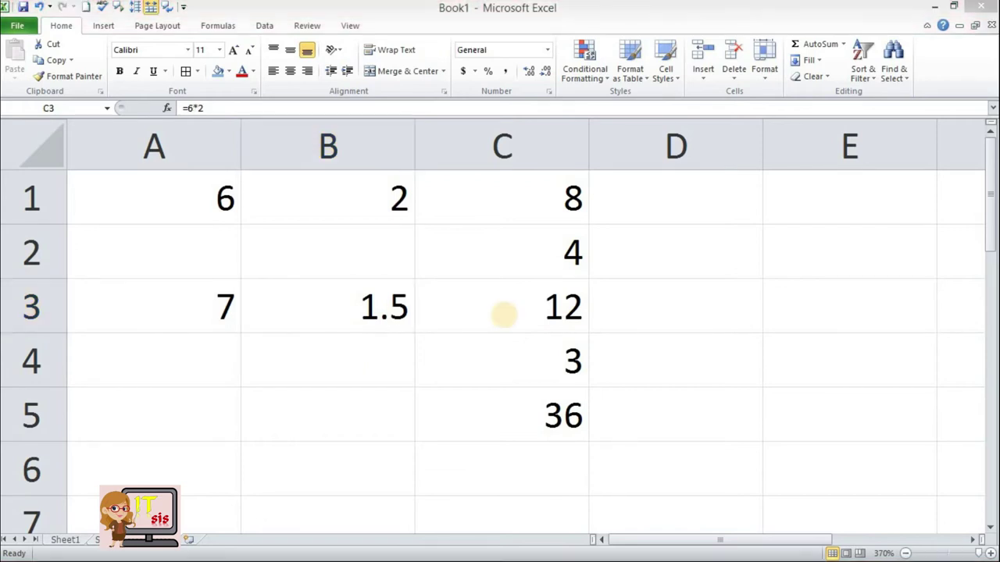
click(555, 258)
click(558, 208)
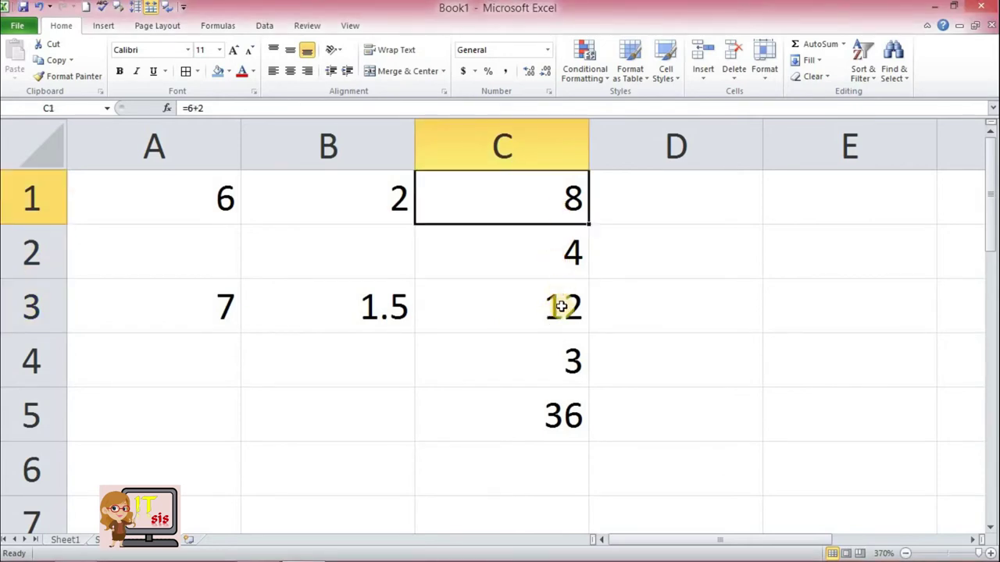
click(562, 309)
click(563, 362)
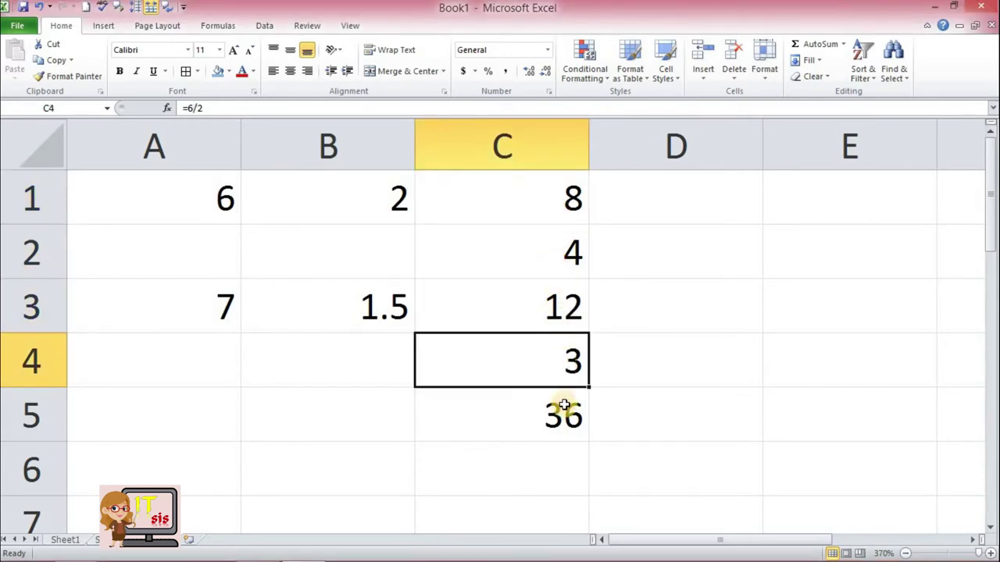
click(563, 417)
click(562, 318)
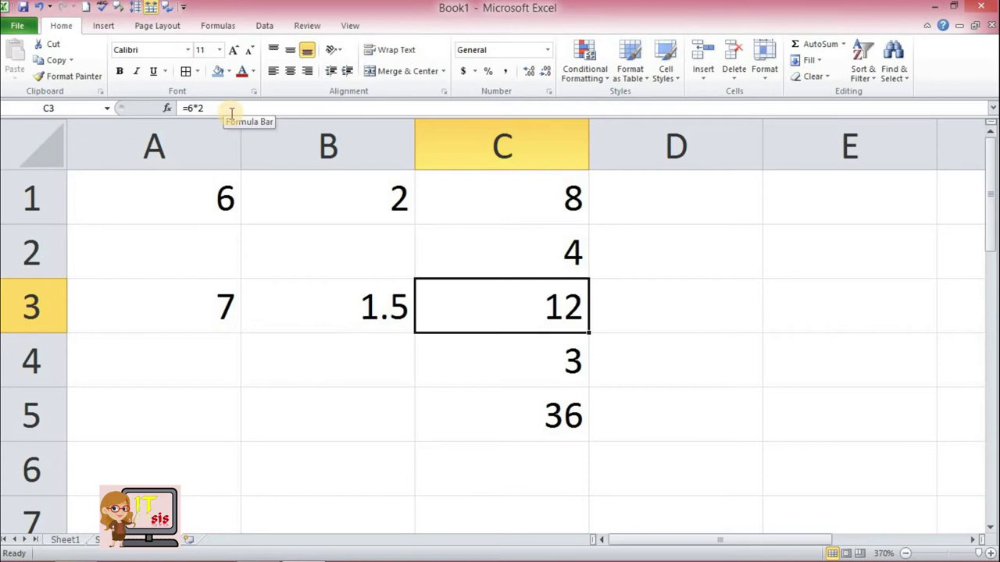
click(515, 266)
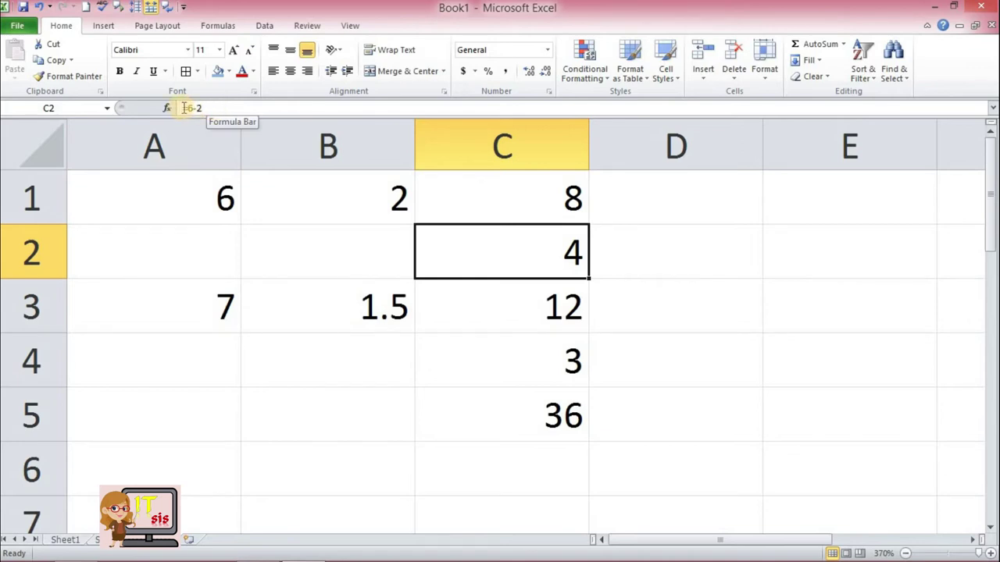
click(518, 319)
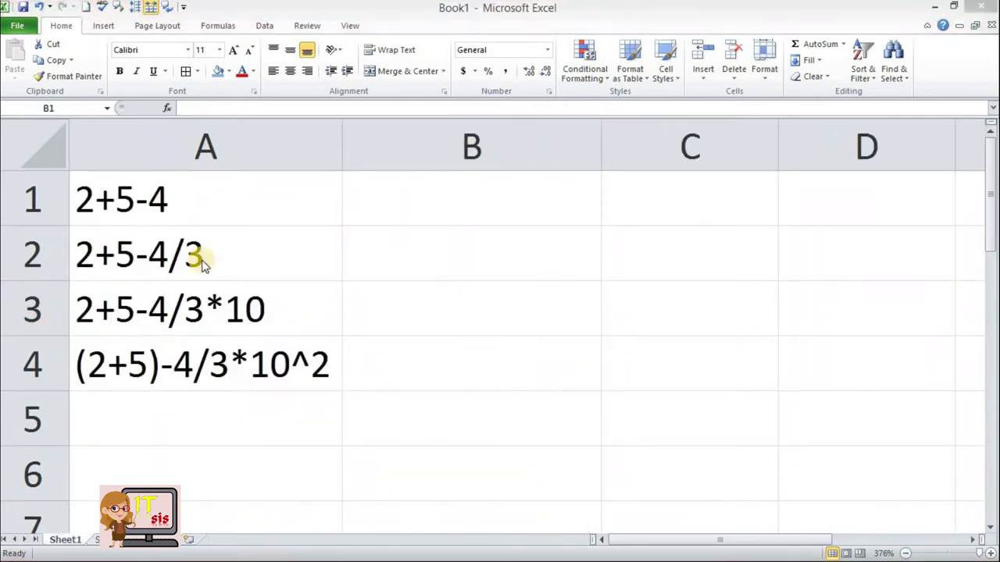
Enter =2+5-4 in B1 so it shows 3, then check its formula
click(457, 195)
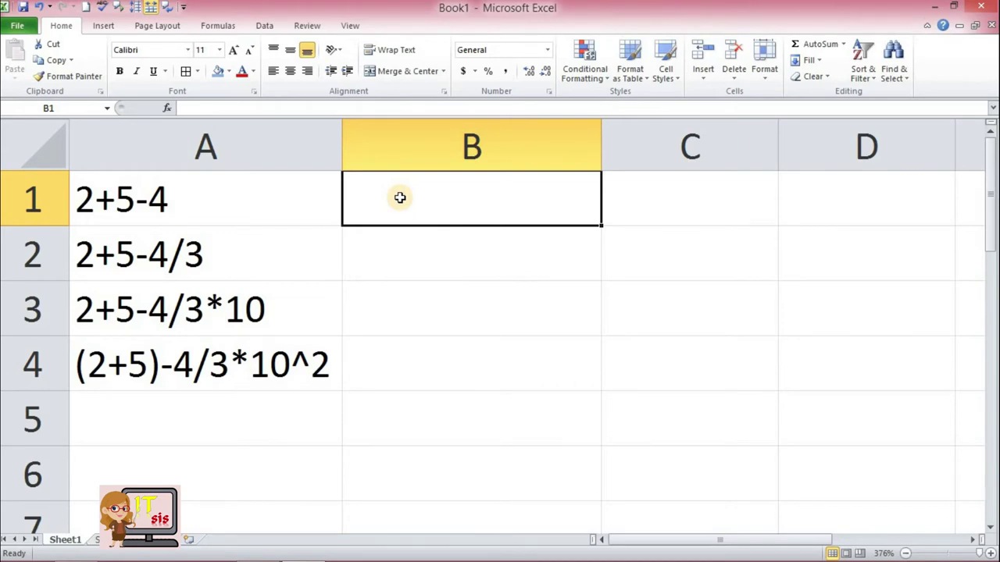
text(=)
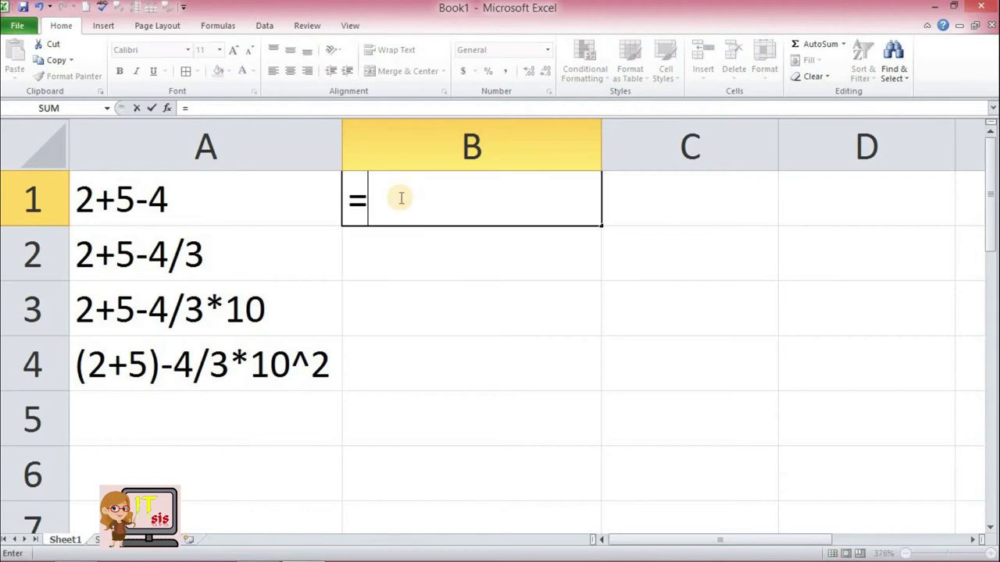
text(2+)
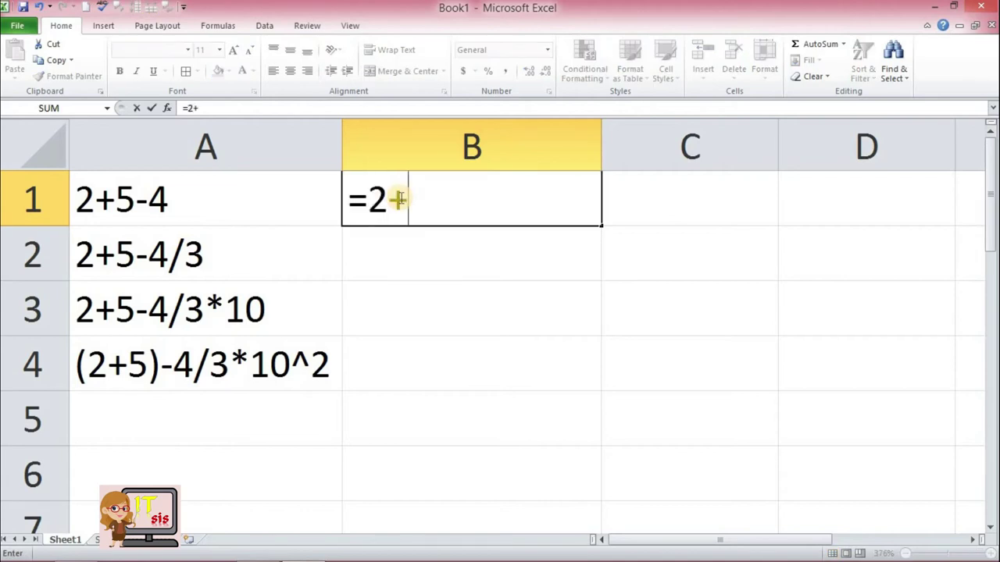
text(5-4)
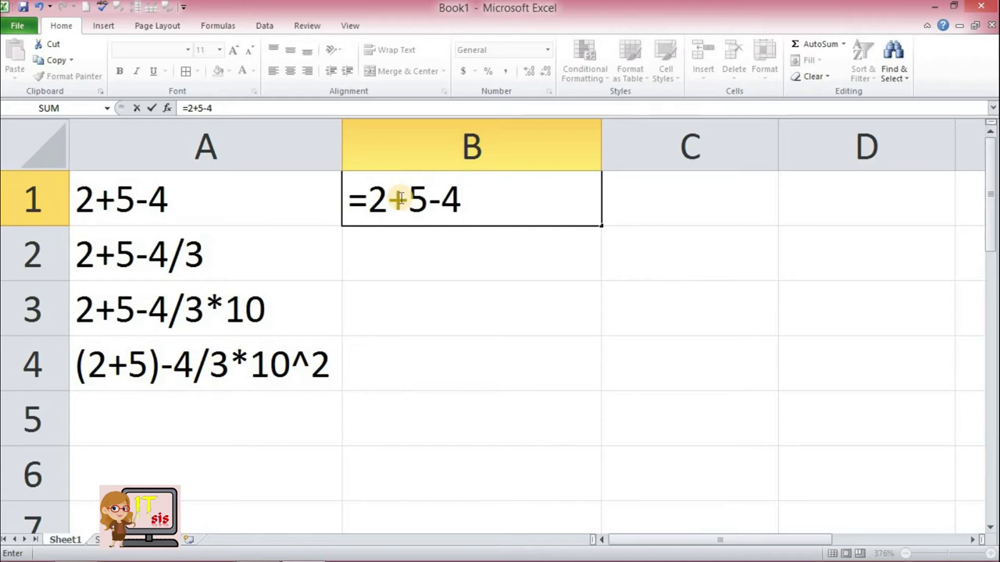
key(Return)
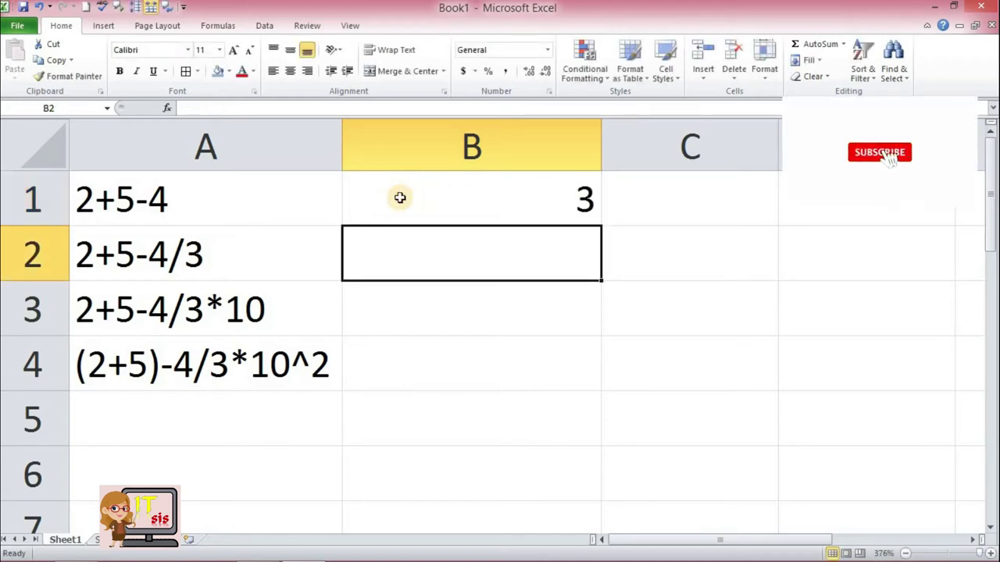
click(399, 197)
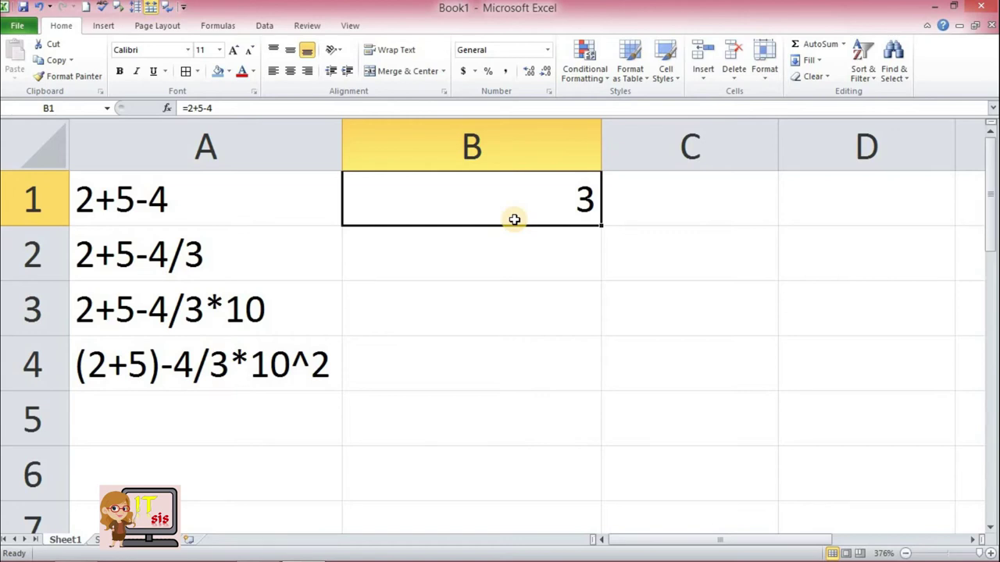
Enter the formula =2+5-4/3 in cell B2
click(453, 264)
text(=)
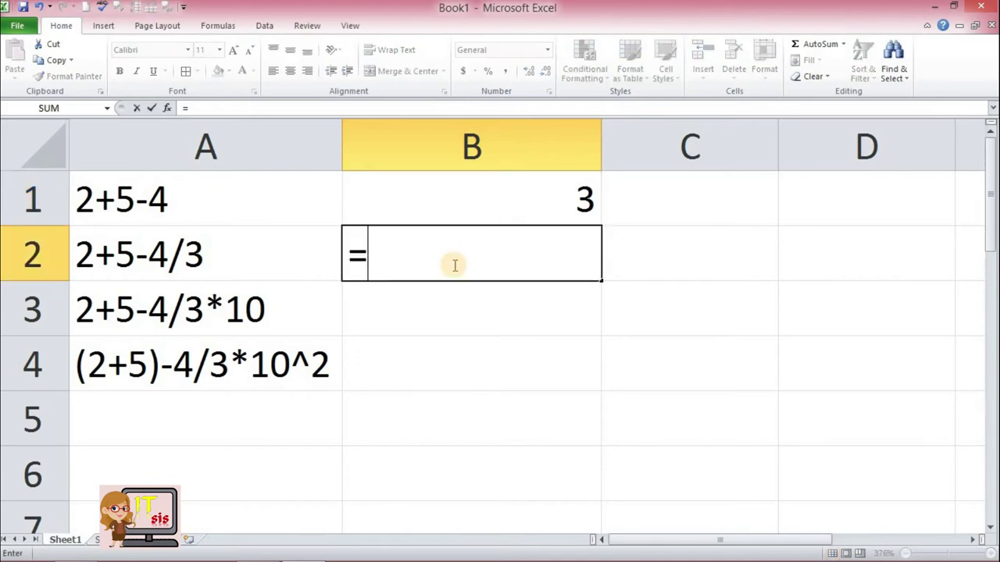
text(2+)
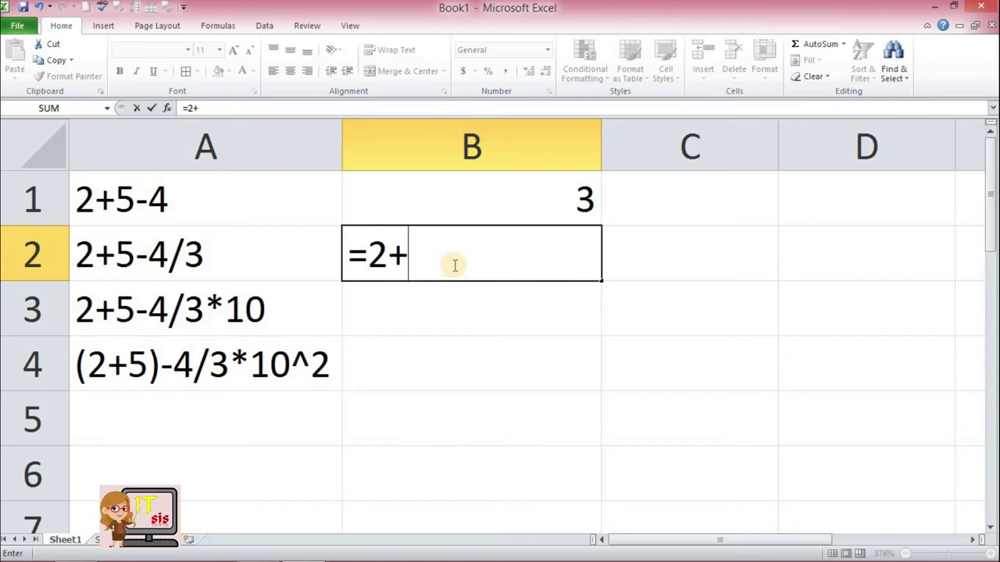
text(5-4/3)
key(Return)
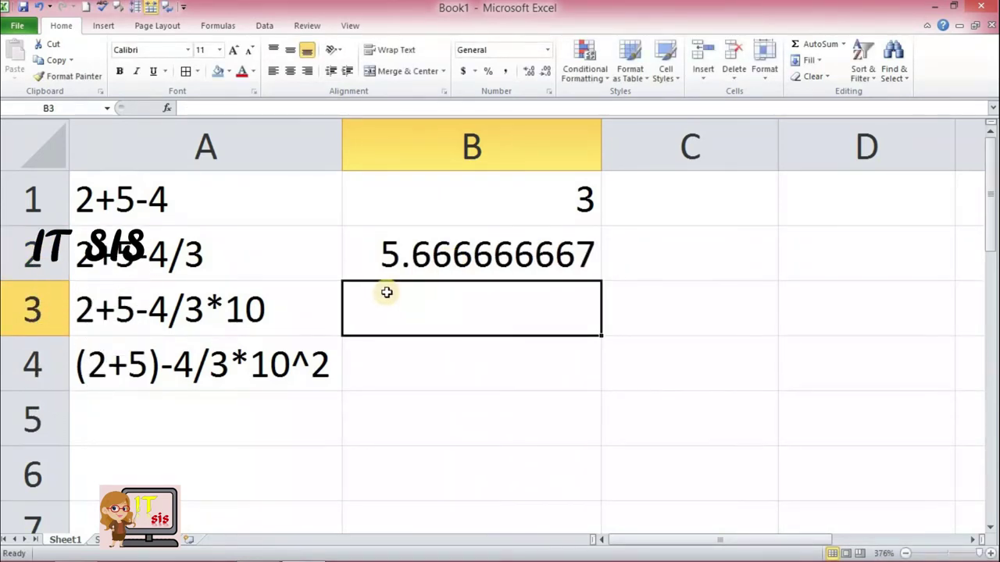
Reduce B2's displayed result from 5.666666667 to 5.67
click(391, 251)
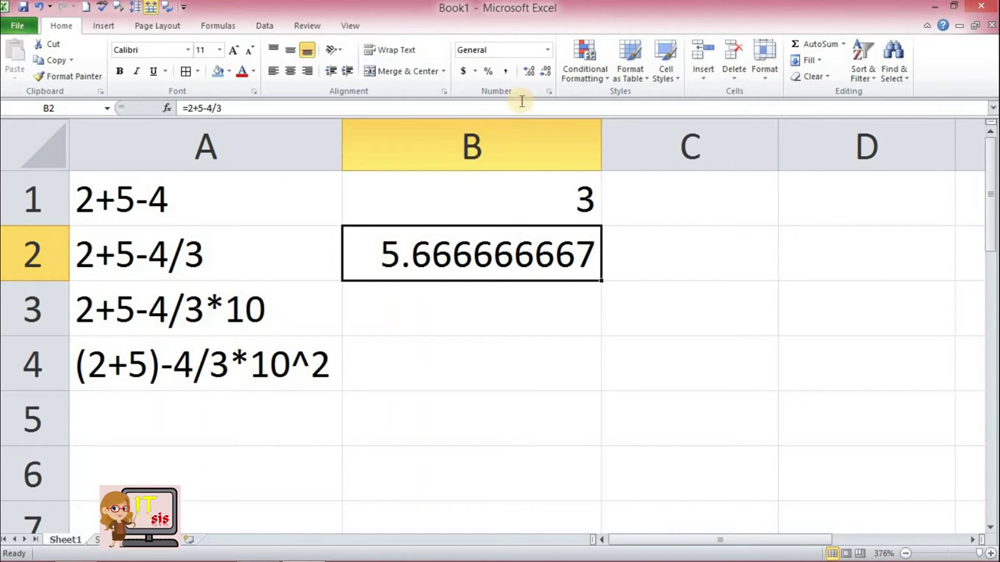
click(542, 78)
click(543, 78)
click(543, 78)
click(543, 79)
click(542, 79)
click(542, 78)
click(542, 78)
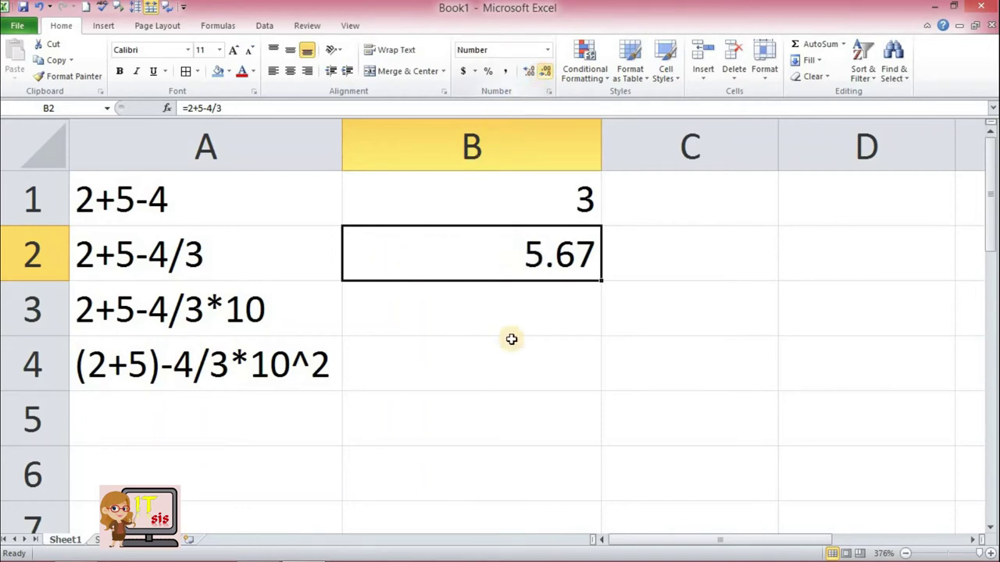
click(548, 307)
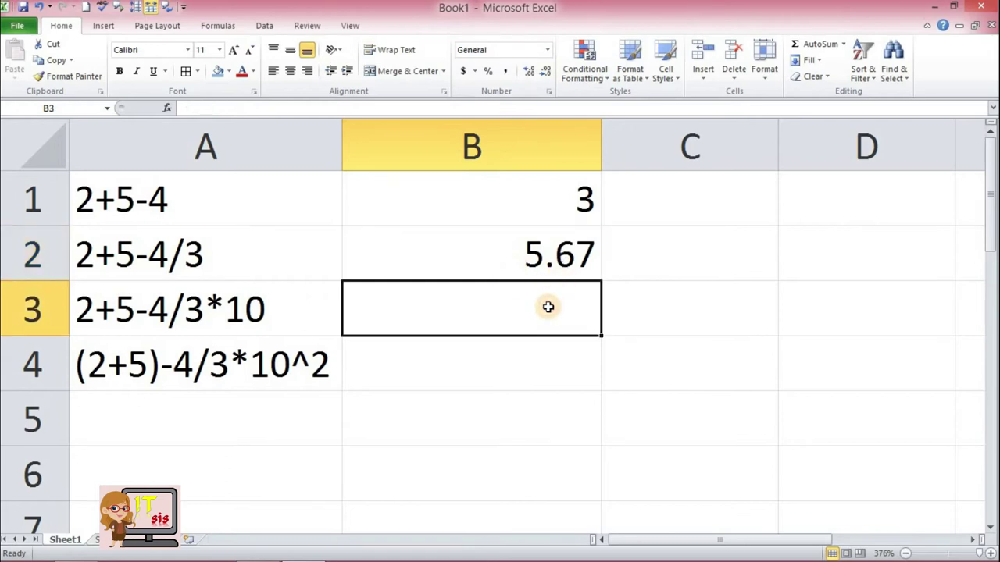
Enter =2+5-4/3*10 in B3, giving -6.333333333
text(=2+5-4/3)
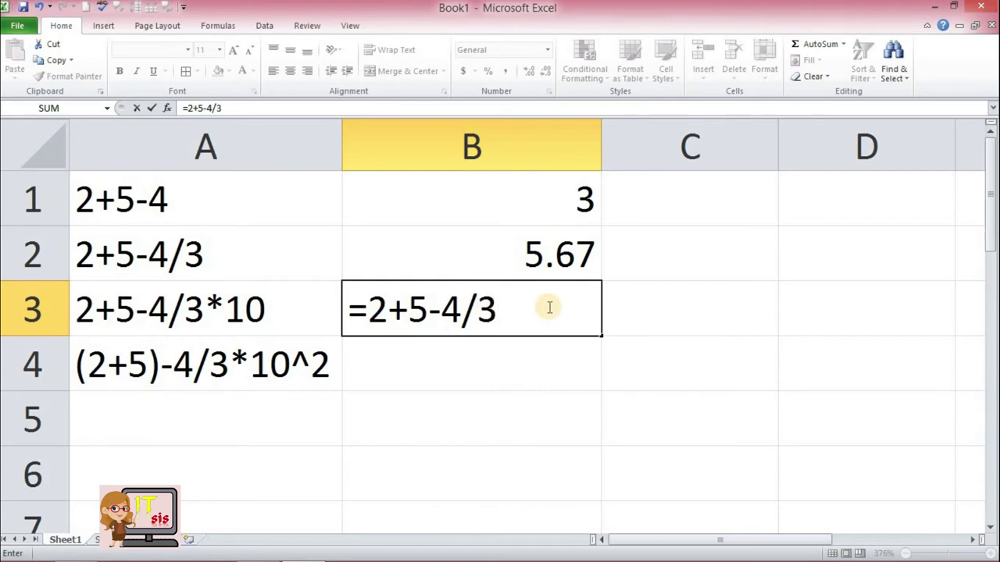
text(*10)
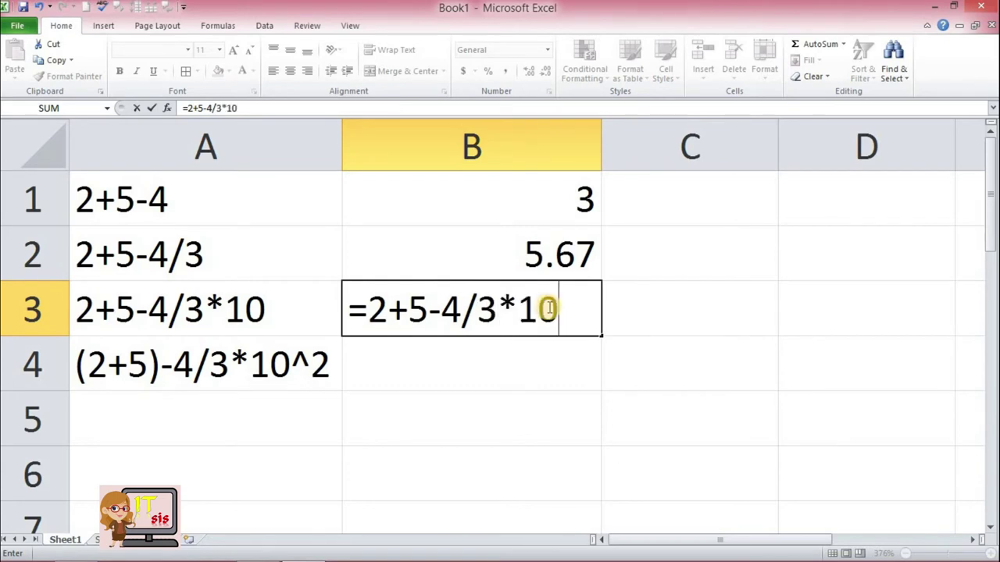
key(Return)
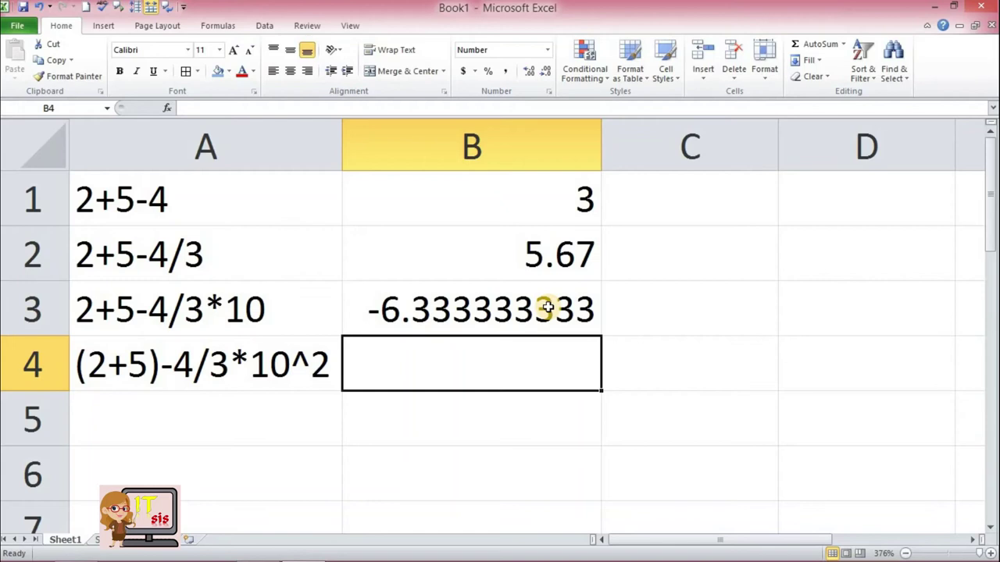
click(538, 308)
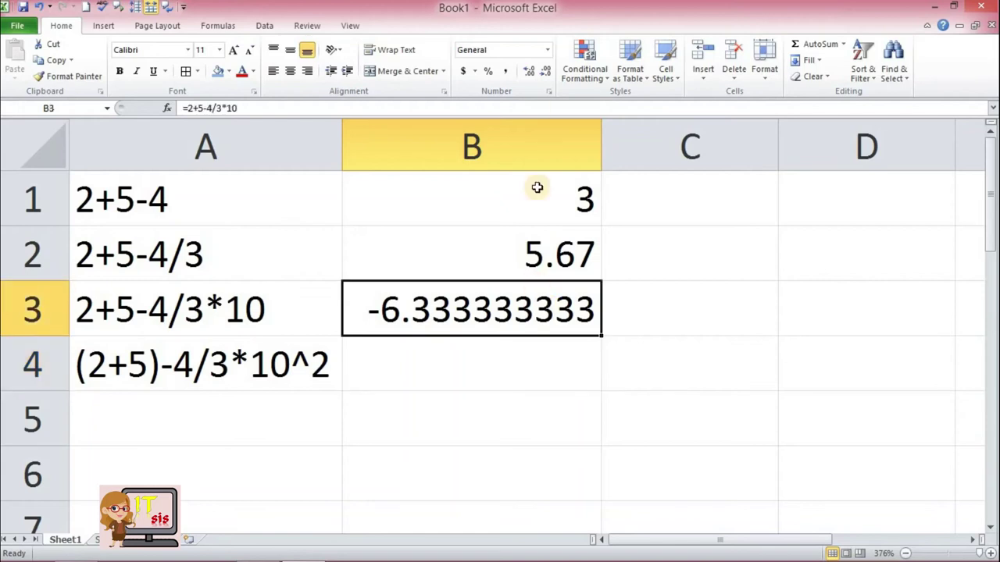
Round B3's displayed result to -6.3 with one decimal place
double_click(546, 74)
triple_click(545, 73)
double_click(545, 74)
click(545, 73)
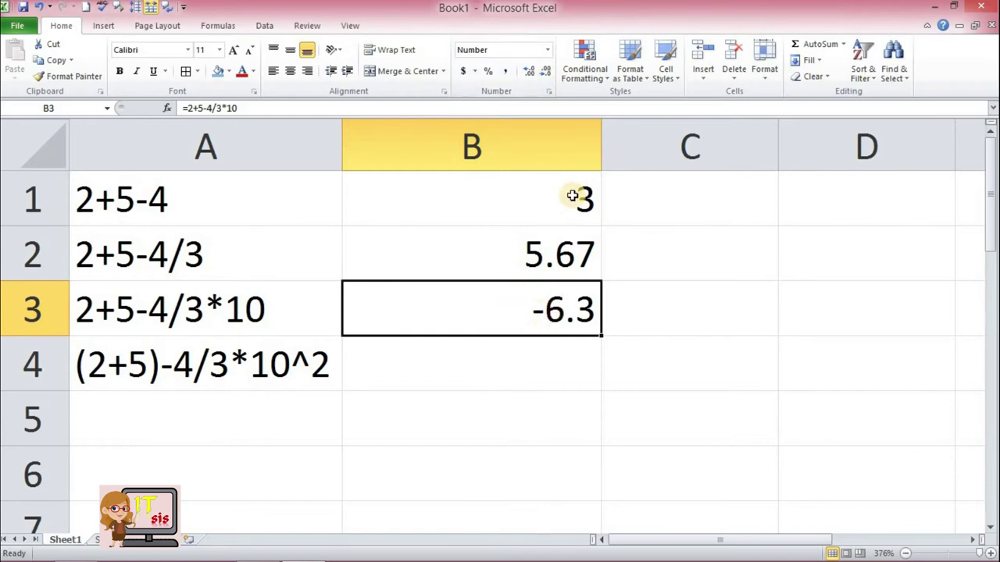
click(527, 362)
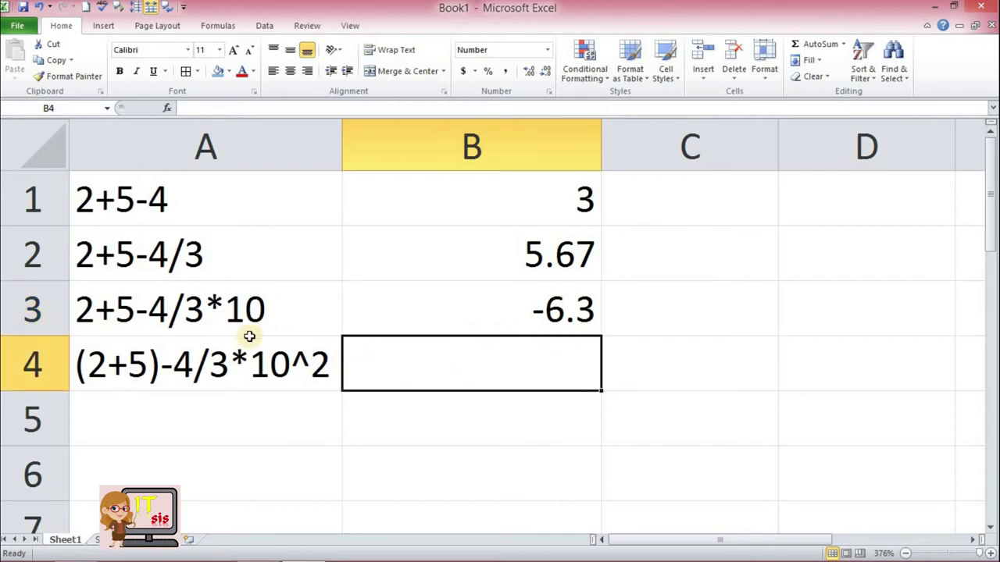
Copy A4's (2+5)-4/3*10^2 into B4 and prefix = so it calculates -126.33
click(265, 369)
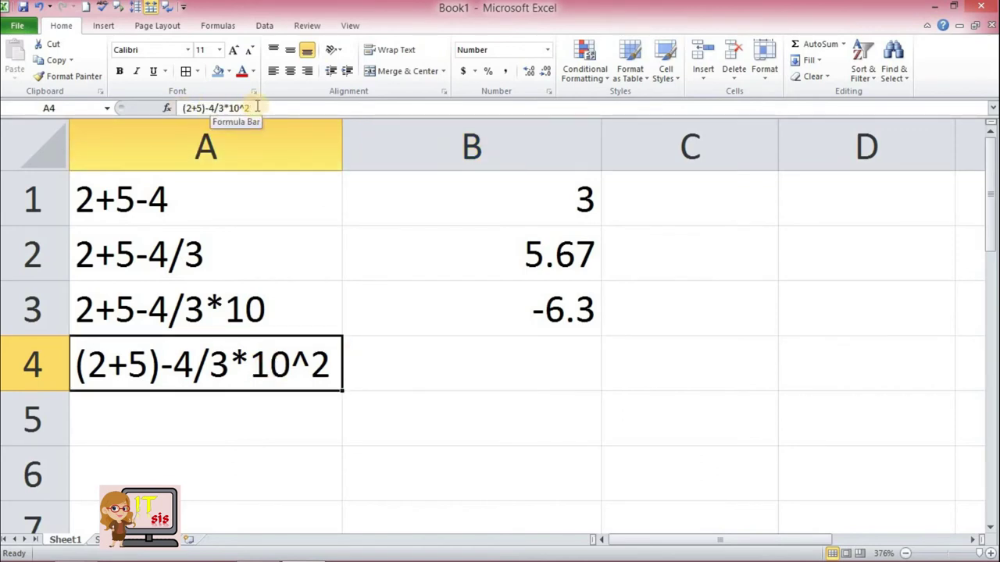
click(430, 355)
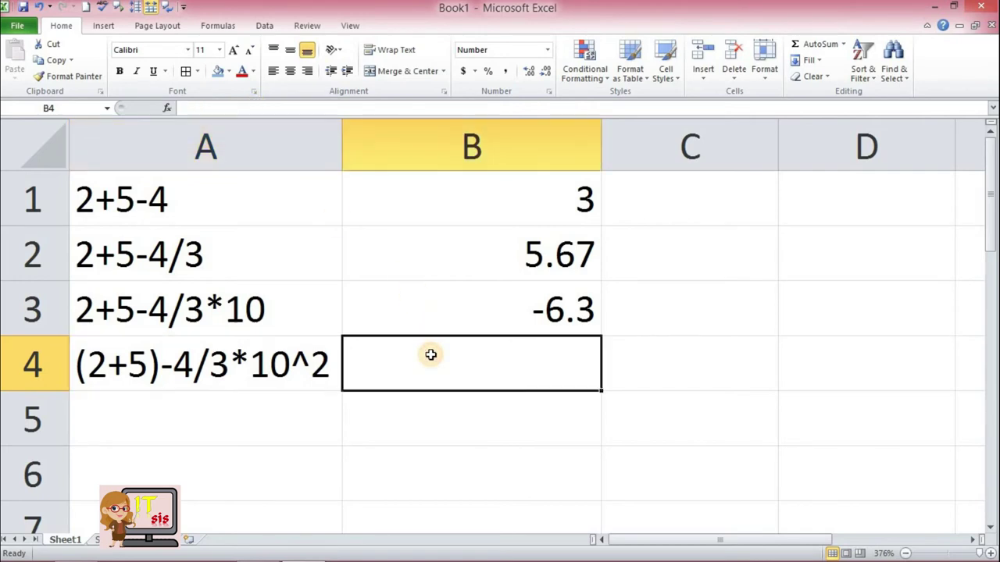
click(290, 376)
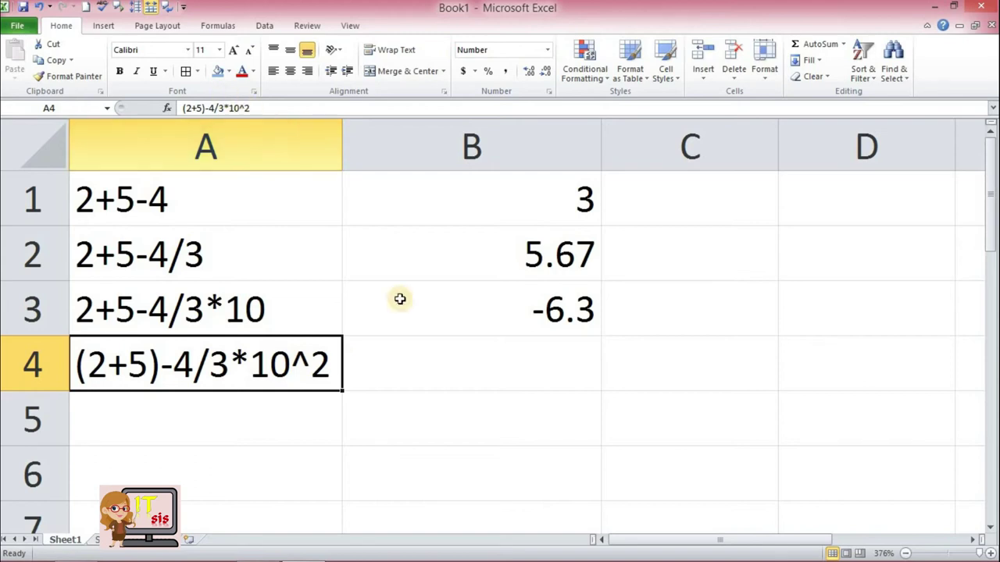
click(429, 361)
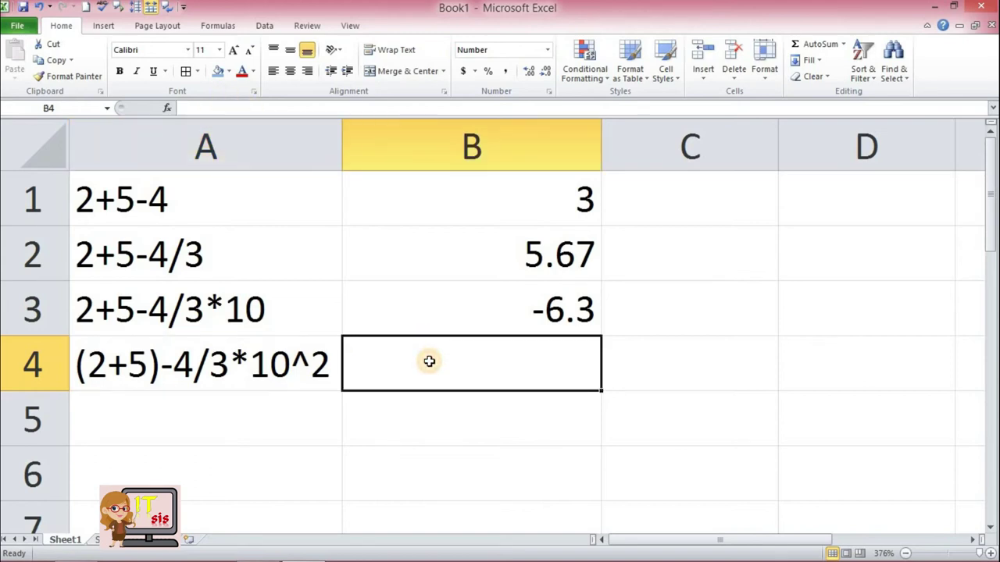
click(256, 374)
key(ctrl+c)
key(Right)
key(ctrl+v)
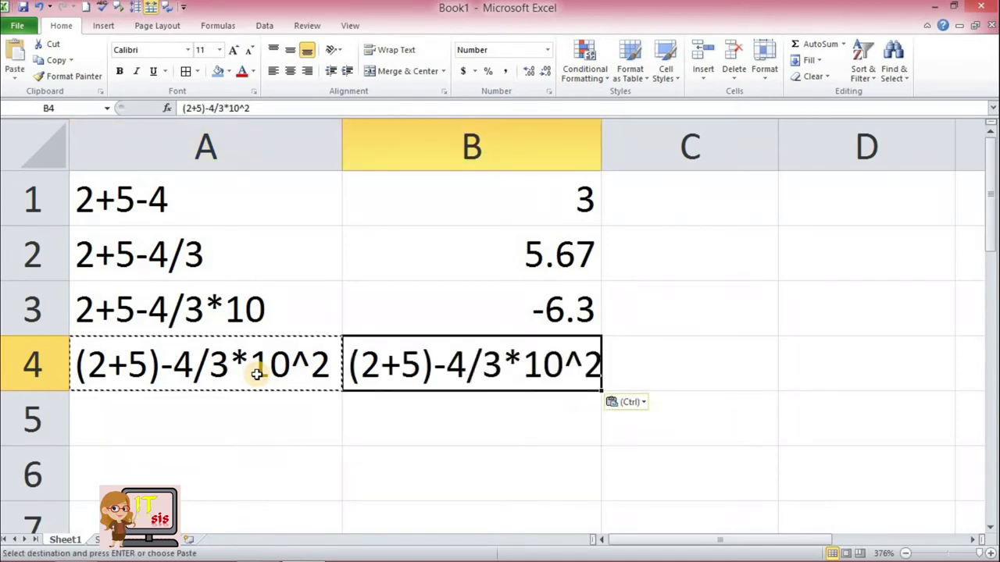
click(185, 109)
text(=)
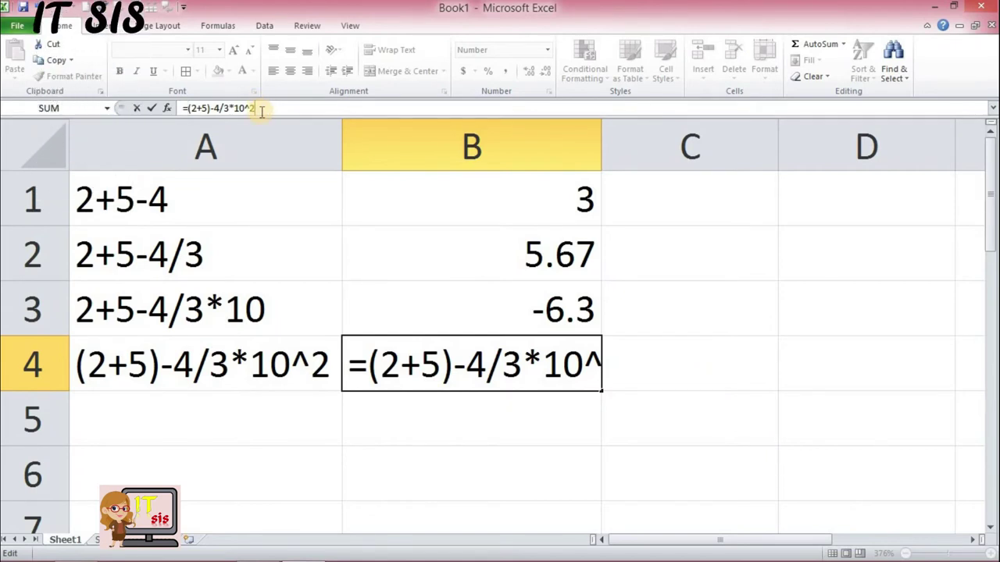
key(Return)
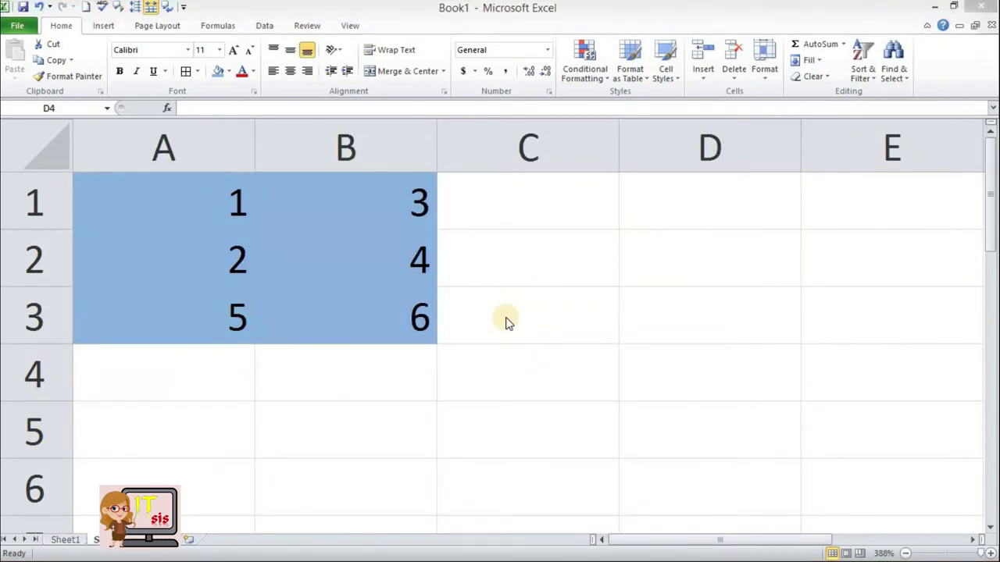
click(418, 267)
click(391, 194)
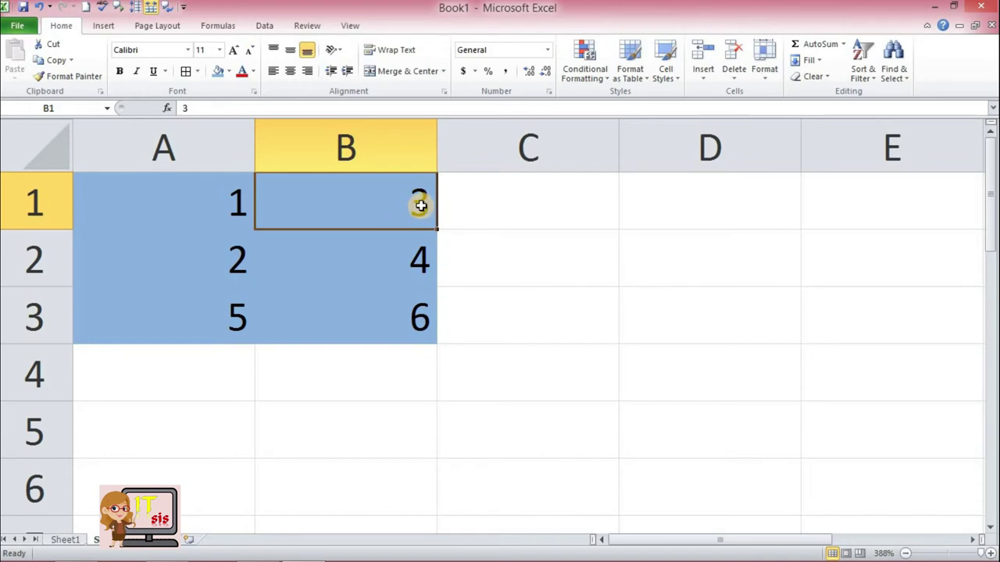
key(Return)
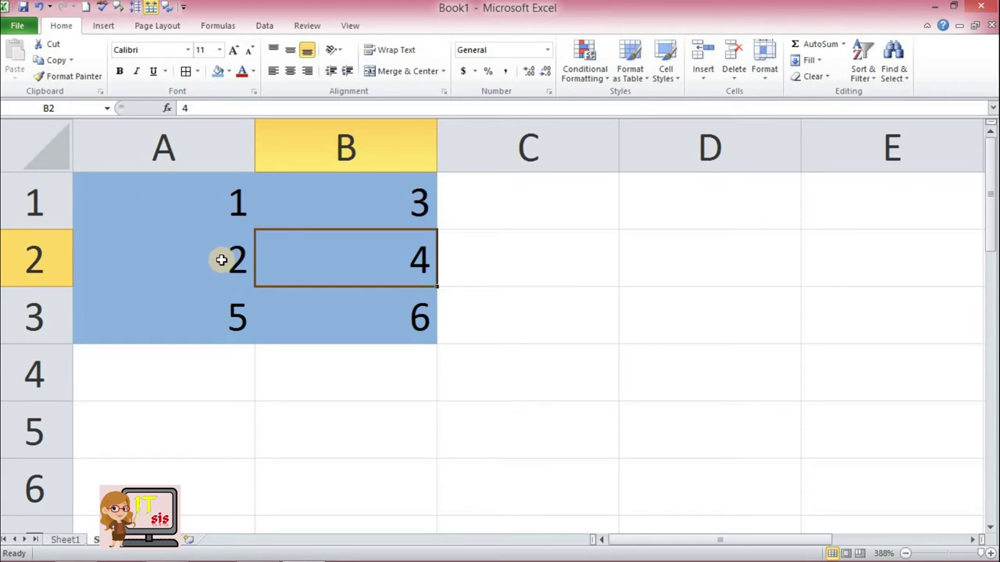
key(shift+Tab)
click(481, 202)
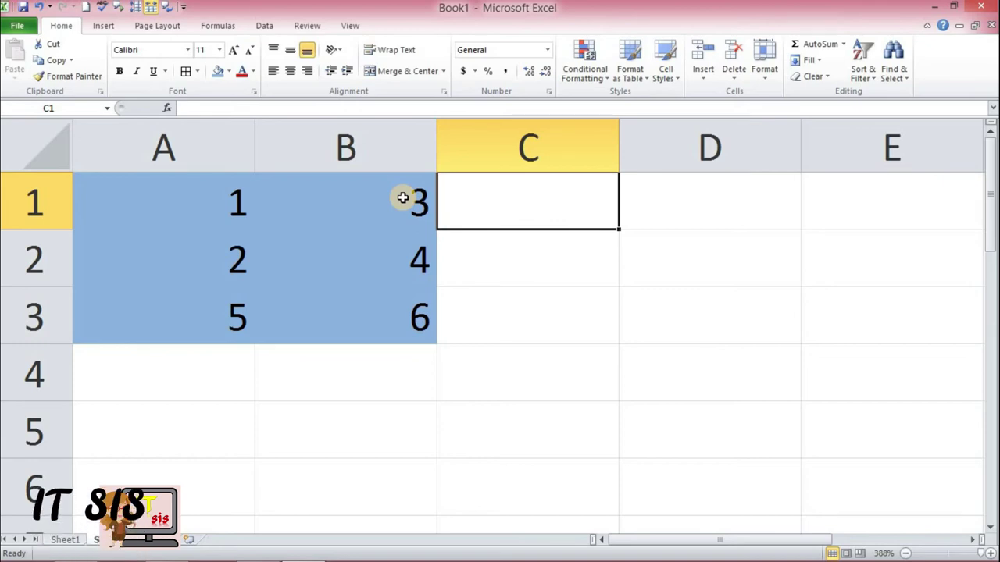
click(402, 197)
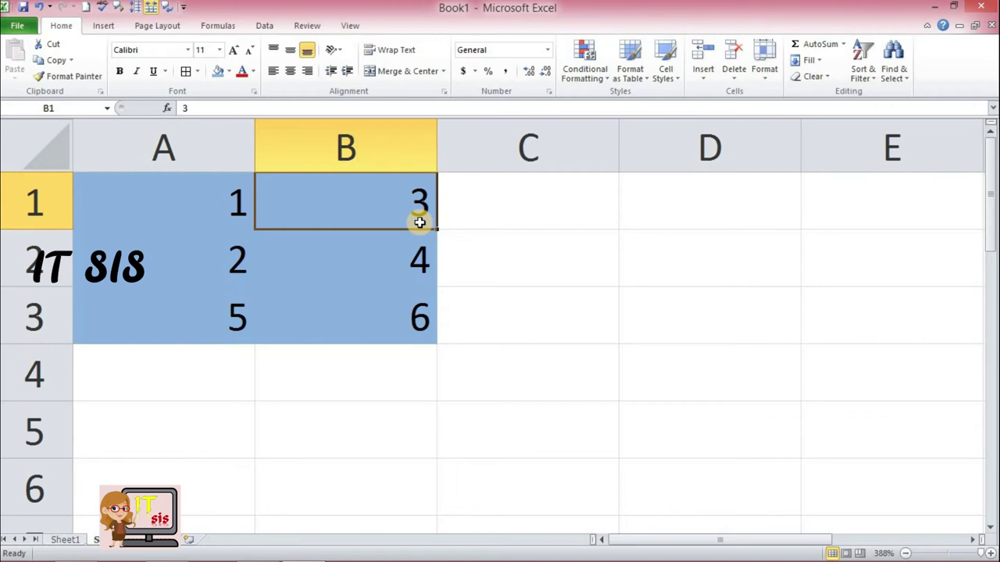
click(195, 199)
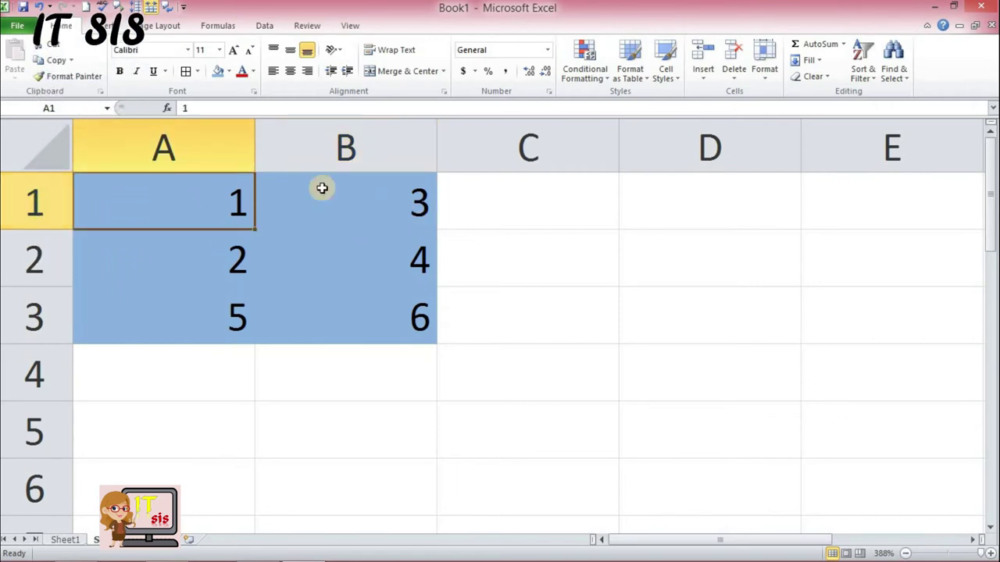
ctrl+click(474, 206)
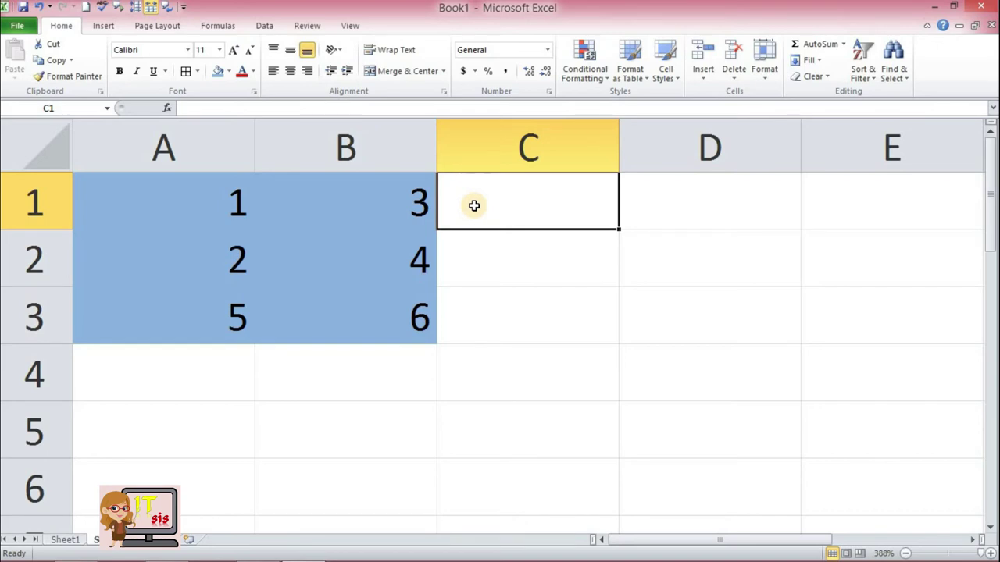
Enter =1+3 in C1 so it shows 4
text(=)
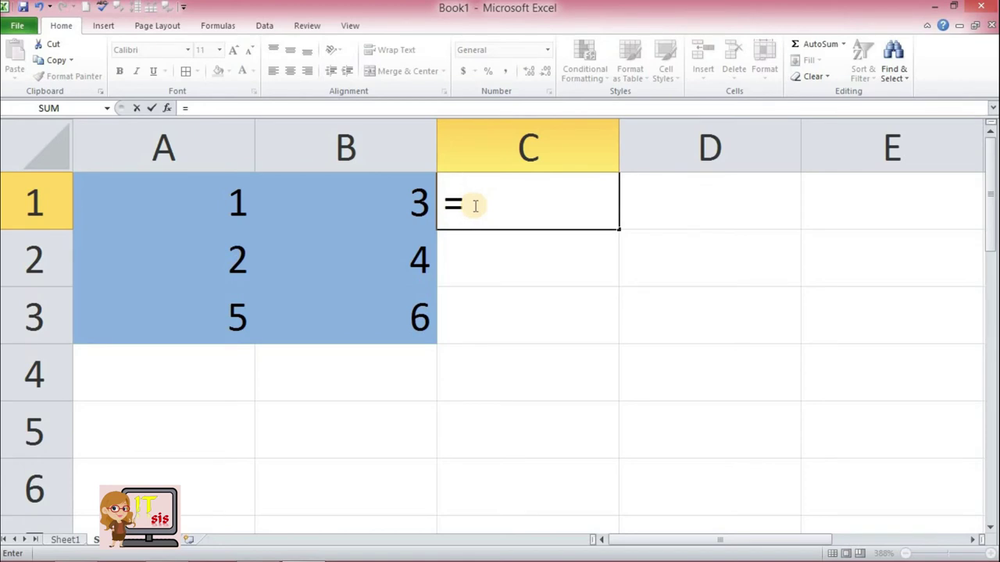
text(1+3)
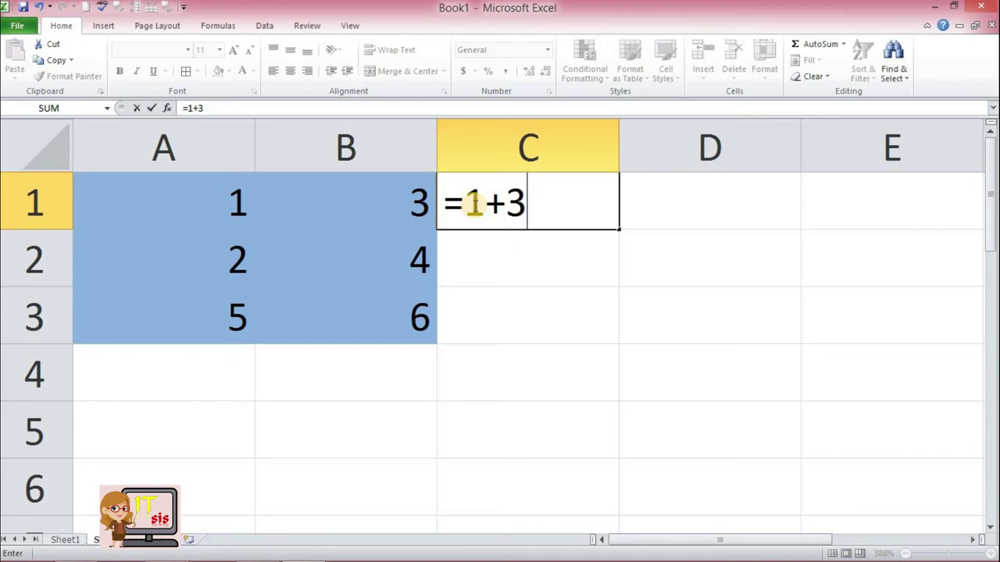
key(Tab)
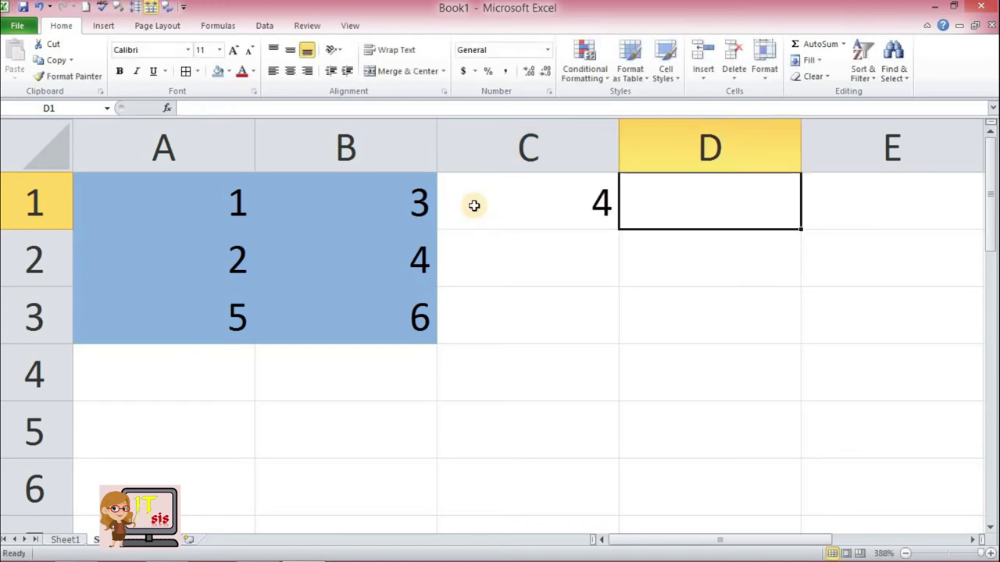
click(513, 207)
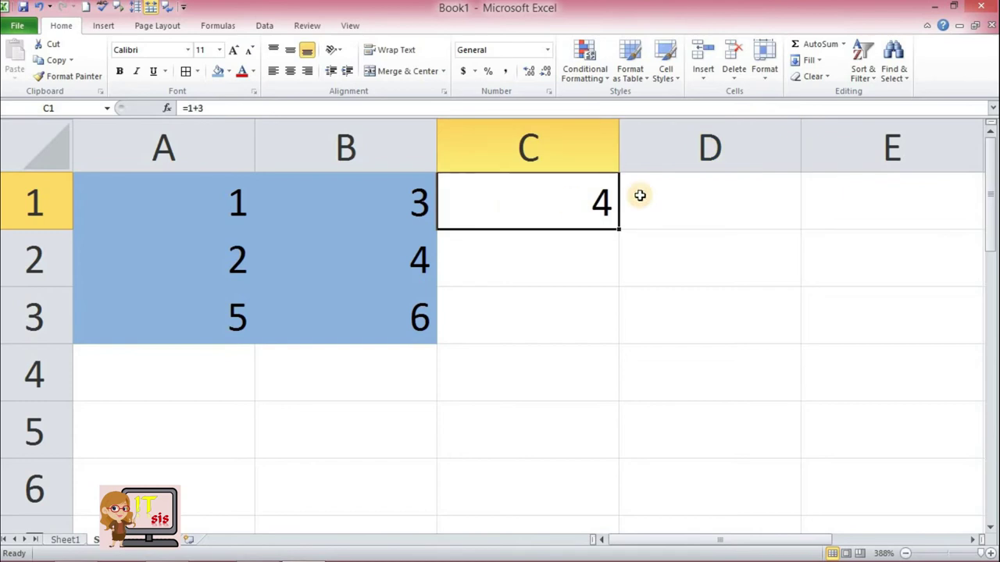
Enter =A1+B1 in D1 so it also shows 4
click(668, 204)
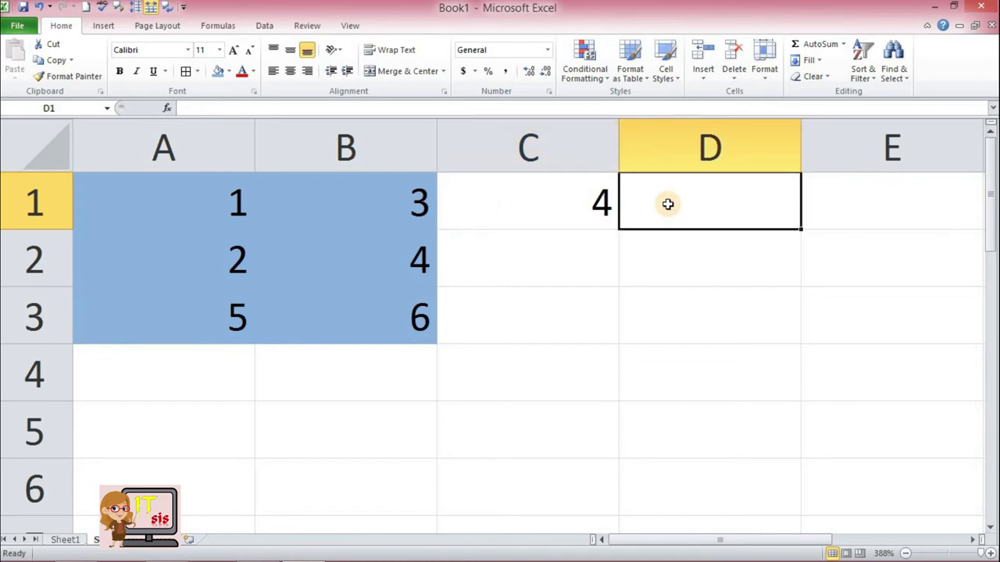
text(=)
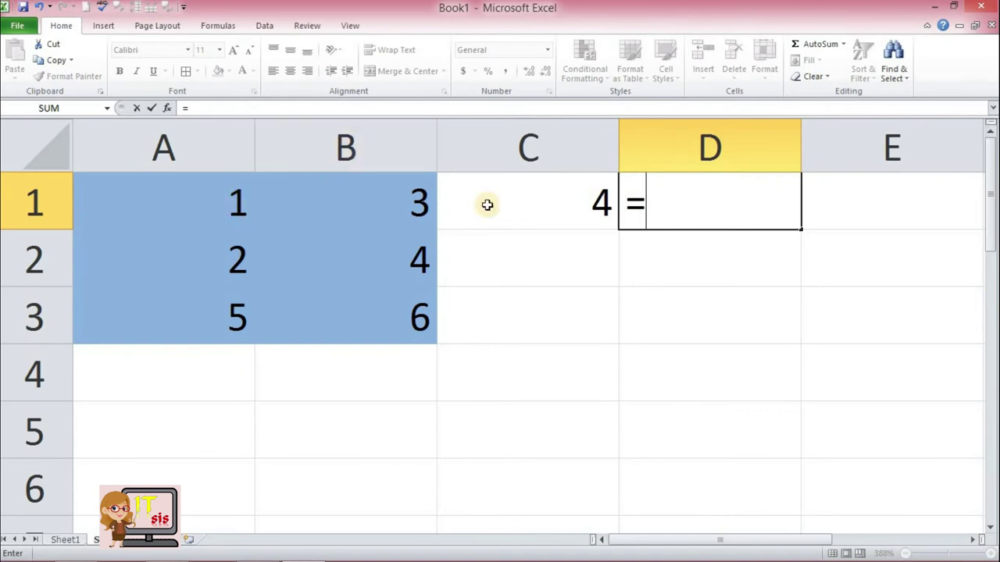
text(A1+)
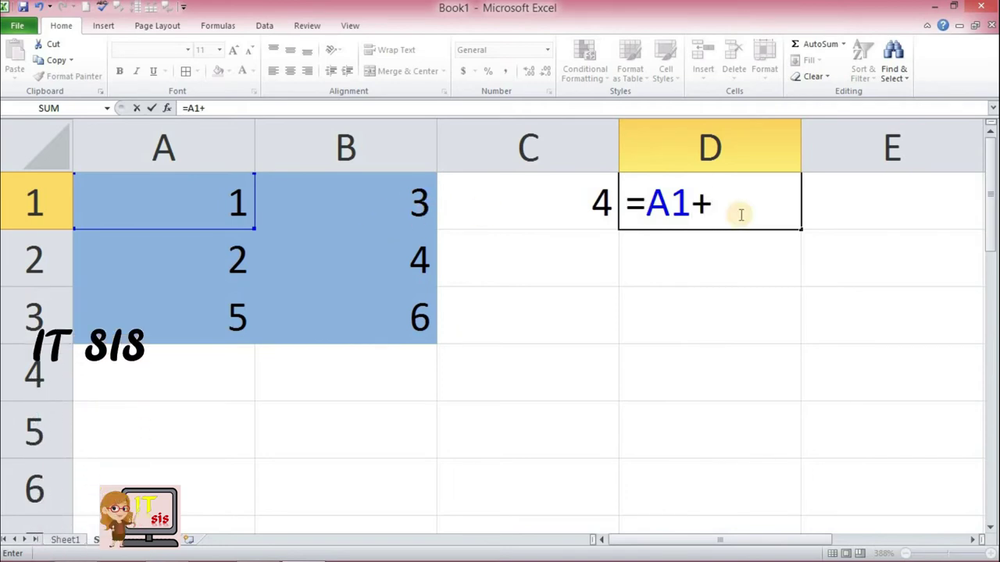
text(B1)
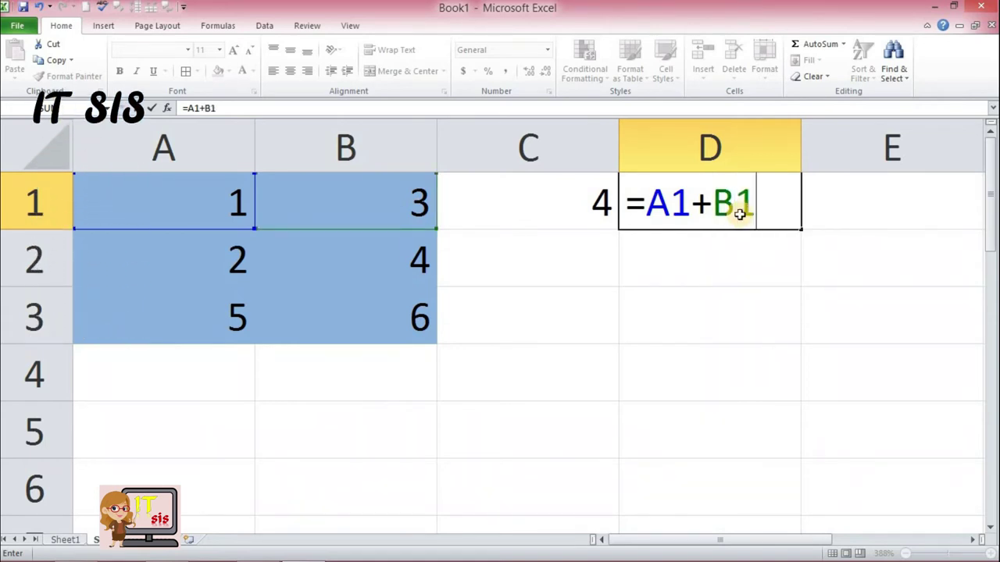
key(Tab)
click(740, 214)
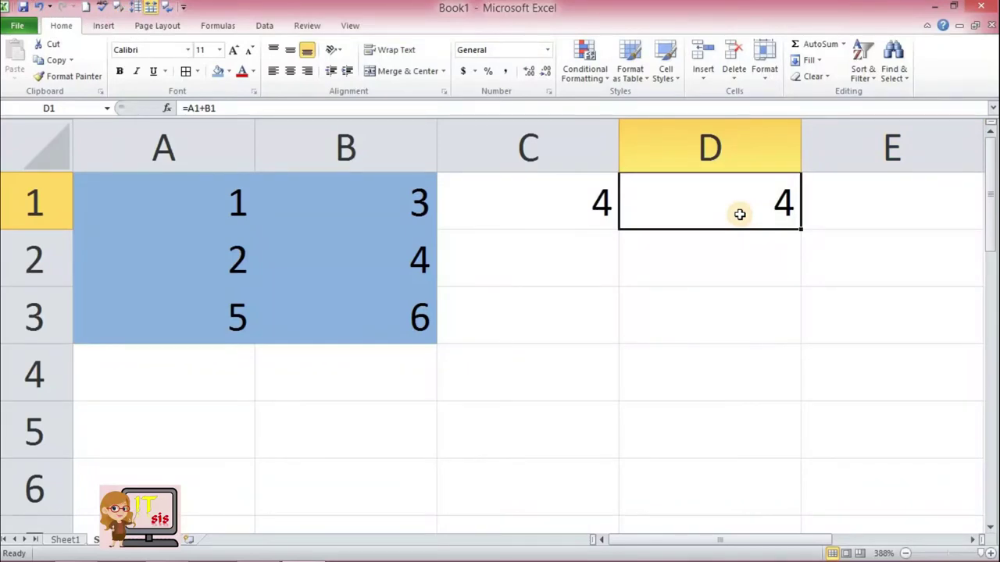
click(856, 209)
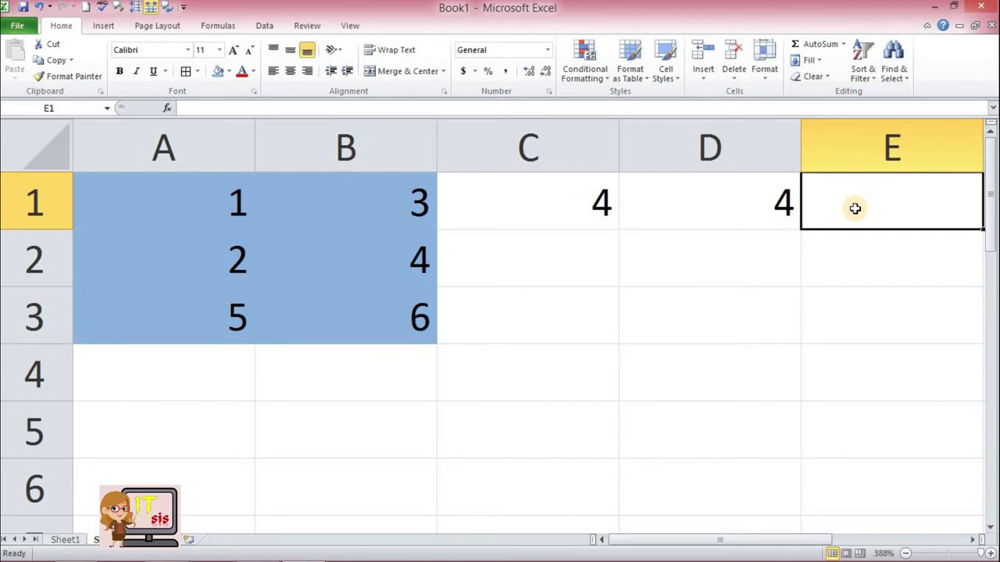
Build the formula =A1+B1 in E1 by referencing cells A1 and B1
text(=)
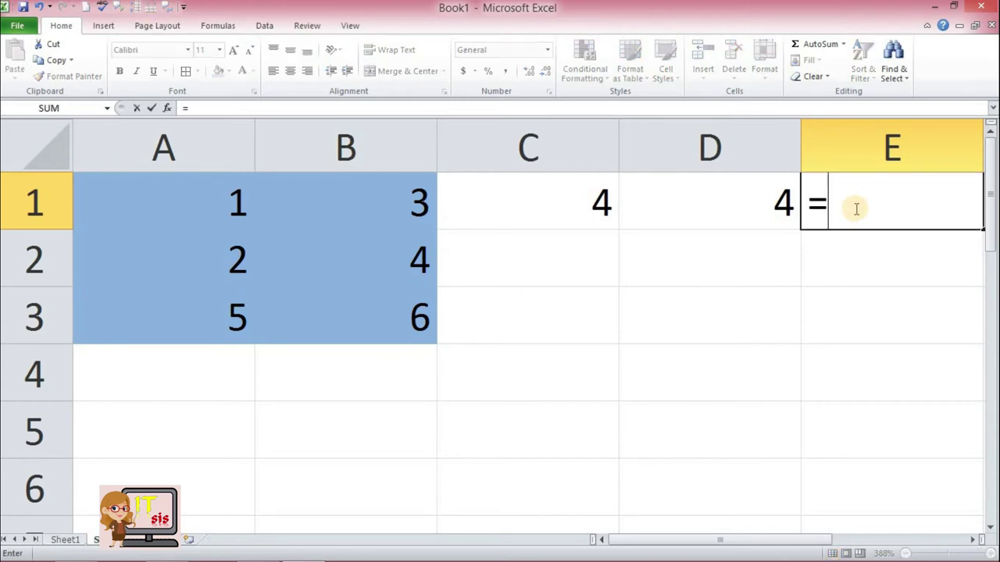
click(191, 196)
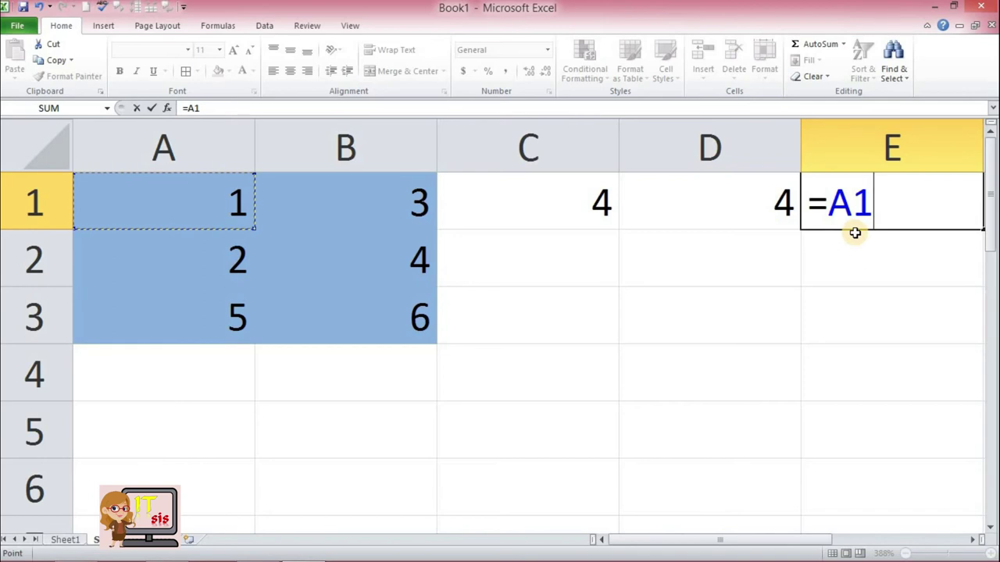
text(+)
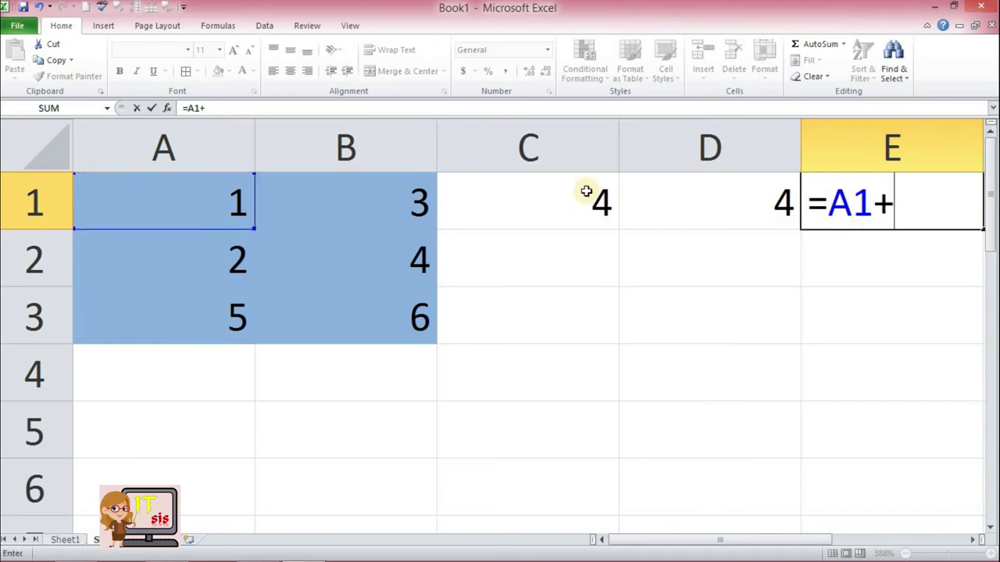
click(392, 206)
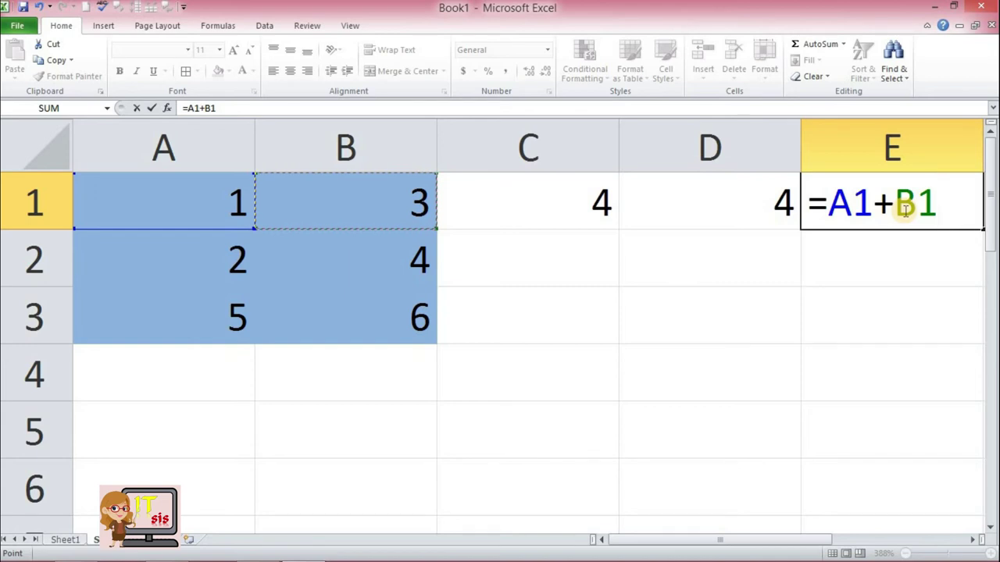
key(Return)
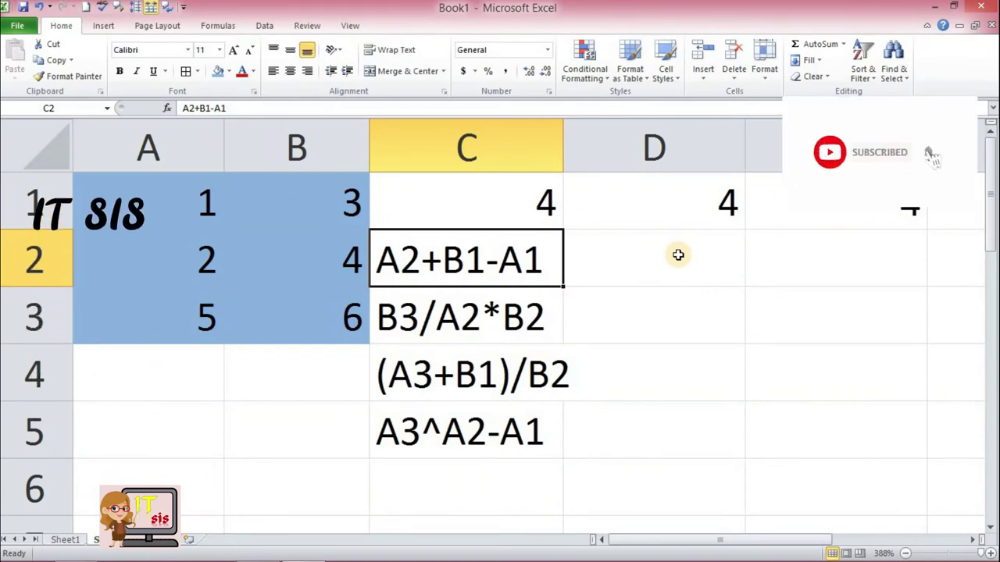
Build =A2+B1-A1 in D2 by clicking cell references, giving 4
click(667, 253)
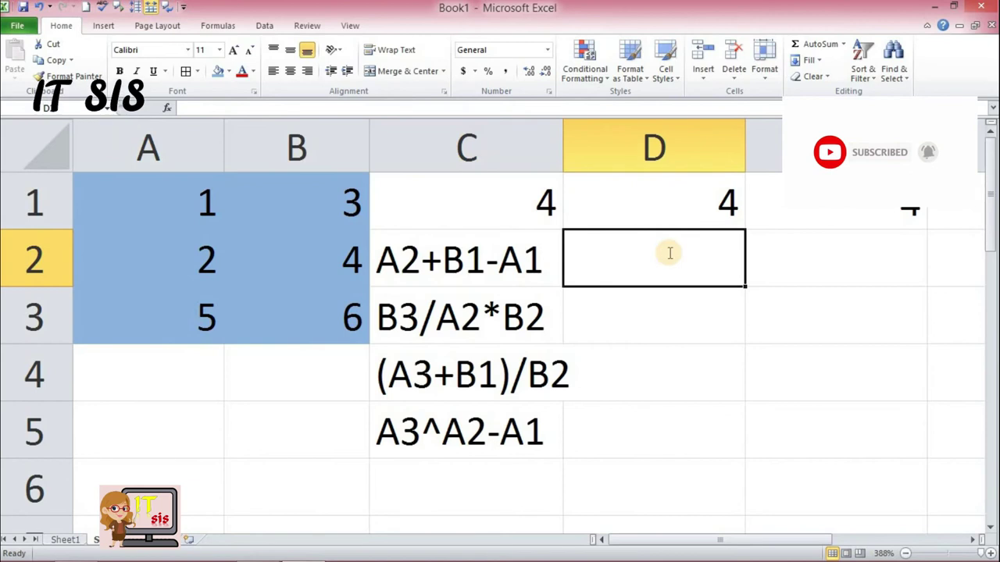
text(=)
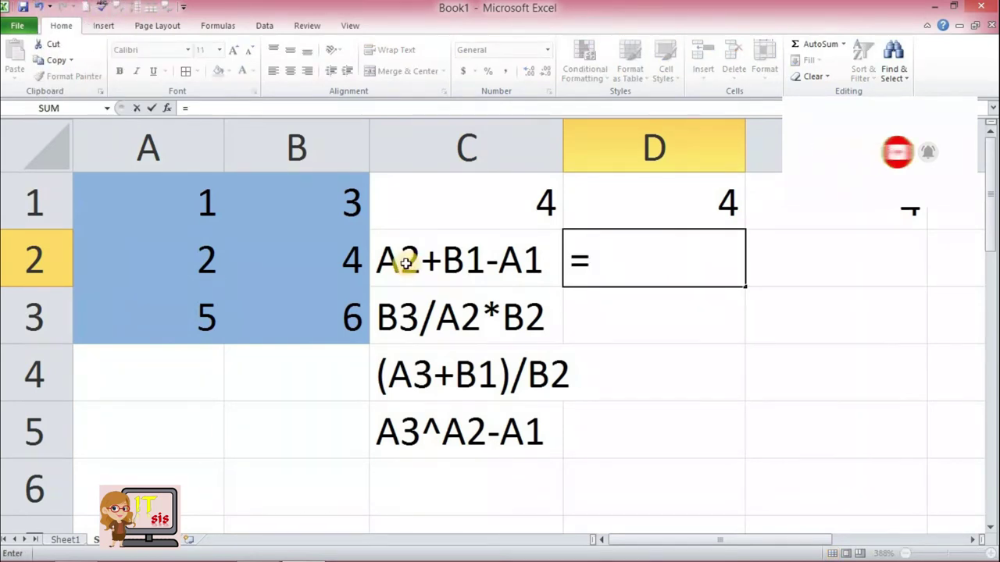
click(185, 253)
text(+)
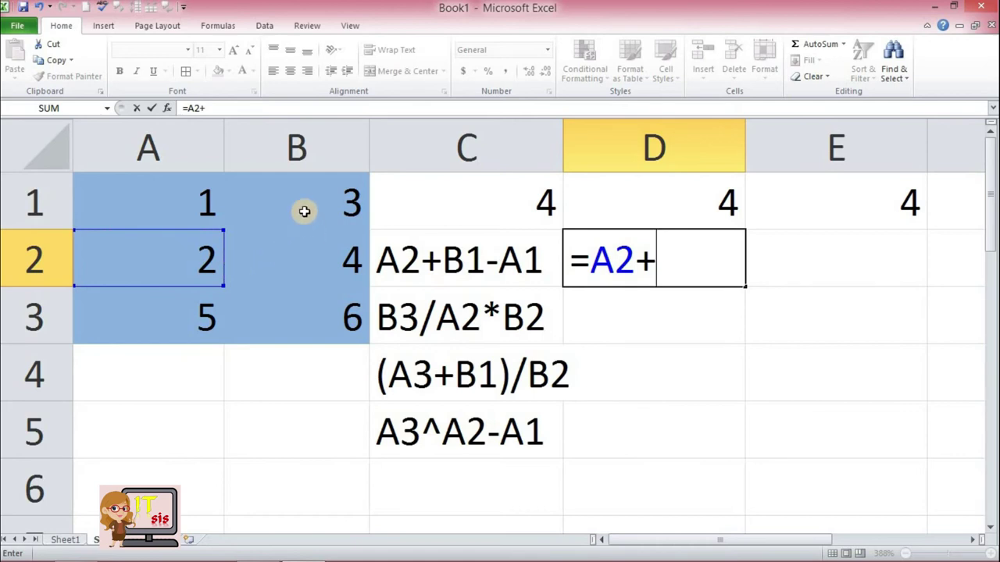
click(305, 211)
text(-)
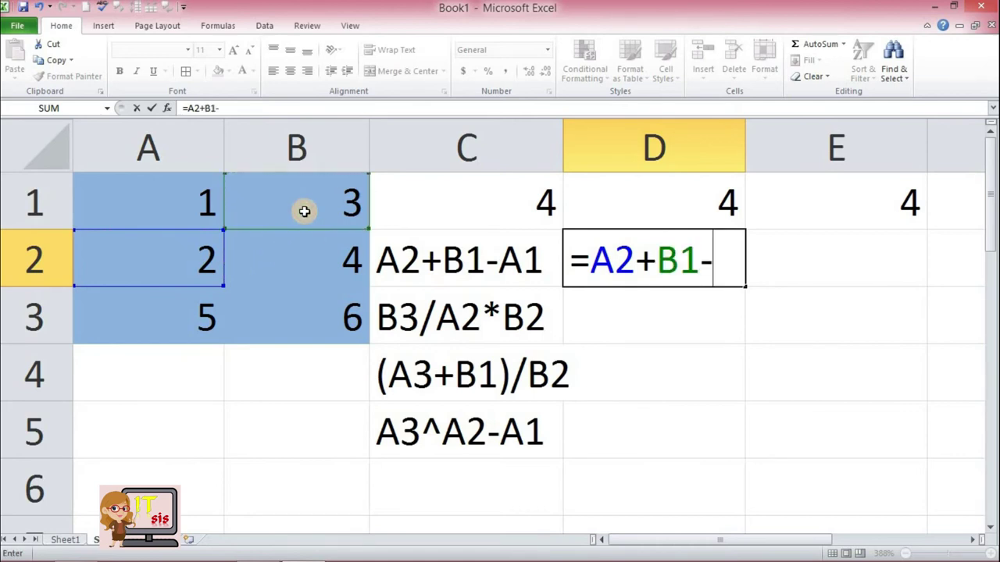
click(167, 207)
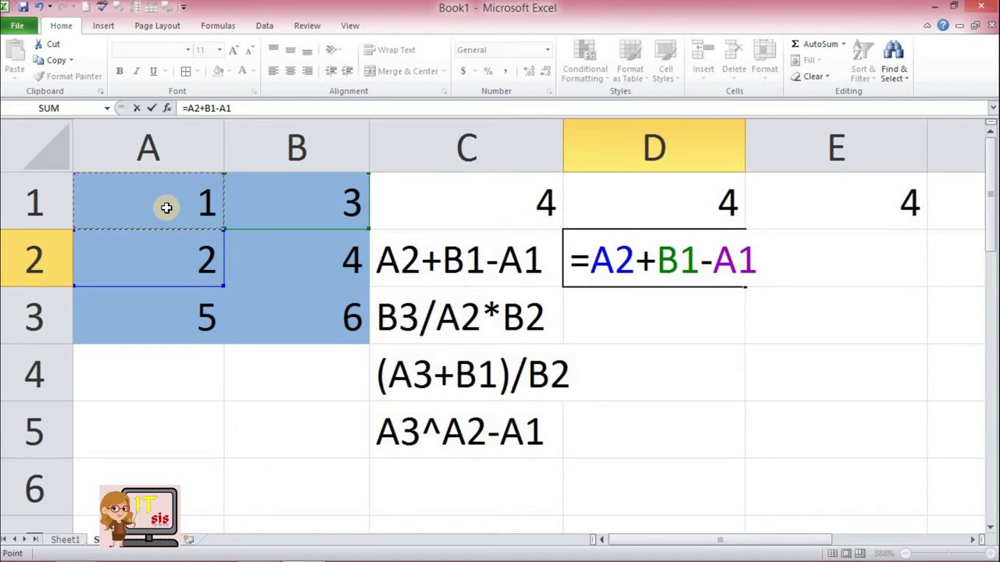
key(Return)
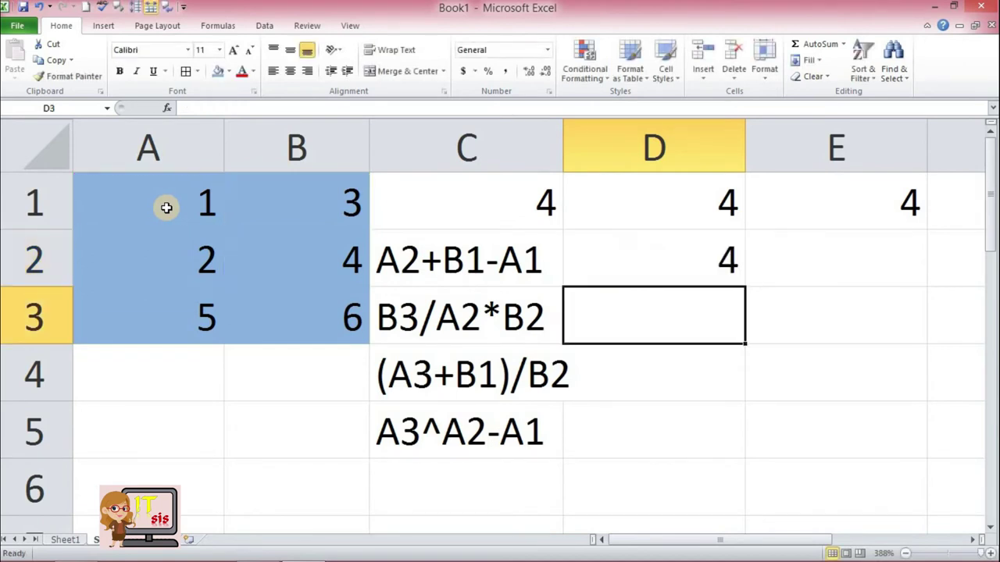
click(611, 272)
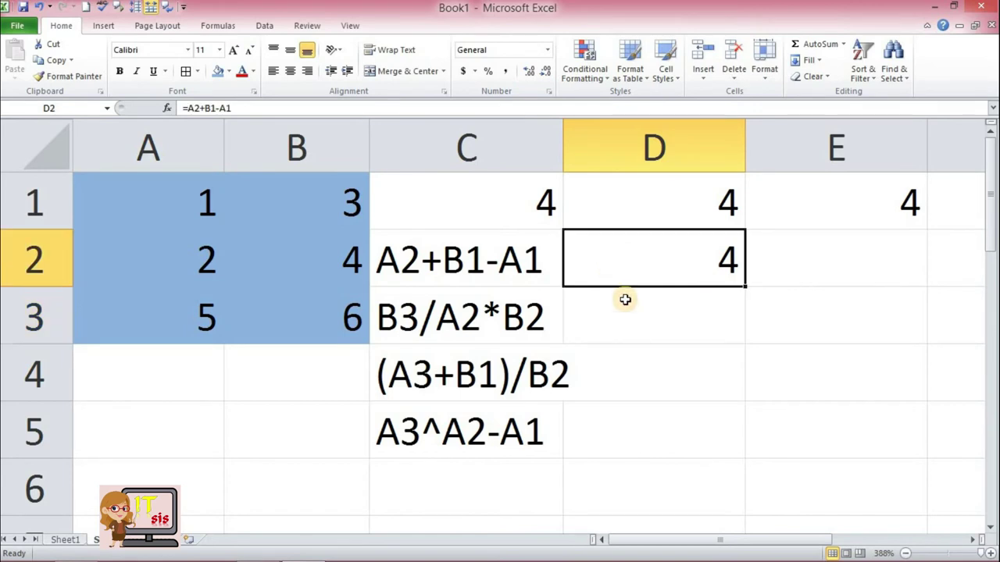
Build =B3/A2*B2 in D3 by clicking cell references, giving 12
click(632, 316)
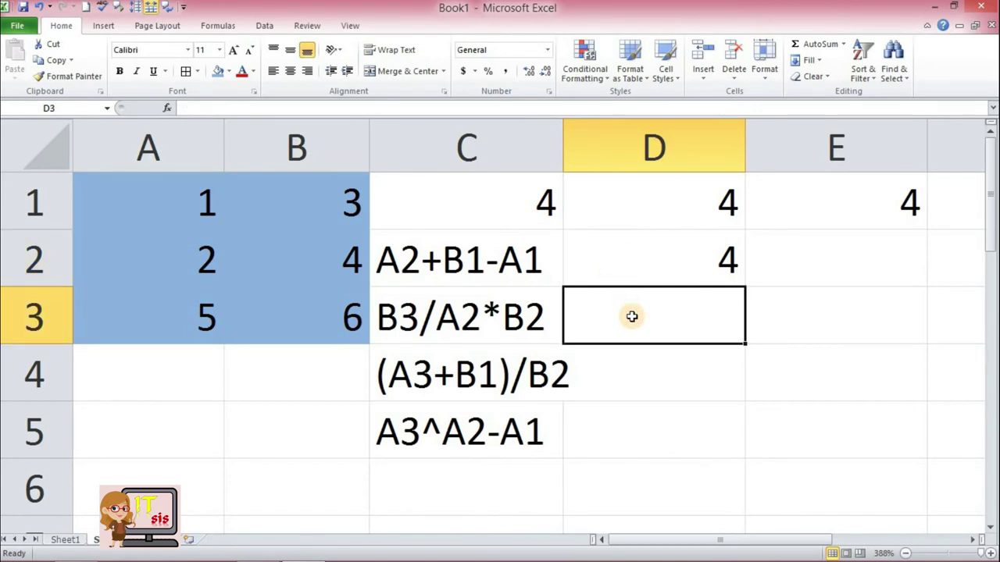
text(=)
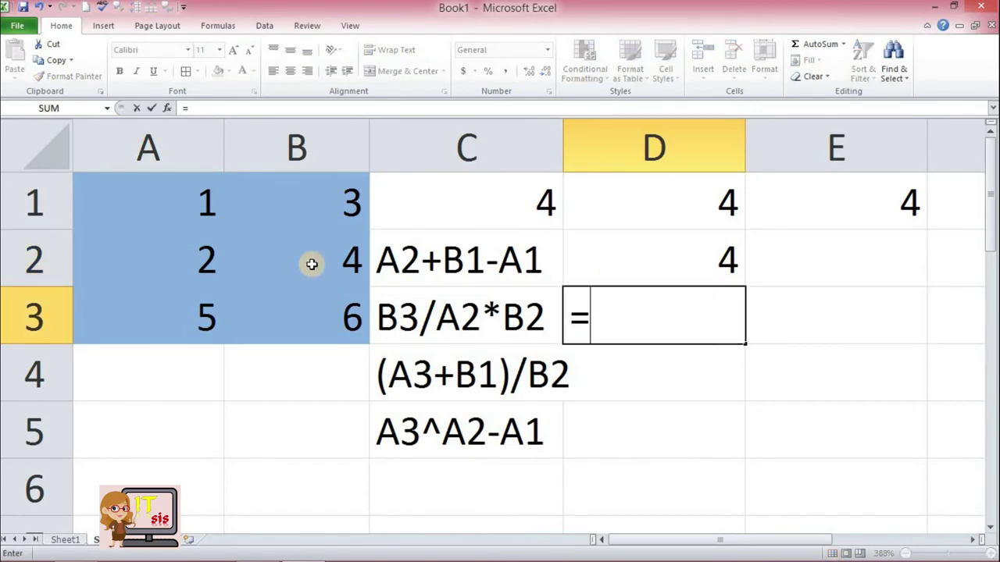
click(319, 315)
text(/)
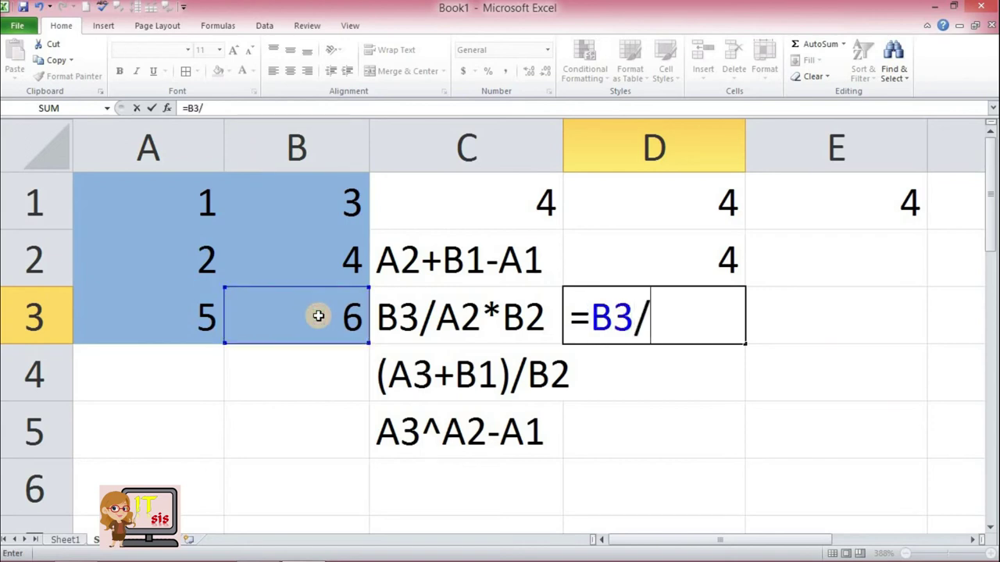
click(202, 271)
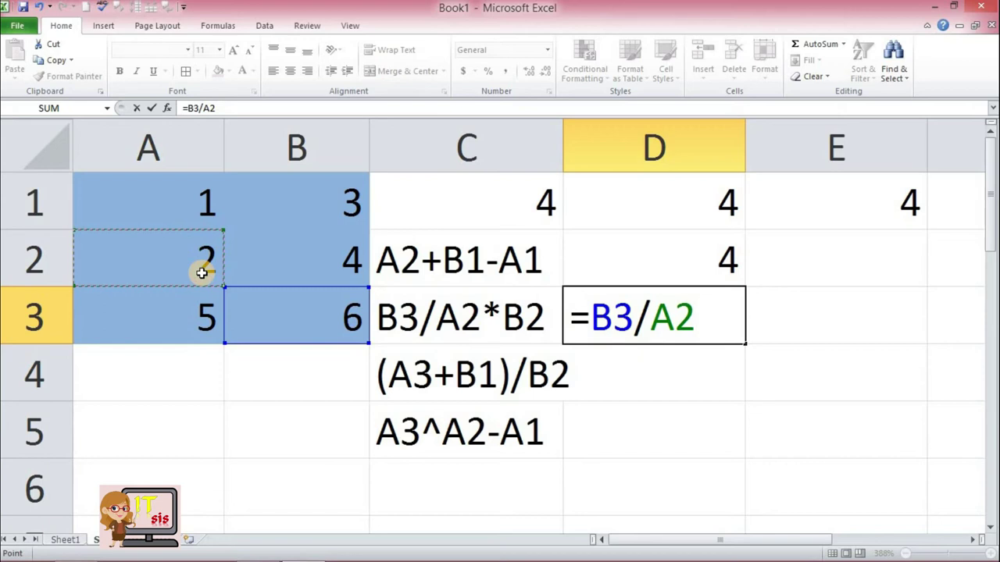
text(*)
click(289, 258)
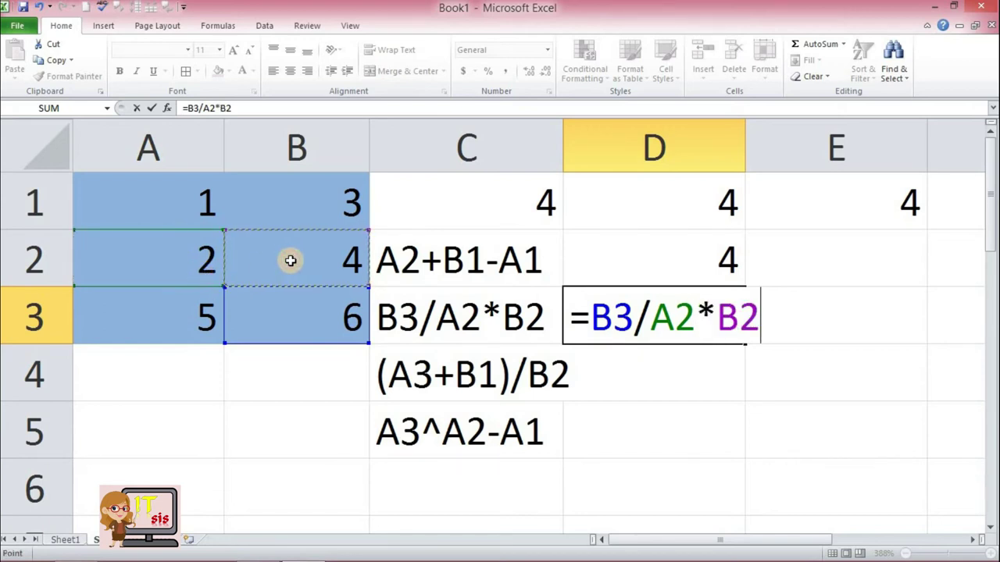
key(Return)
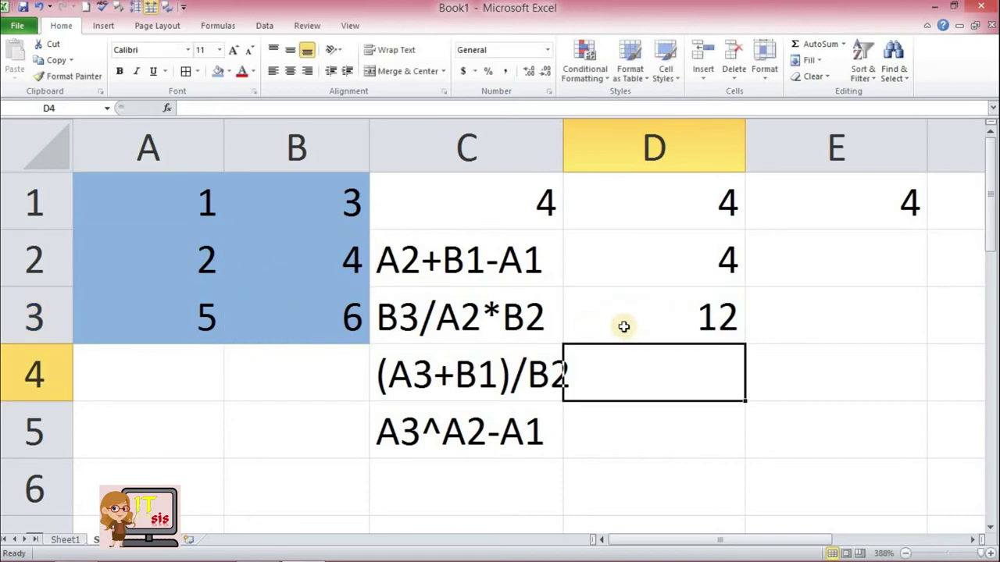
Copy (A3+B1)/B2 from C4 into D4 and prefix = so it evaluates to 2
click(623, 324)
click(428, 390)
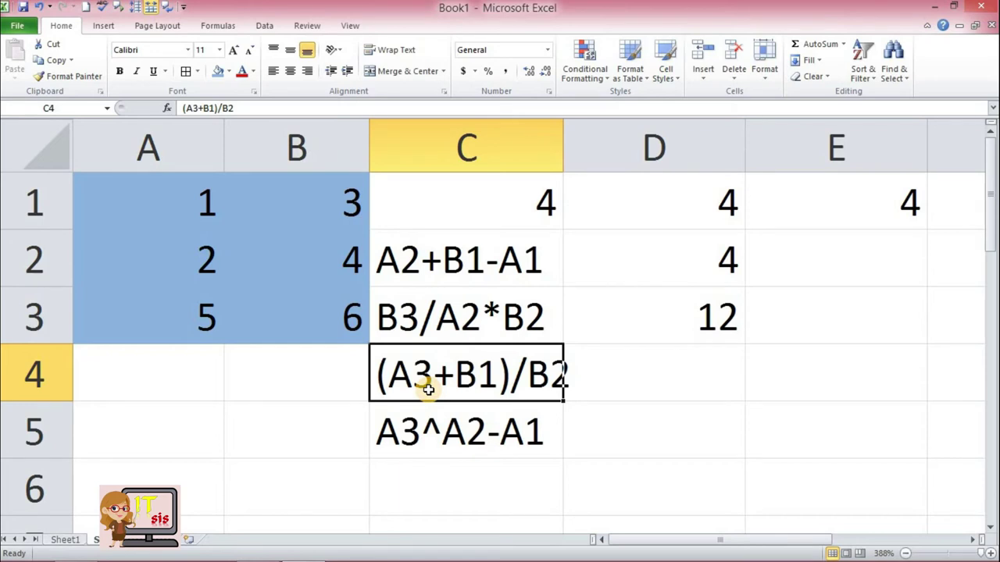
key(ctrl+c)
click(604, 390)
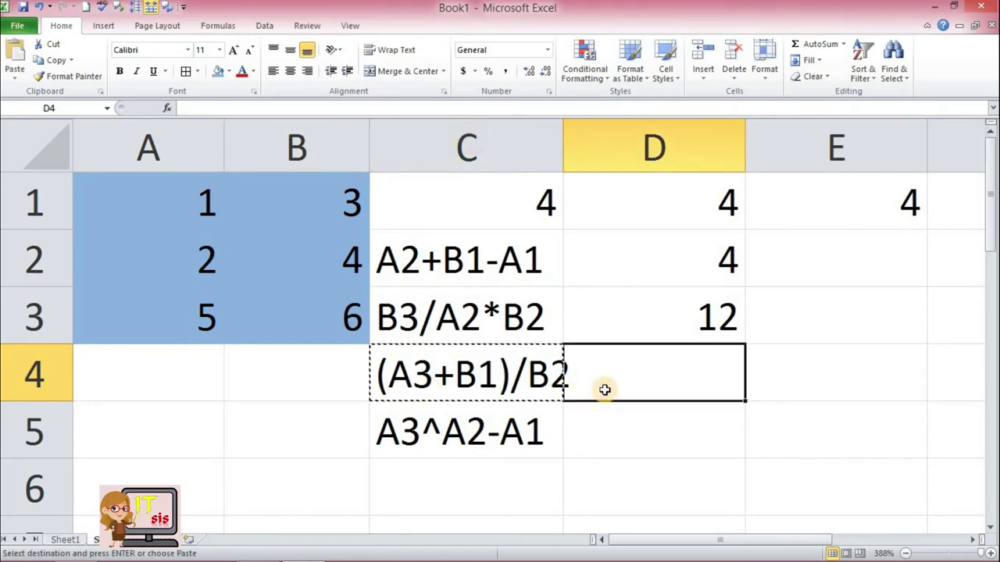
key(ctrl+v)
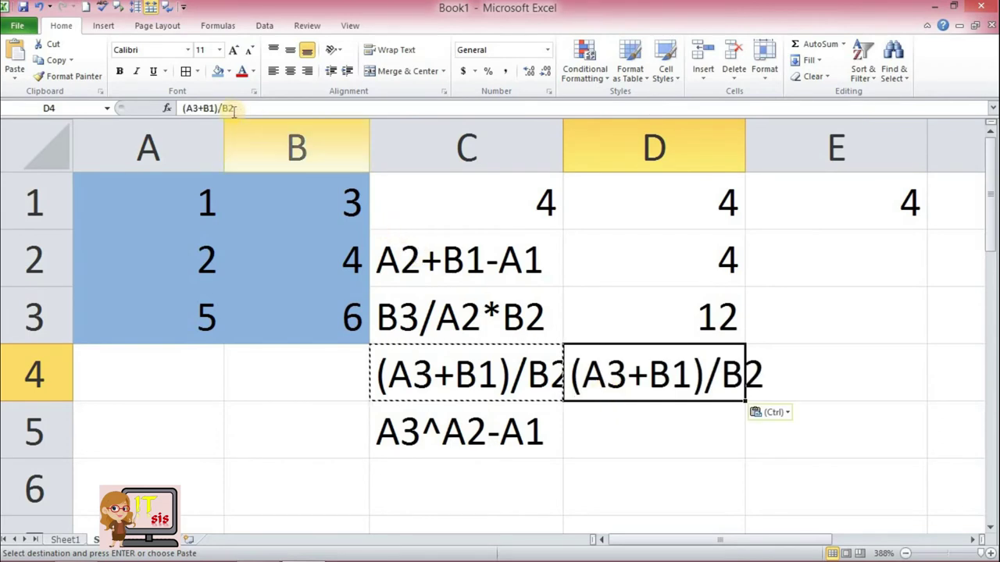
click(182, 109)
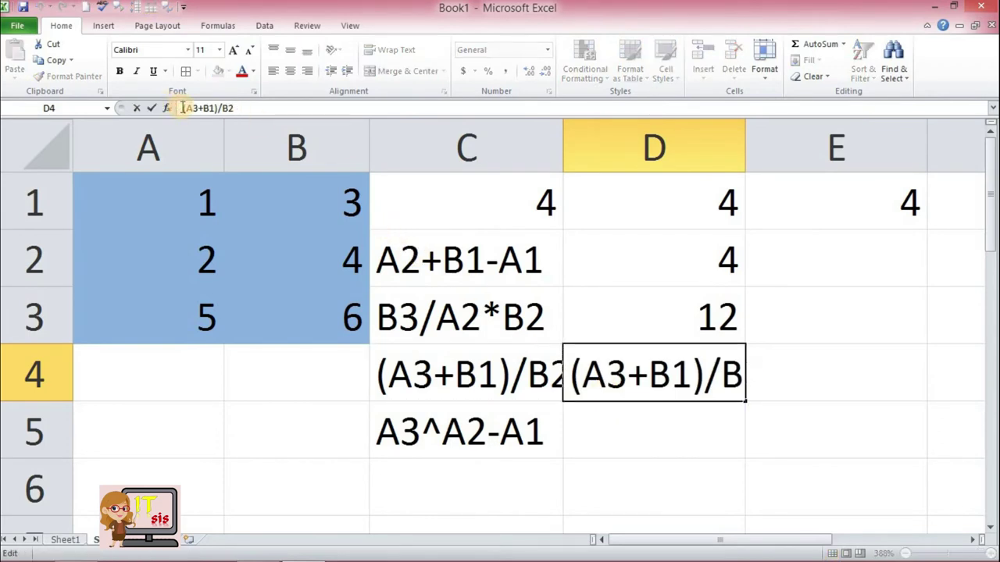
text(=)
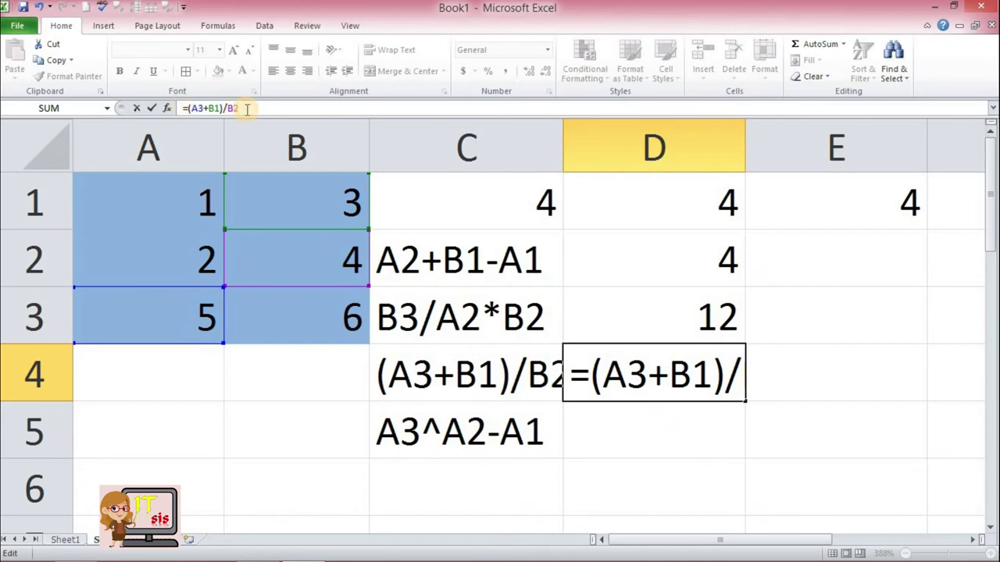
key(Return)
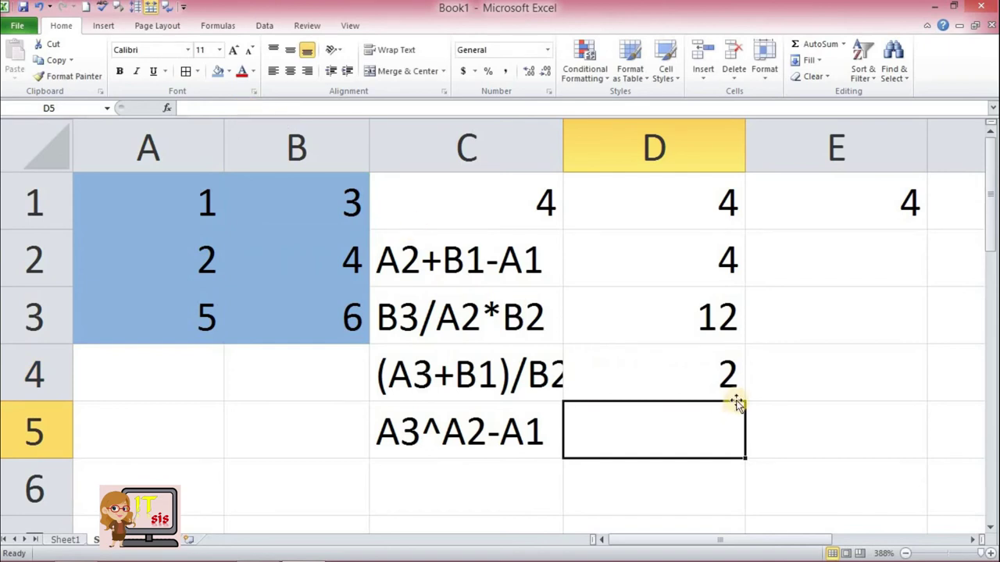
click(699, 360)
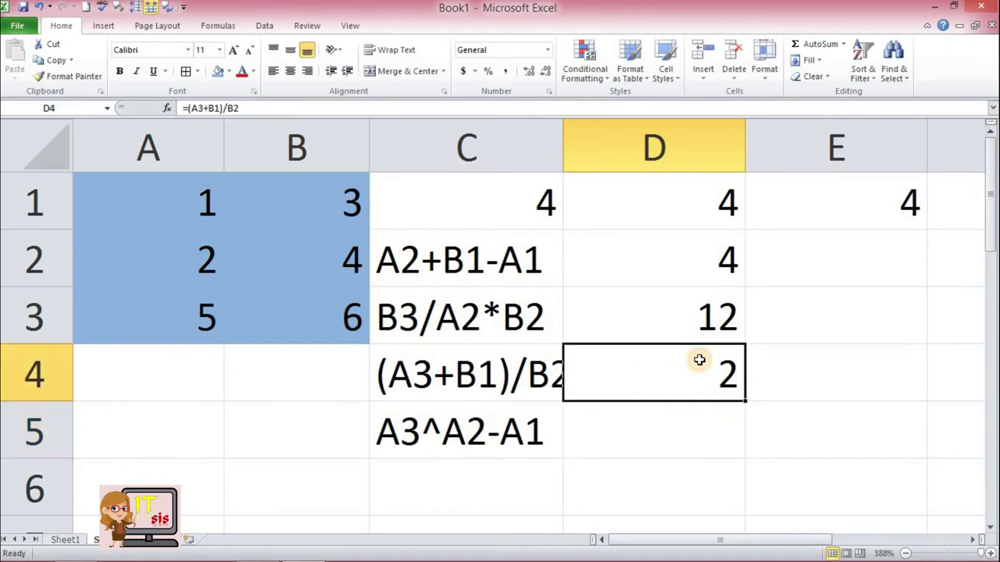
Copy A3^A2-A1 from C5 into D5 and prefix = so it shows 24
click(691, 422)
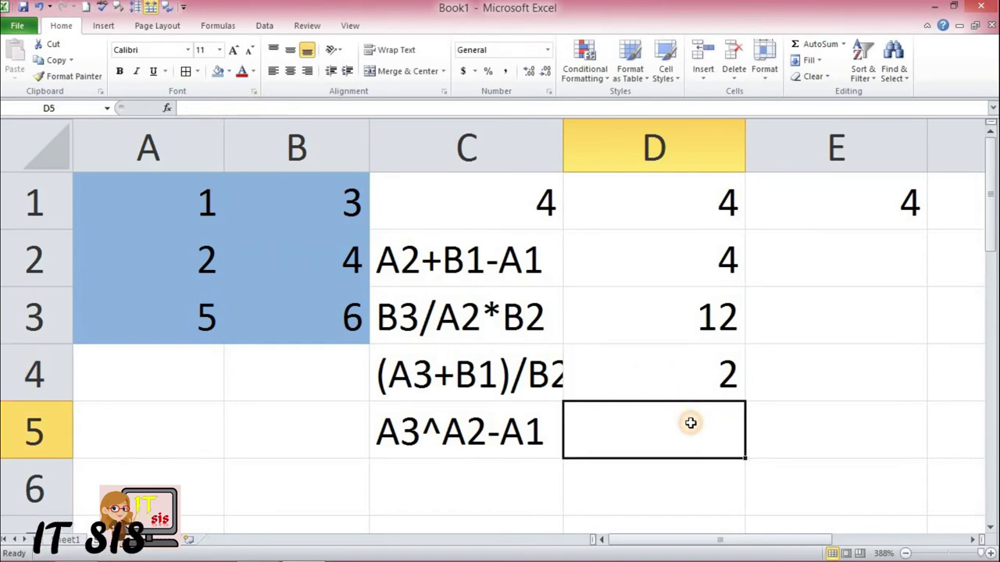
click(500, 436)
key(ctrl+c)
key(Right)
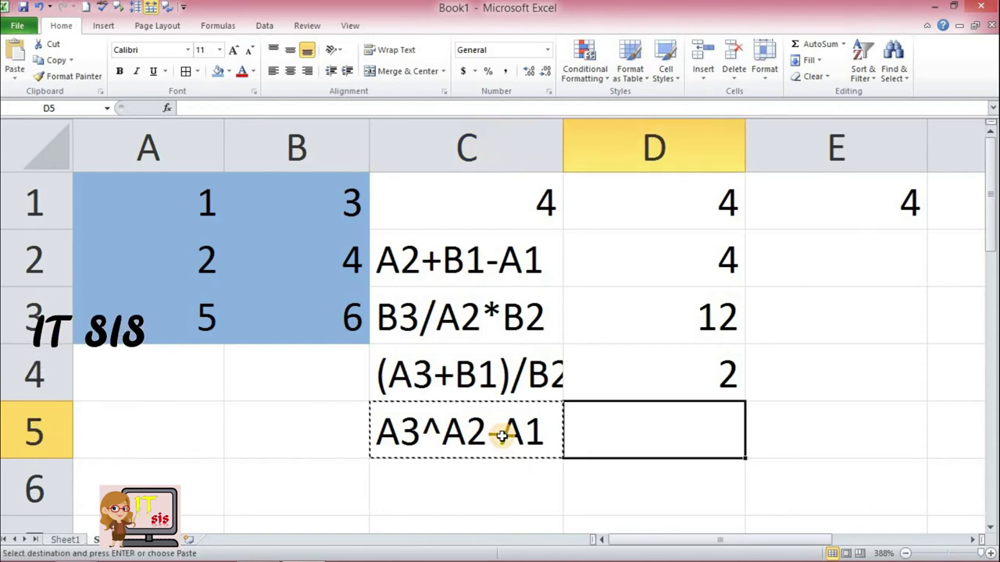
key(ctrl+v)
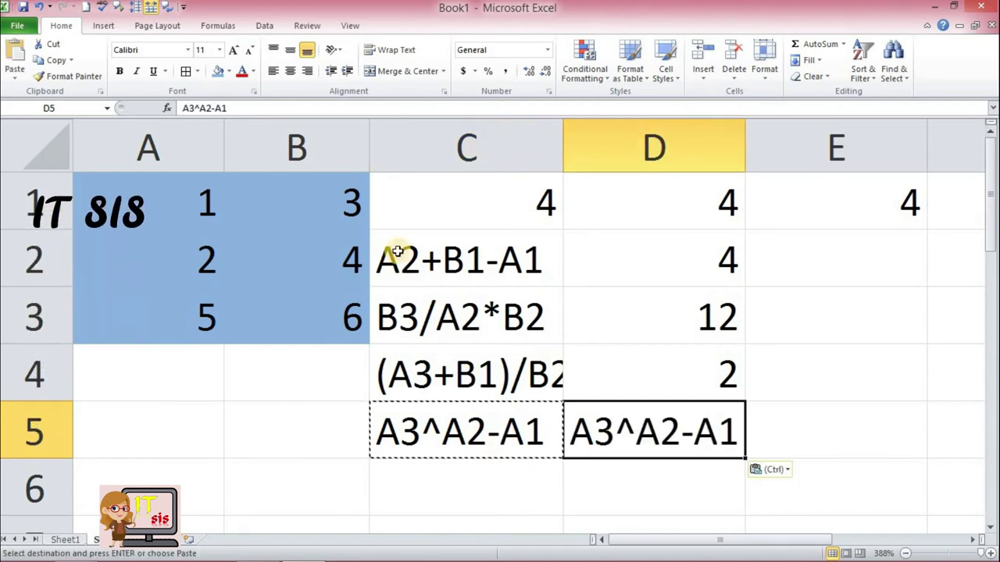
click(186, 110)
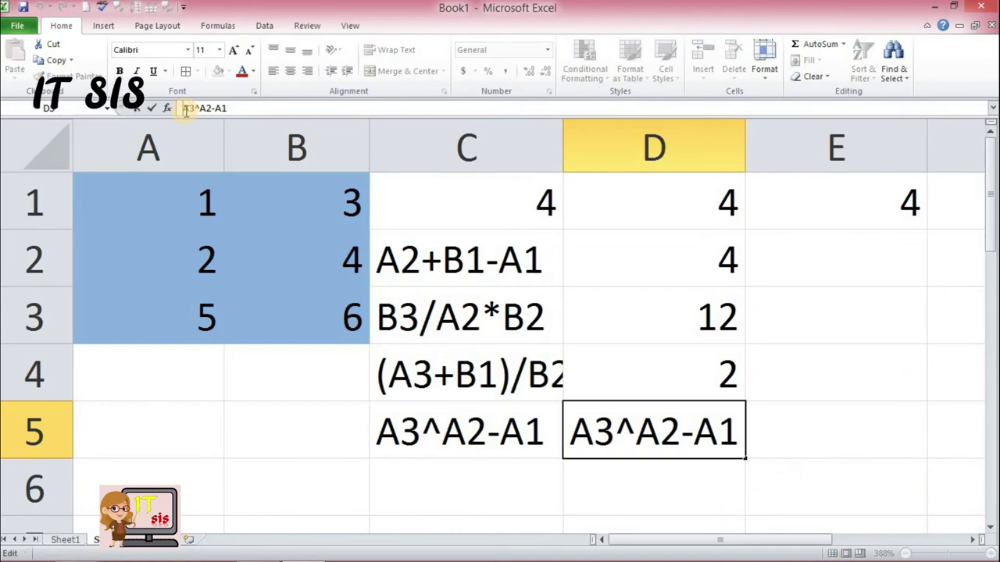
text(=)
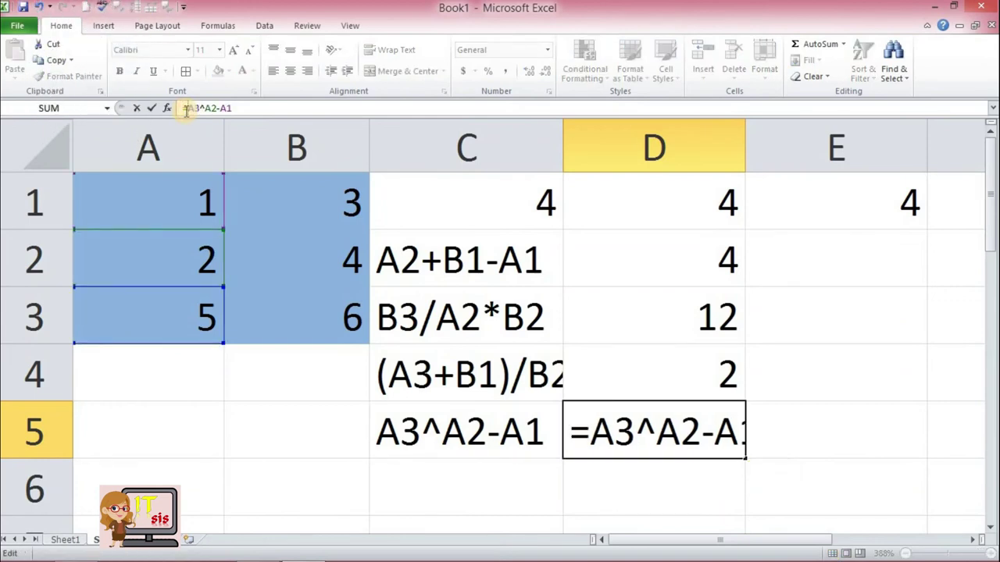
key(Return)
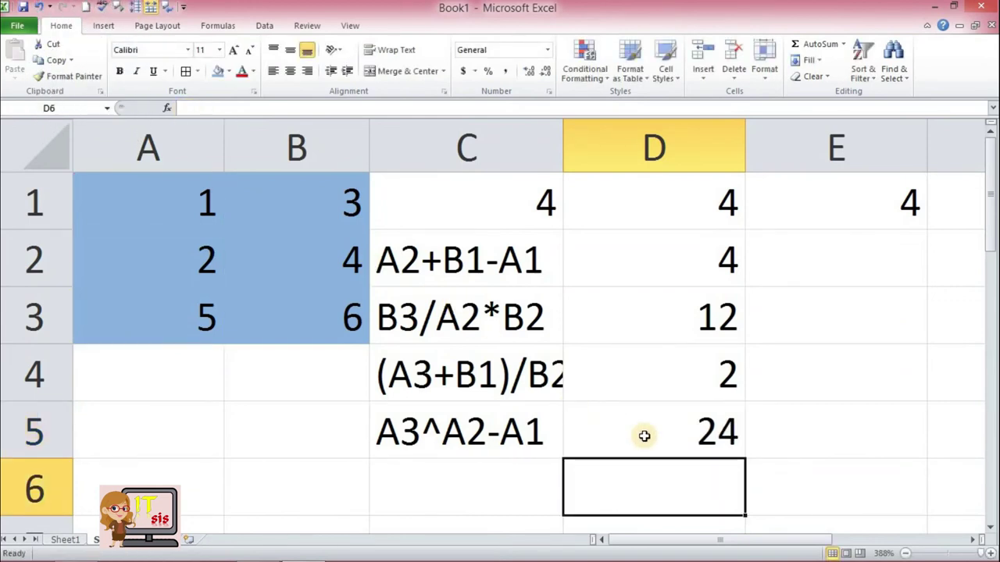
click(643, 432)
click(424, 207)
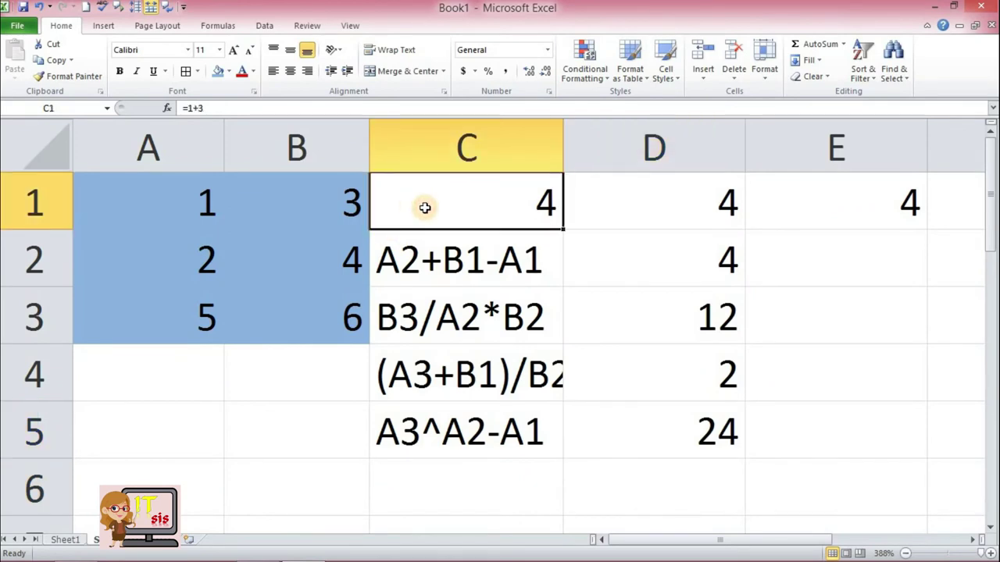
click(316, 211)
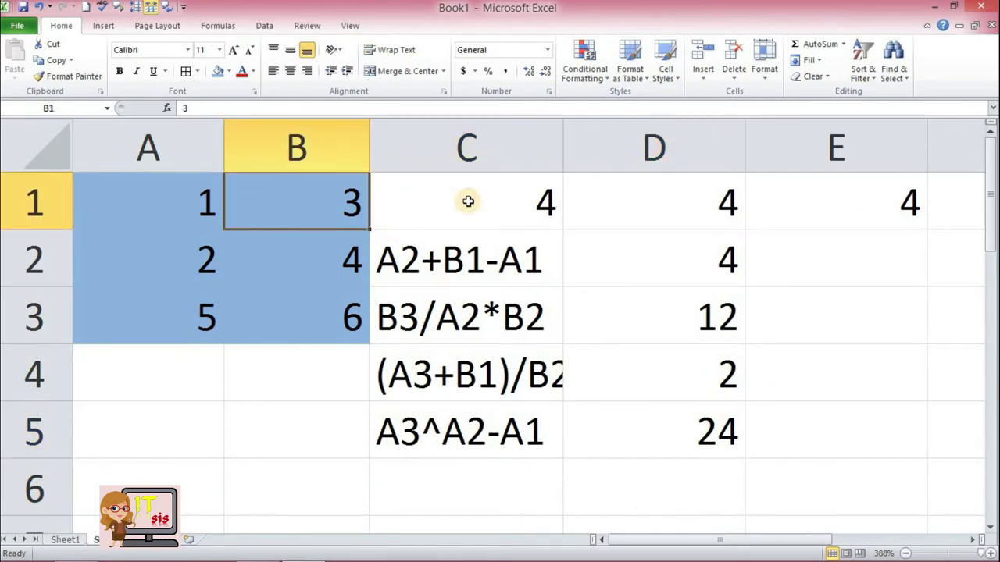
click(666, 214)
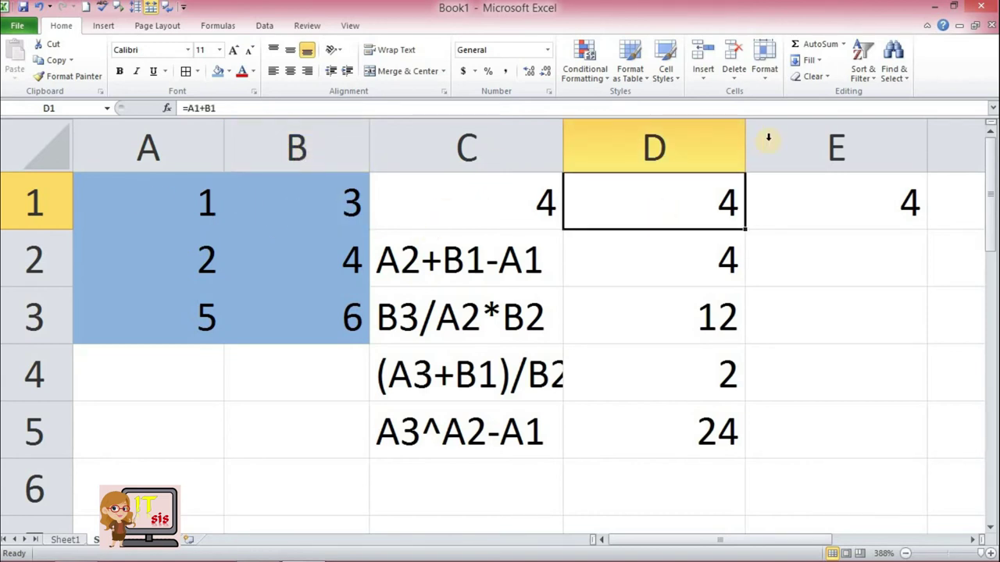
click(842, 201)
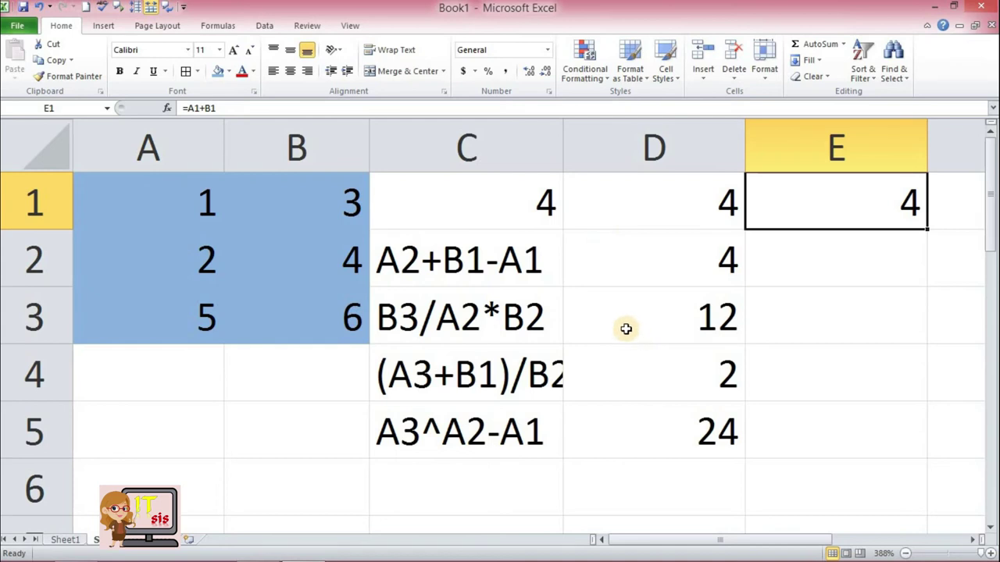
drag(637, 278, 658, 422)
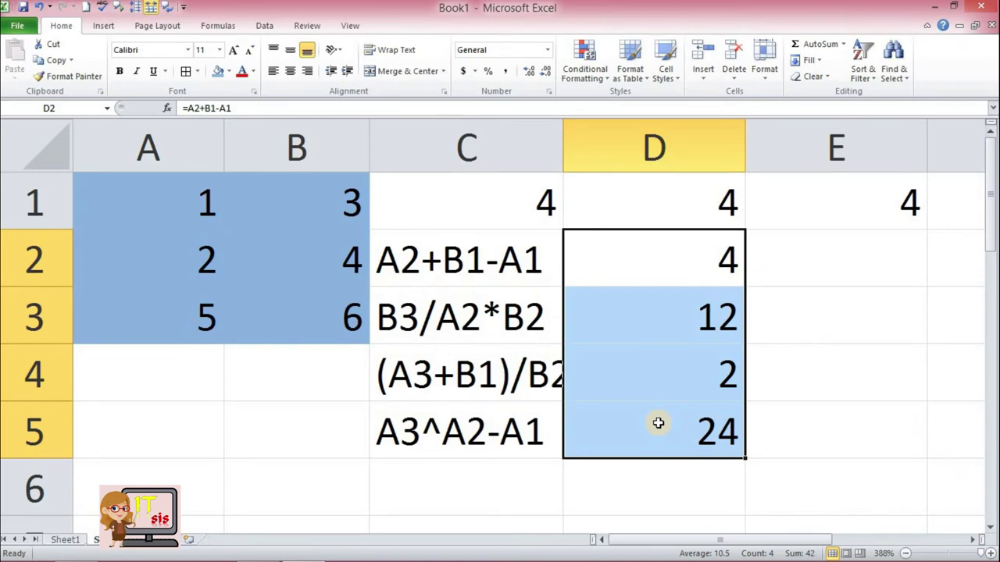
click(854, 257)
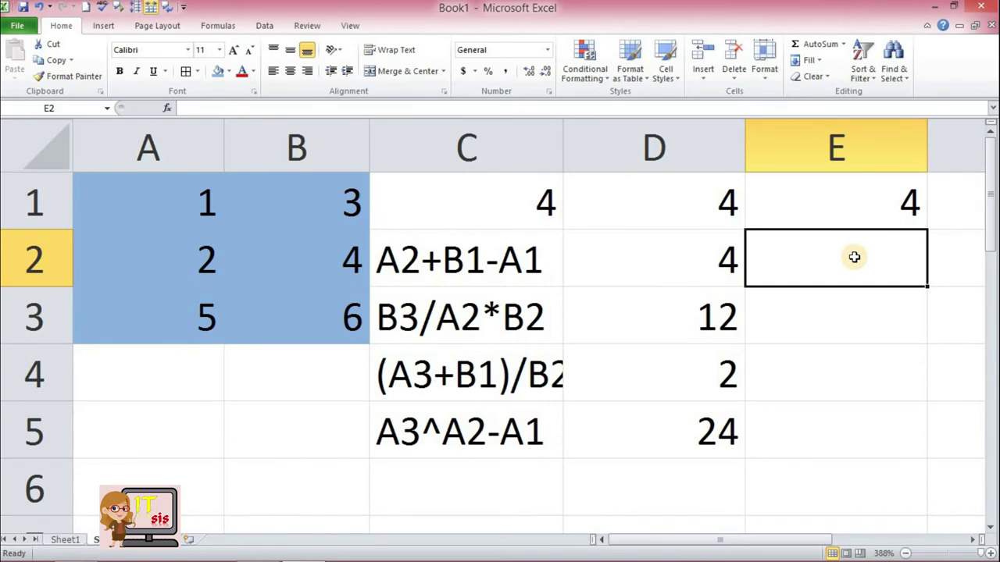
Start typing the formula =A2+B1-A1 in E2
text(=A2)
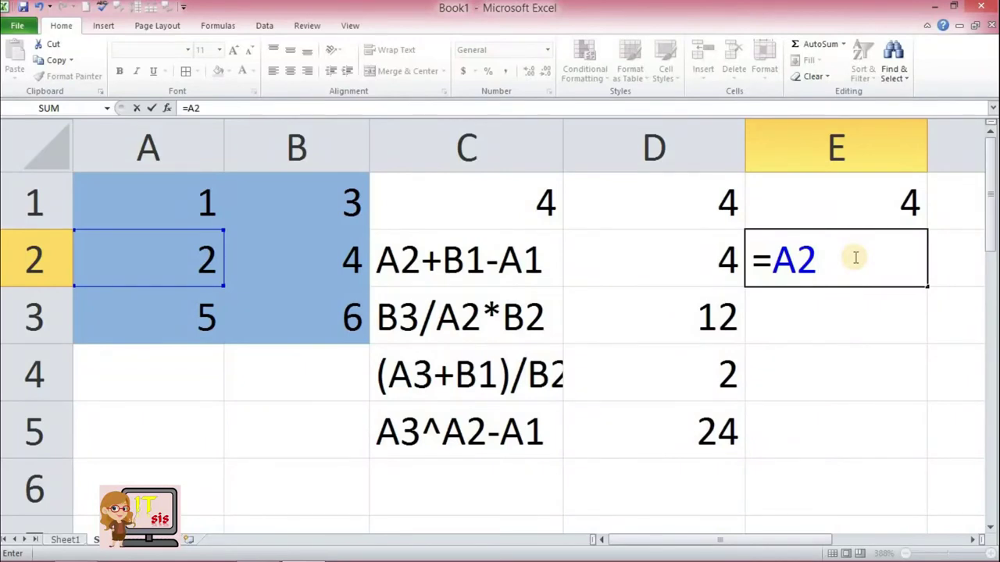
text(+B1-)
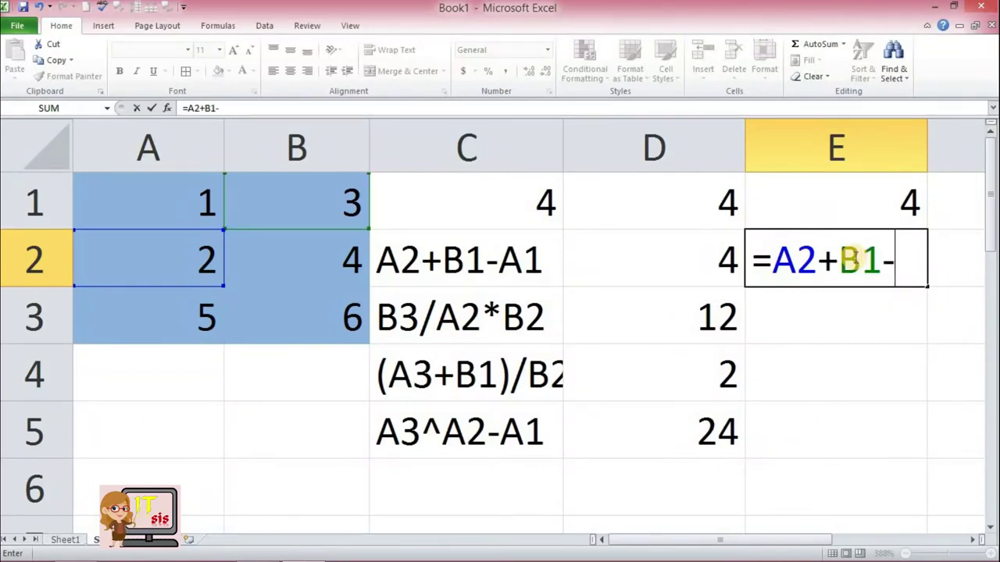
text(A1)
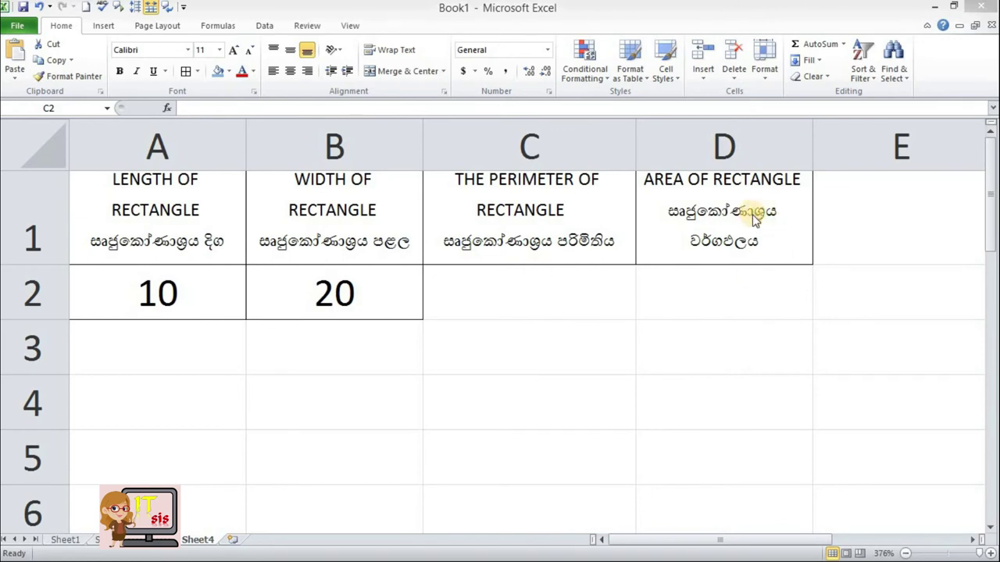
Enter =10+20+10+20 in C2 for a perimeter of 60
click(535, 297)
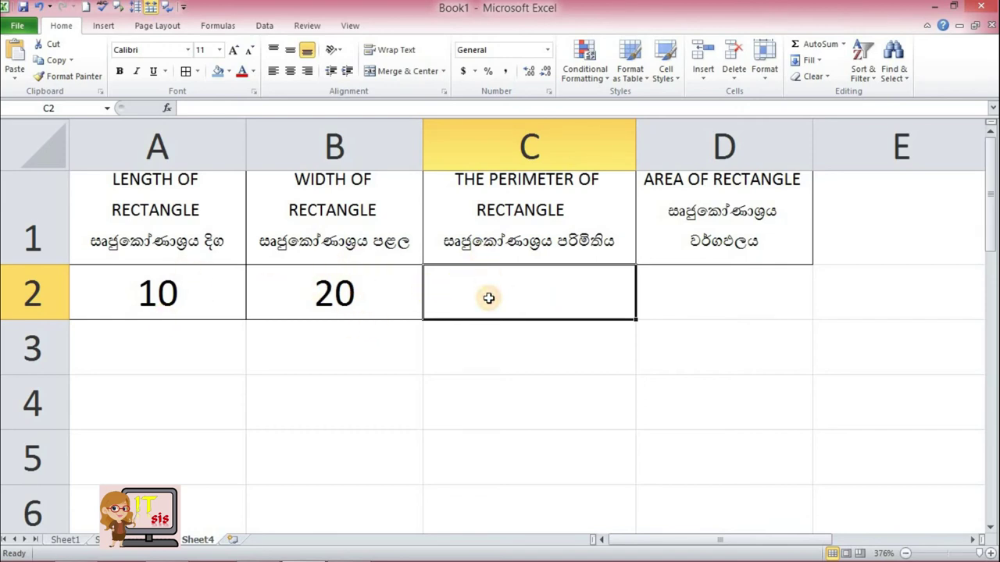
text(=)
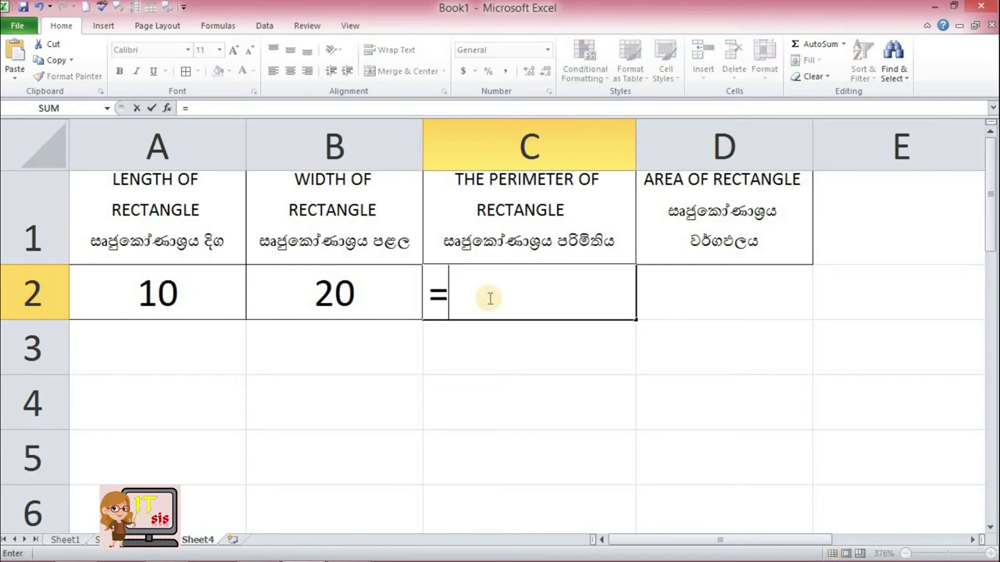
text(10+20+)
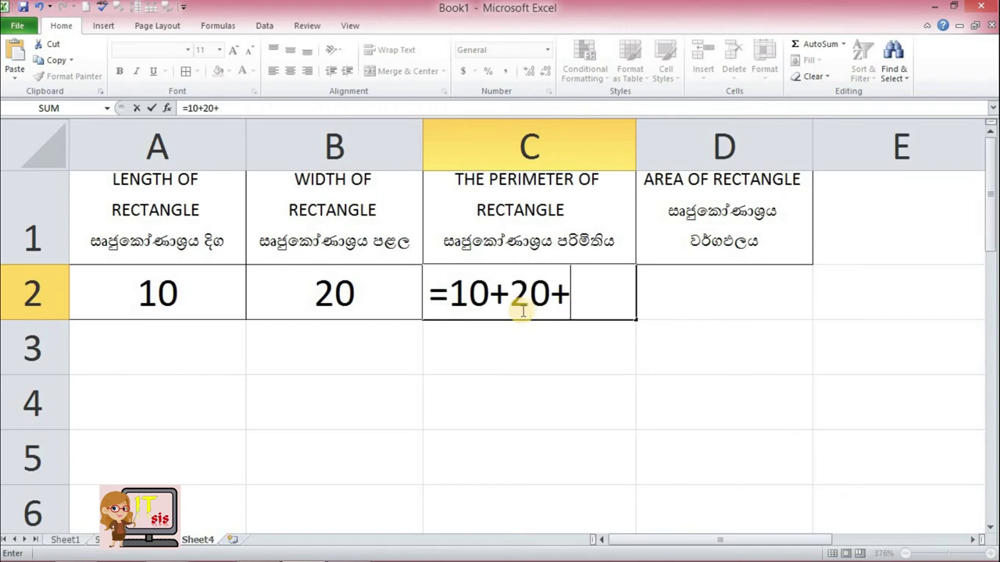
text(10+20)
key(Return)
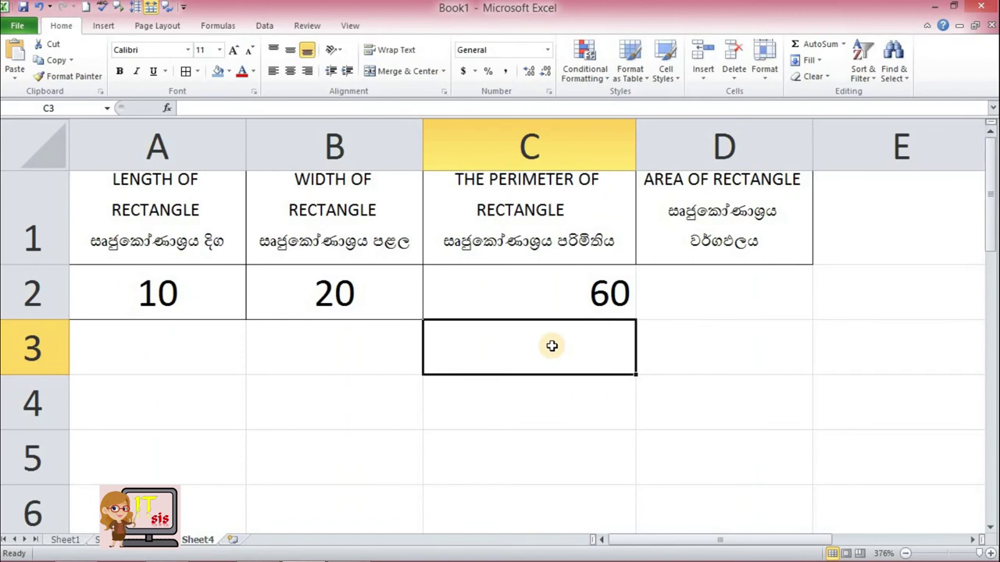
Enter the perimeter formula =(10*2)+(20*2) in C3, giving 60
text(=)
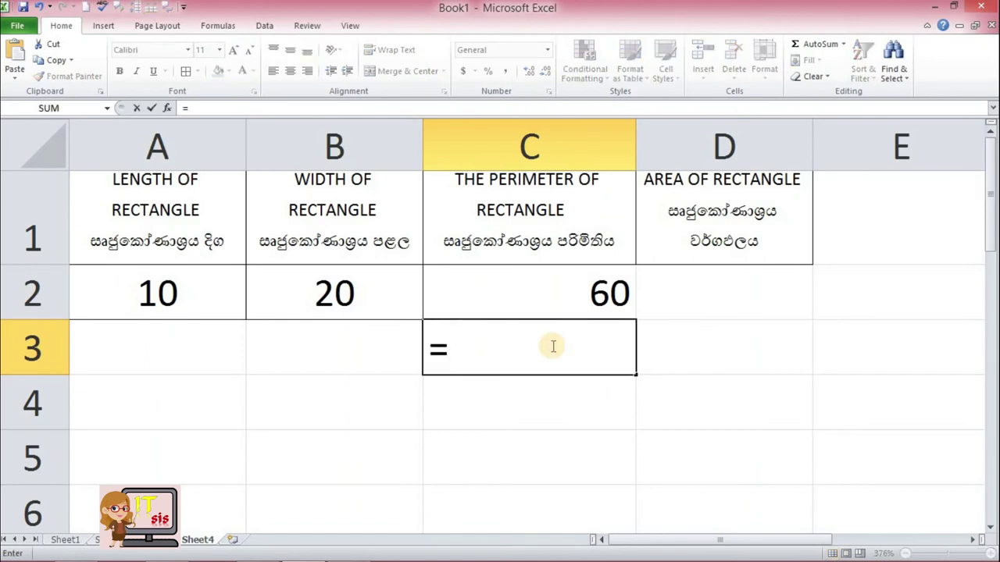
text((10*)
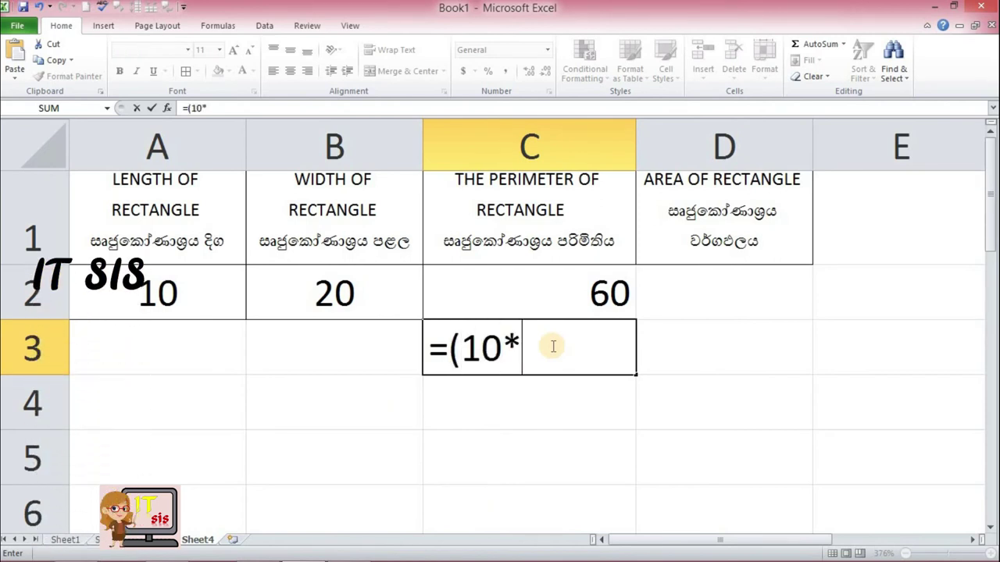
text(2))
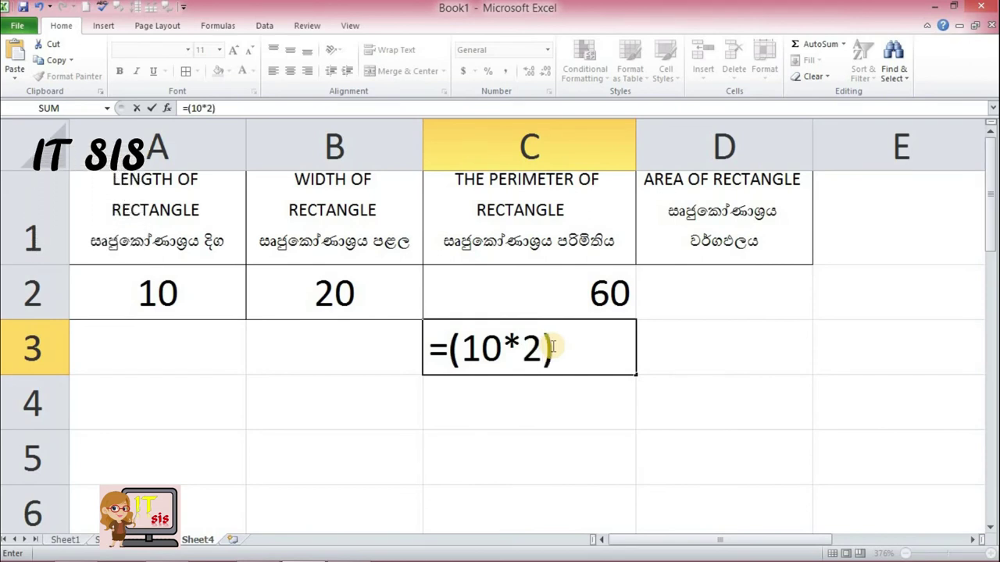
text(+(20*2))
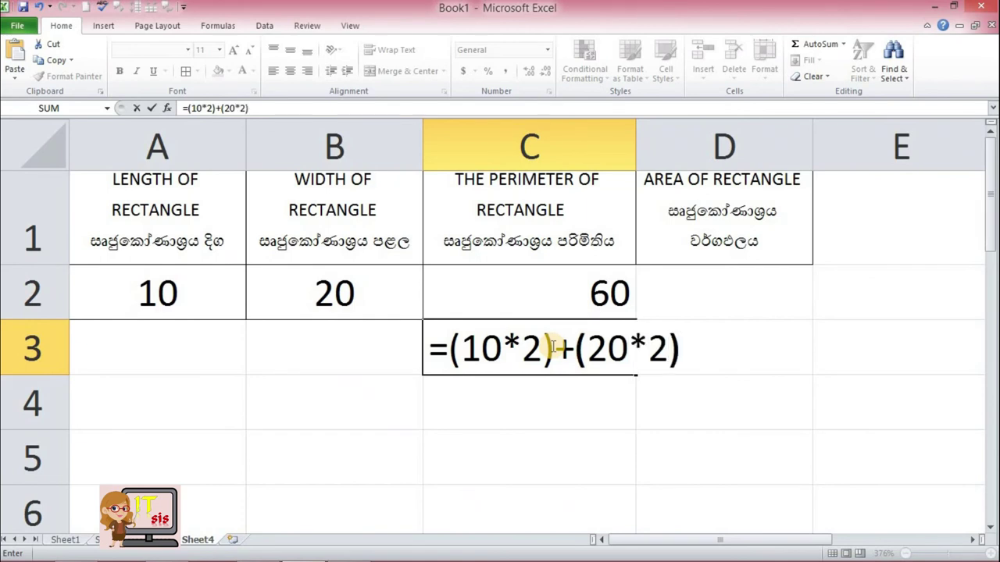
key(Return)
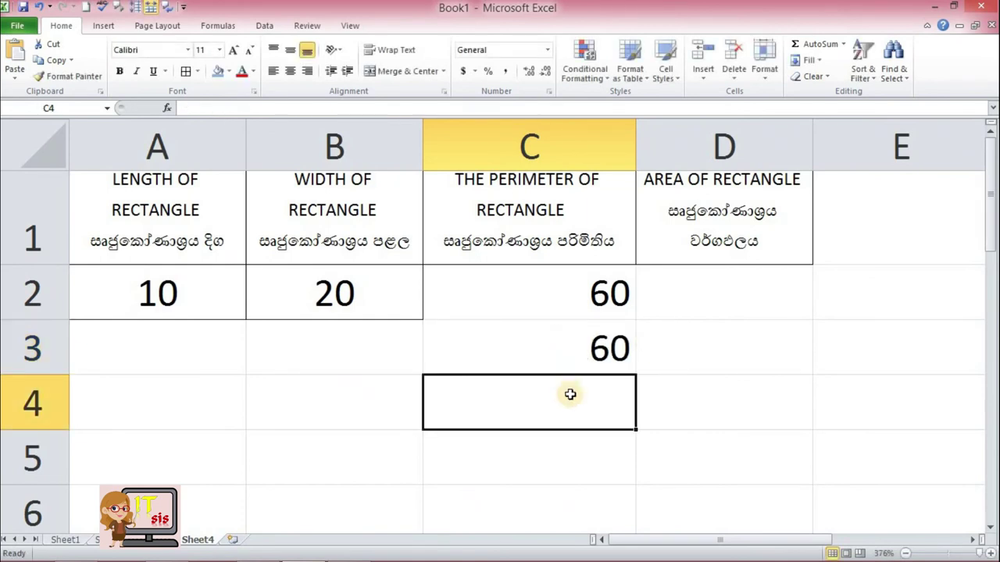
Enter =(10+20)*2 in C4, compare the three perimeter formulas, then clear C3
text(=)
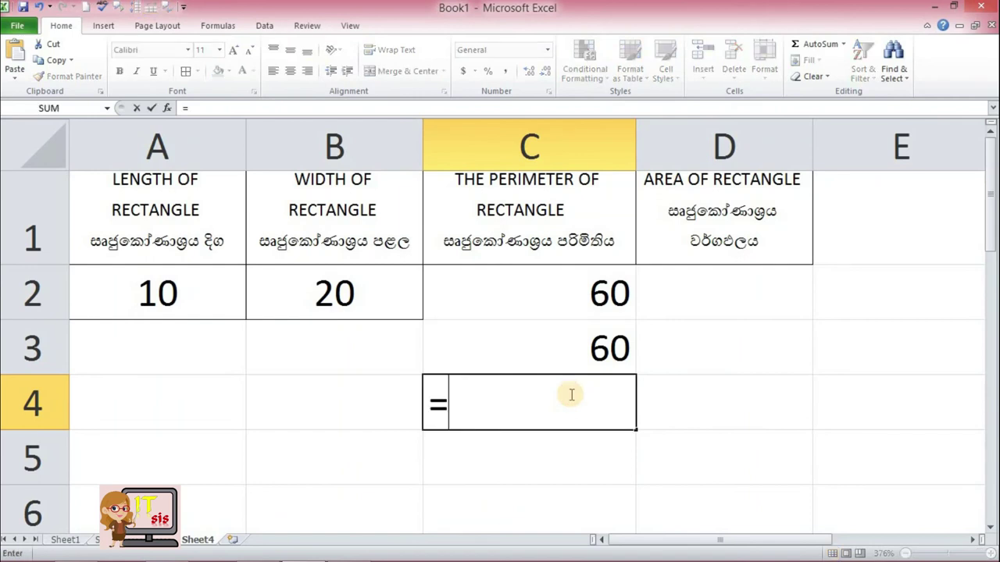
text((1)
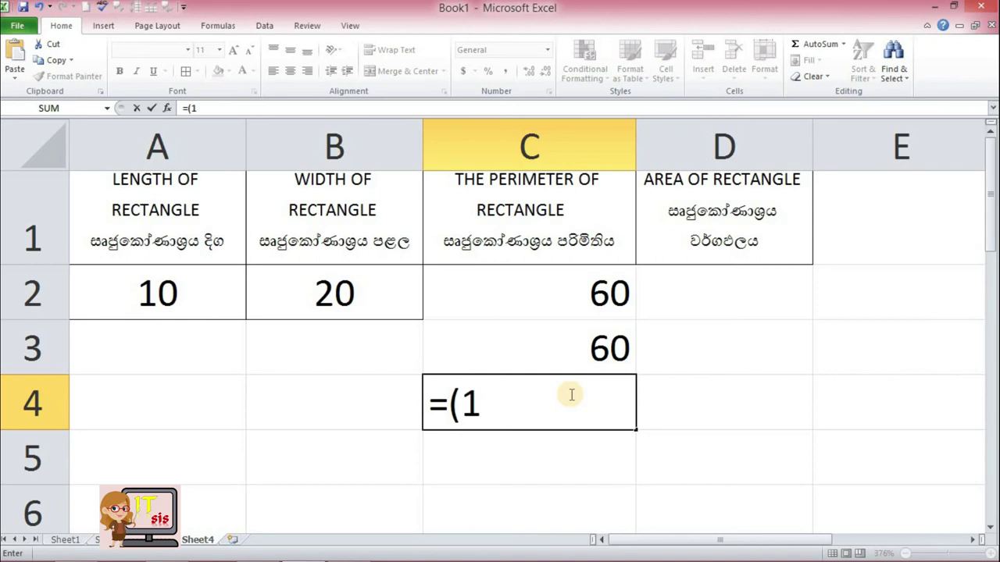
text(0+20)*)
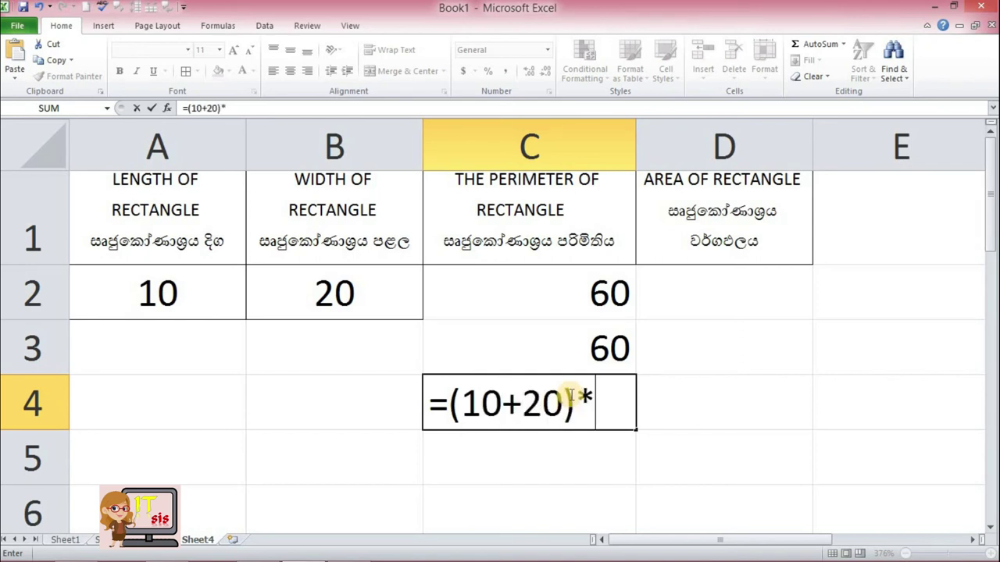
text(2)
key(Return)
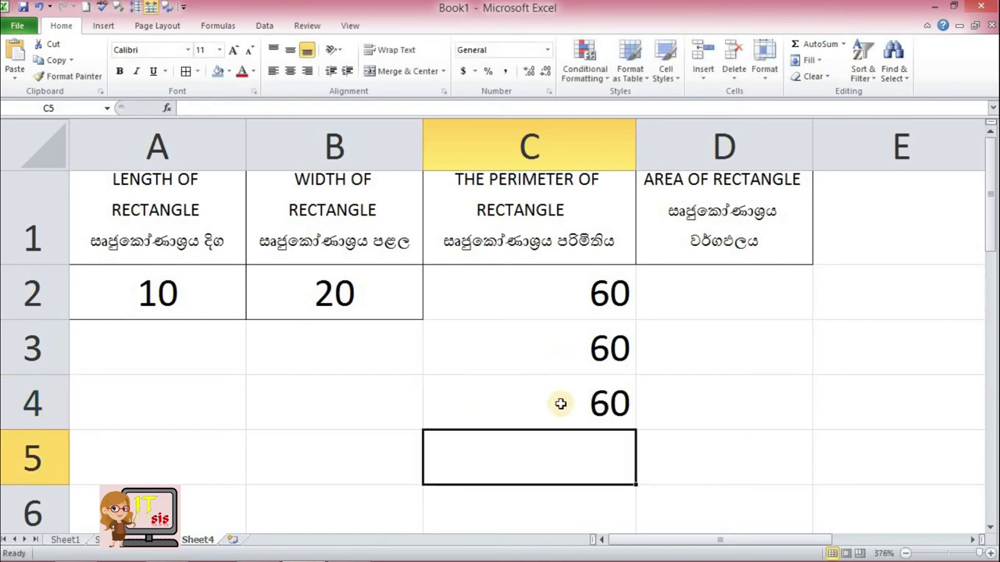
click(560, 404)
click(555, 303)
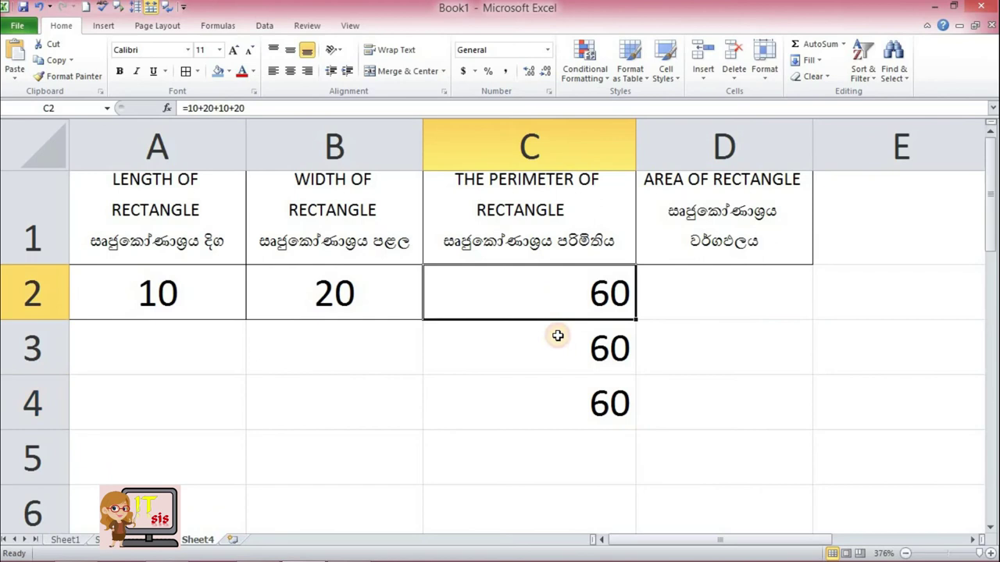
click(557, 338)
click(574, 404)
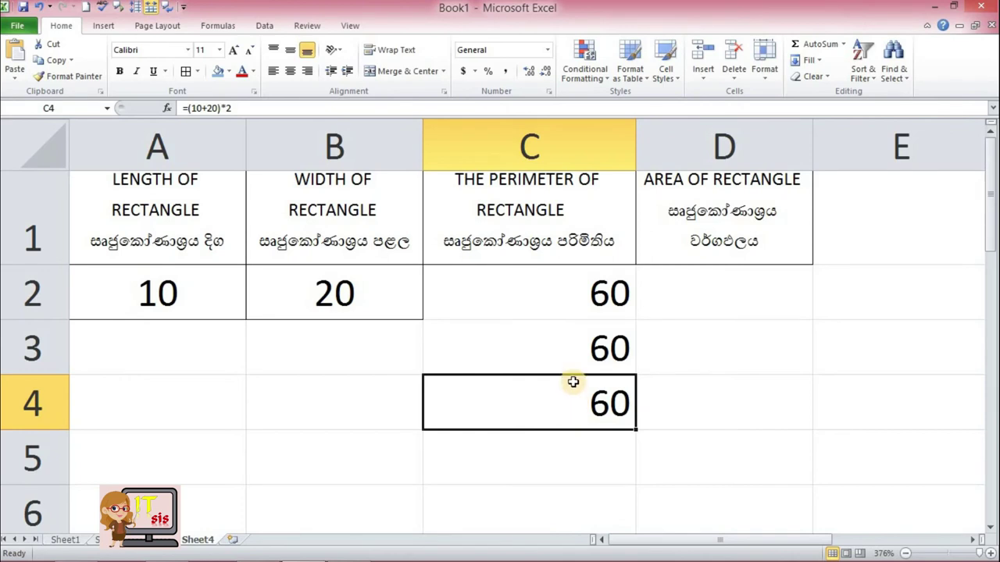
click(570, 347)
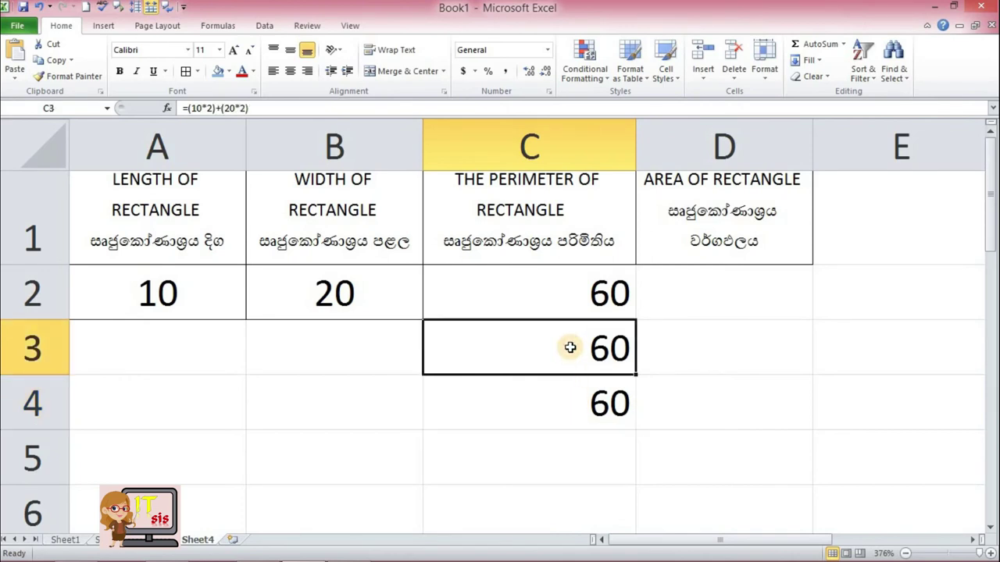
key(BackSpace)
Clear C4 and review C2's remaining =10+20+10+20 formula, ending on C3
click(581, 406)
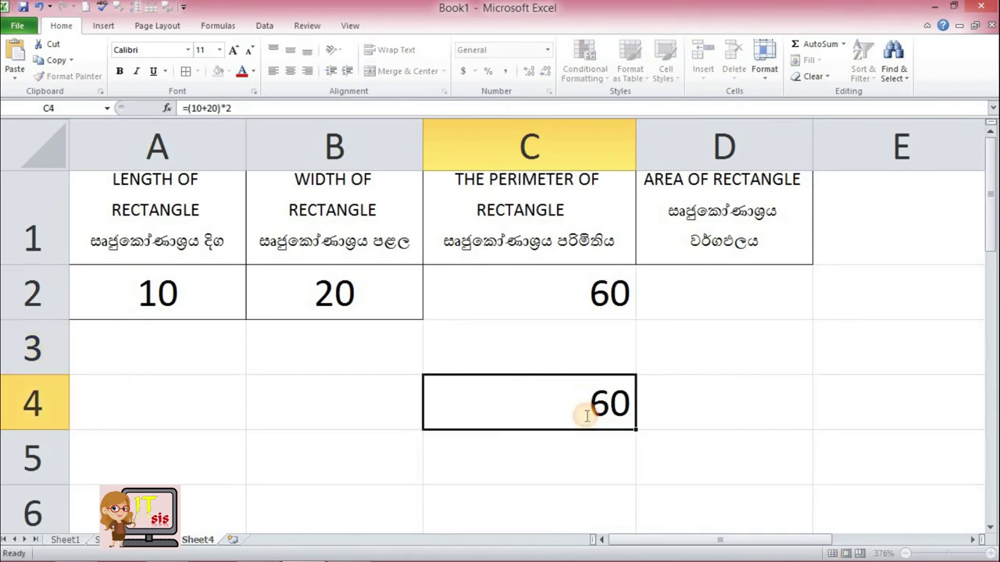
key(BackSpace)
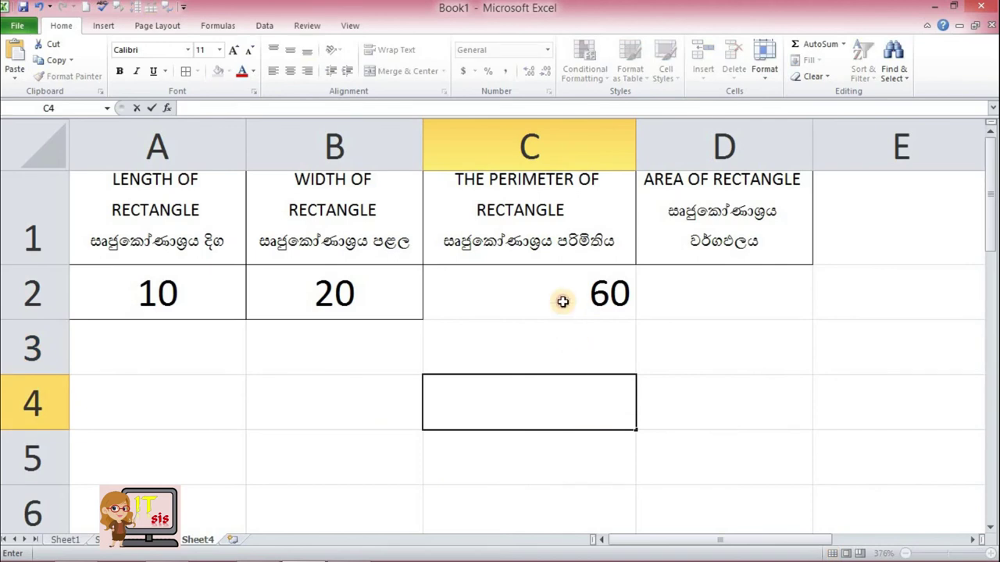
click(563, 302)
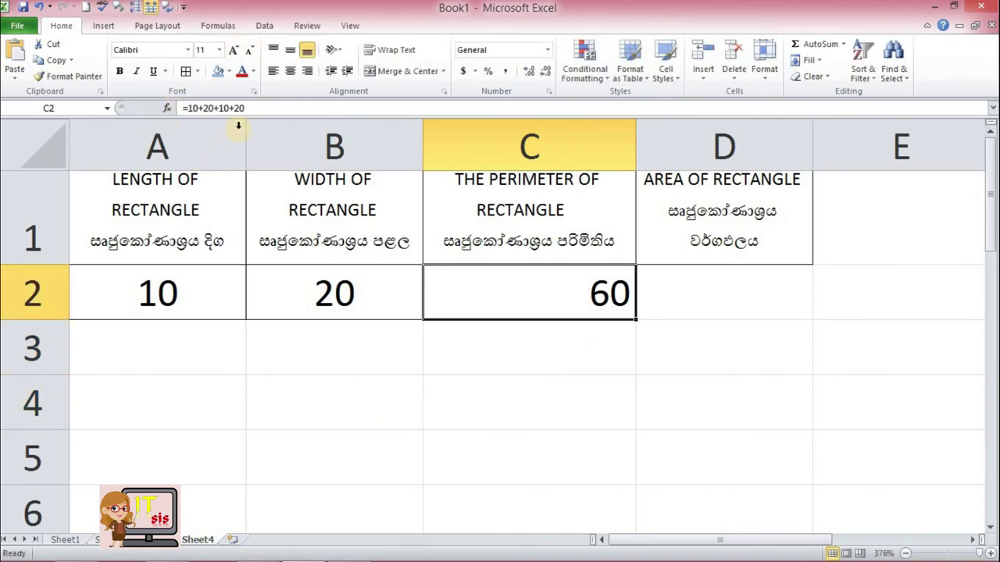
click(504, 350)
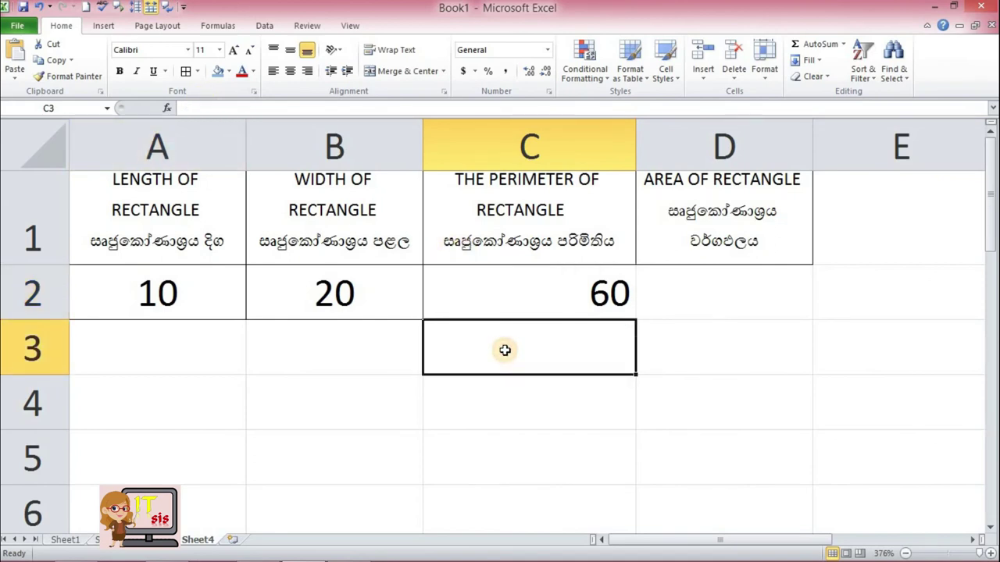
click(511, 306)
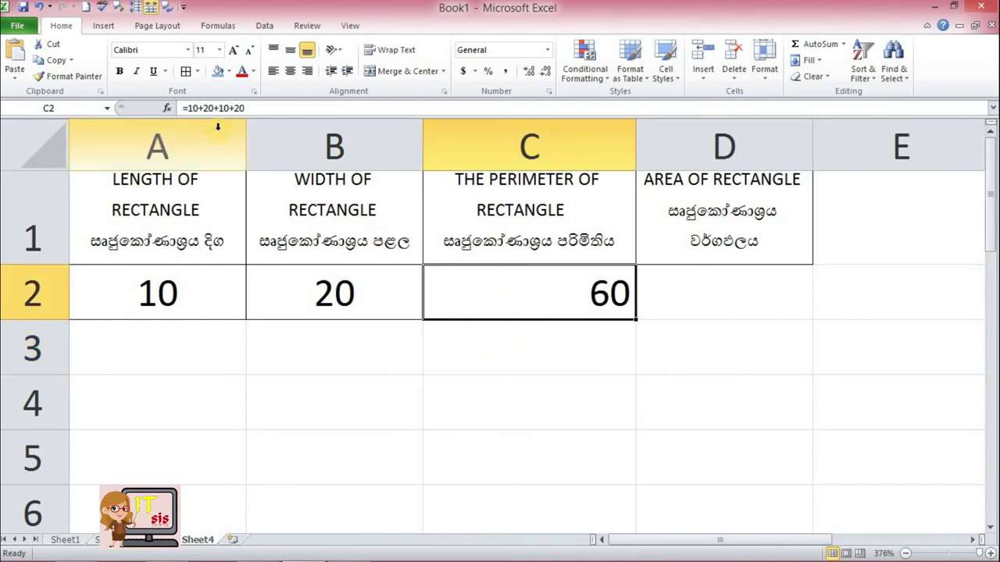
click(499, 362)
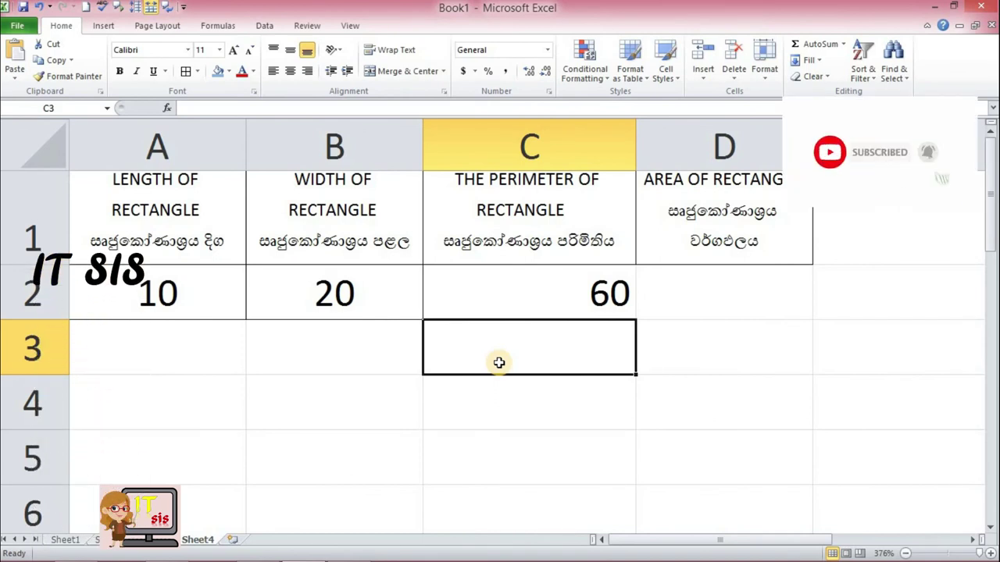
Enter =a2+b2+a2+b2 in C3 so it shows a perimeter of 60
text(=)
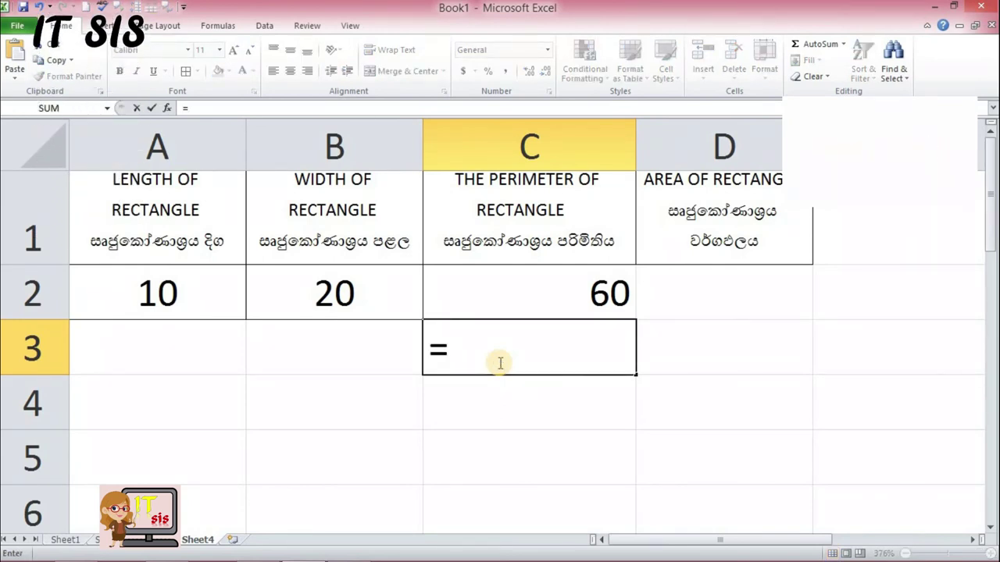
text(a2)
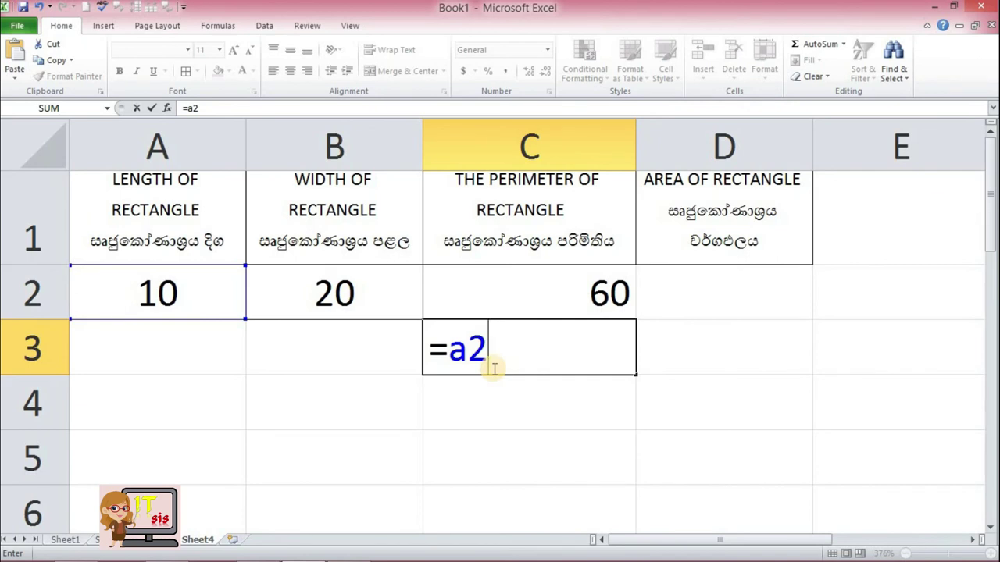
text(+)
text(b)
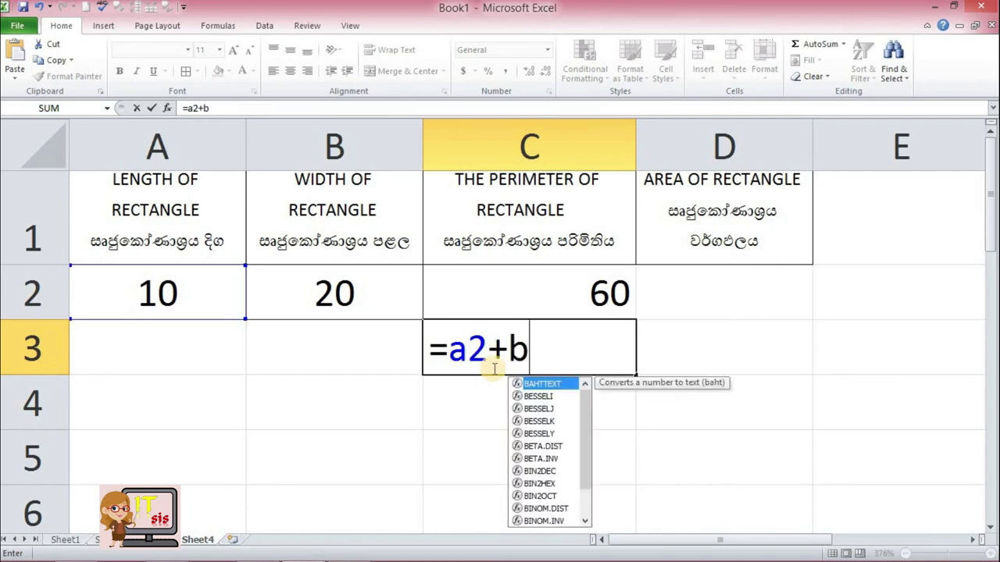
text(2+a2)
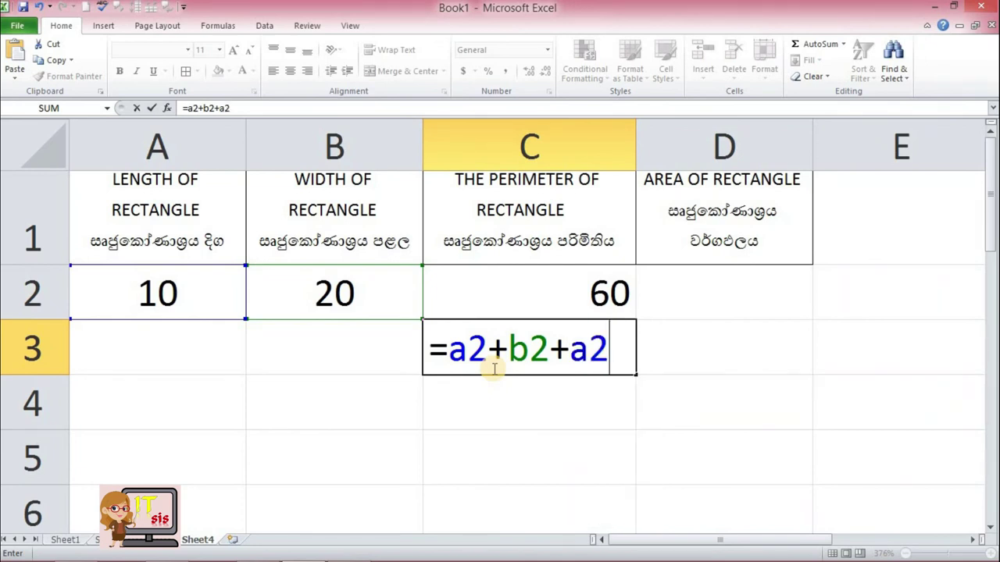
text(+)
text(b2)
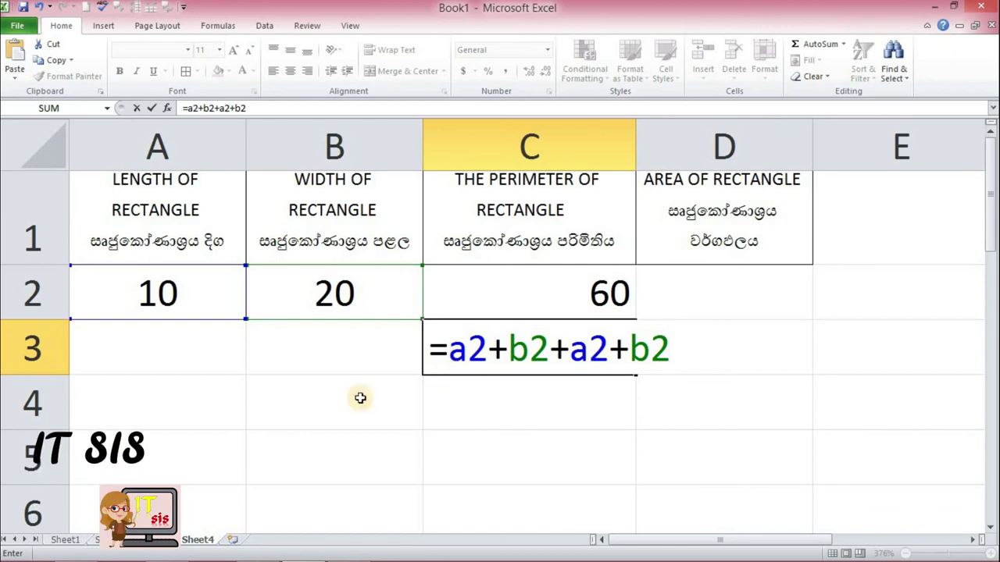
key(Return)
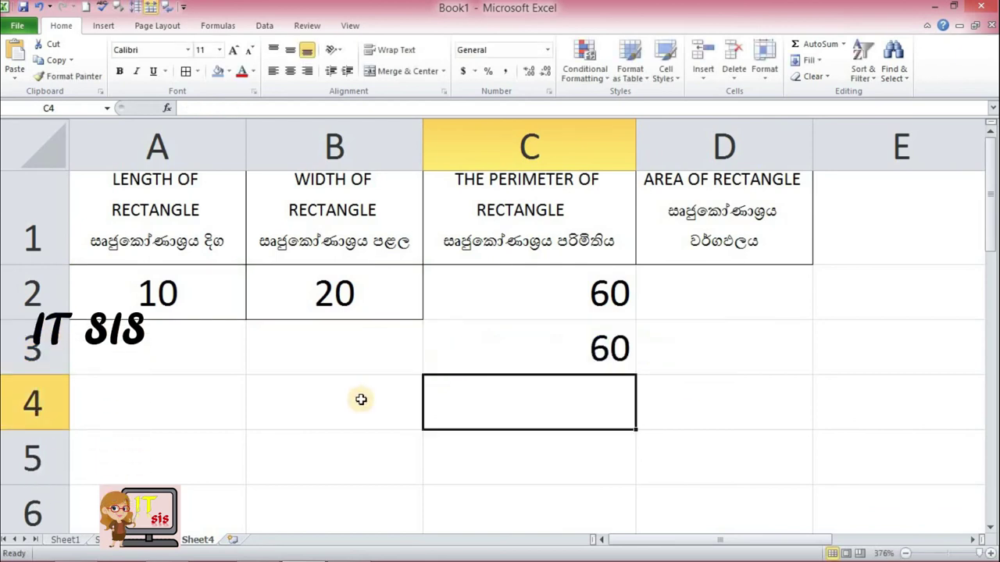
Build =A2+B2+A2+B2 in C4 by clicking cells (60), then compare the C2 and C3 formulas
click(529, 362)
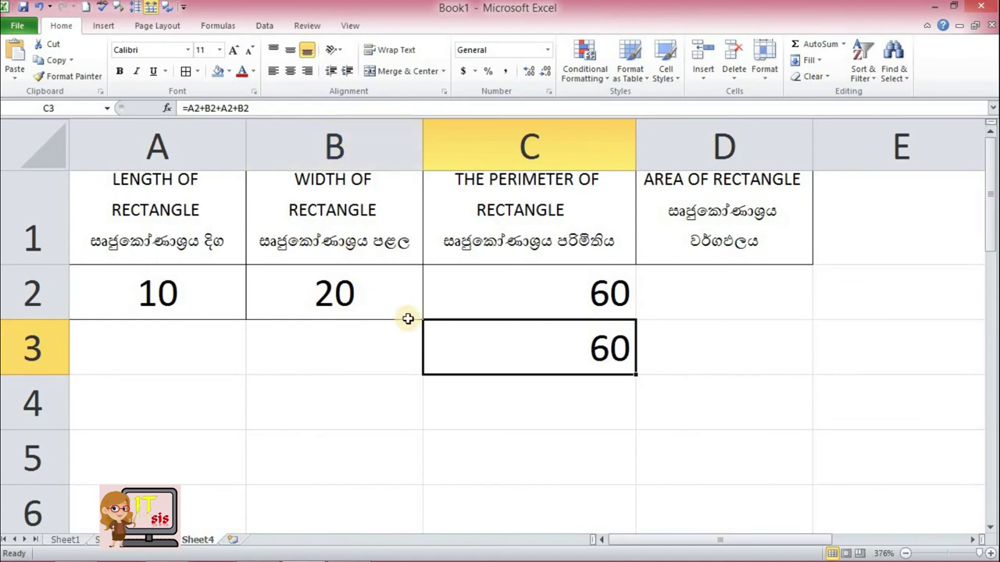
click(510, 415)
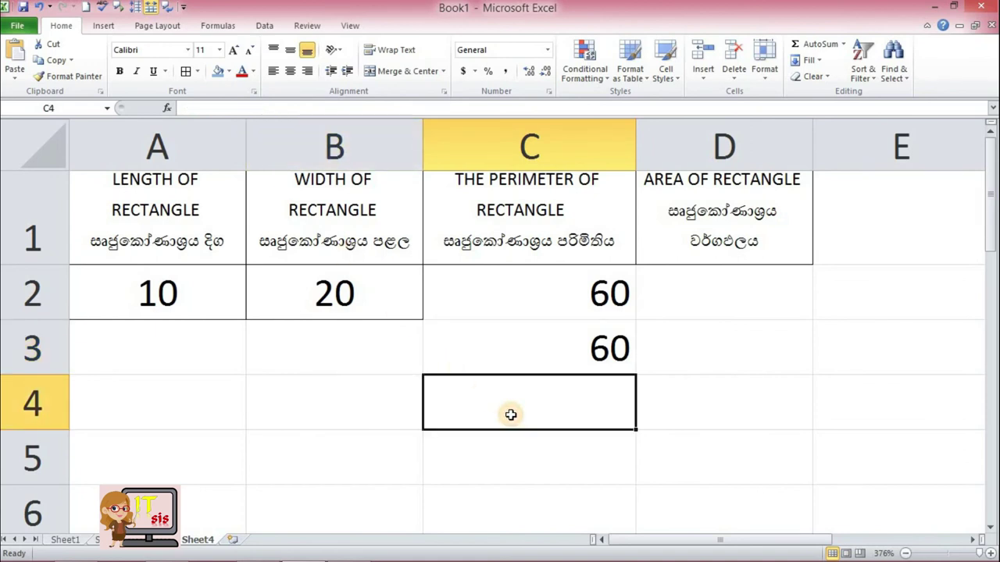
text(=)
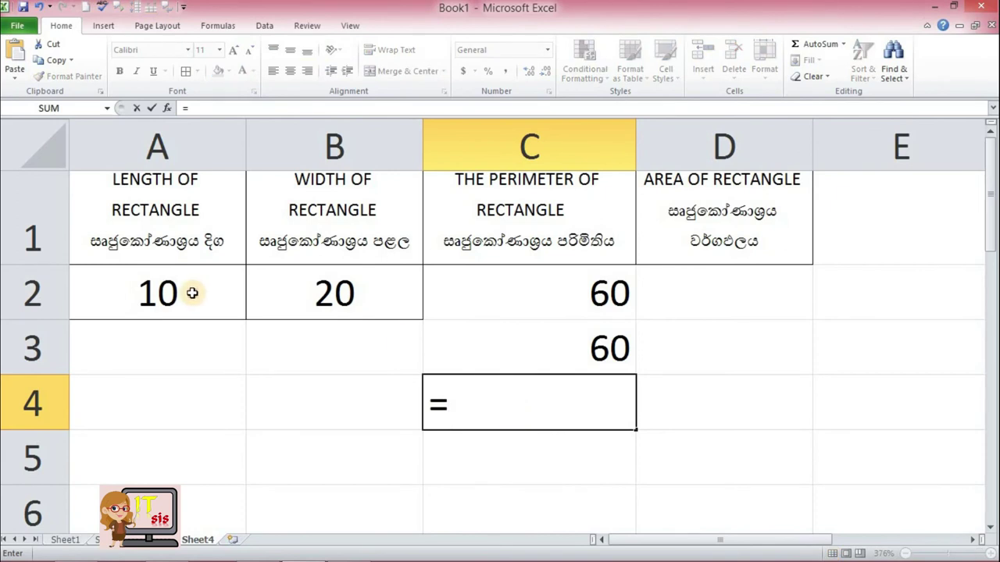
click(192, 293)
text(+)
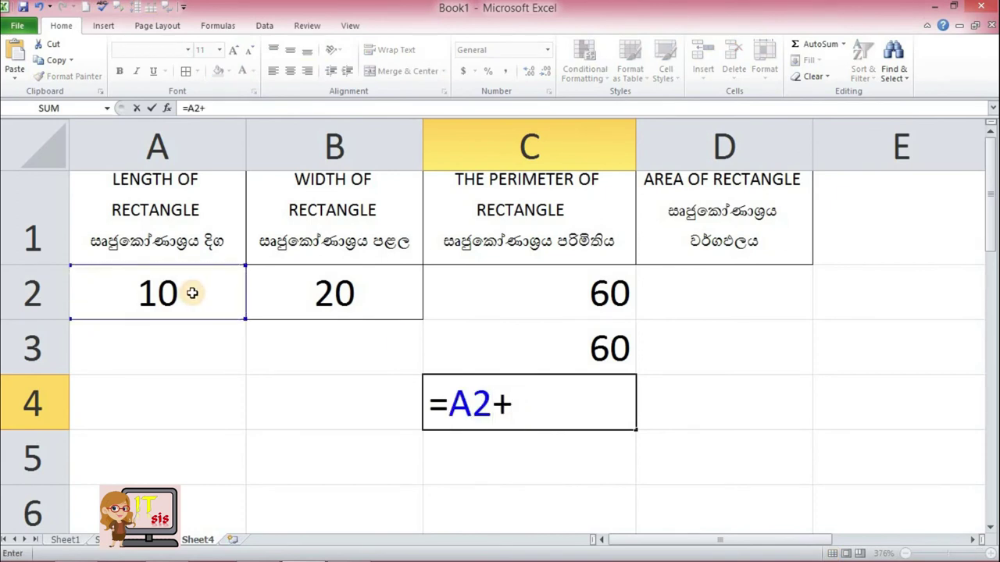
click(310, 298)
text(+)
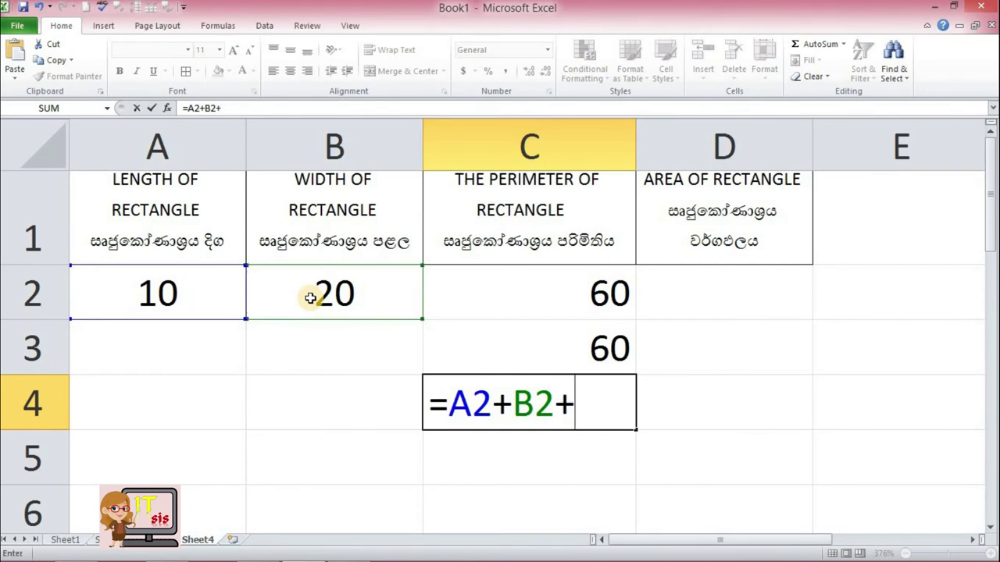
click(160, 301)
text(+)
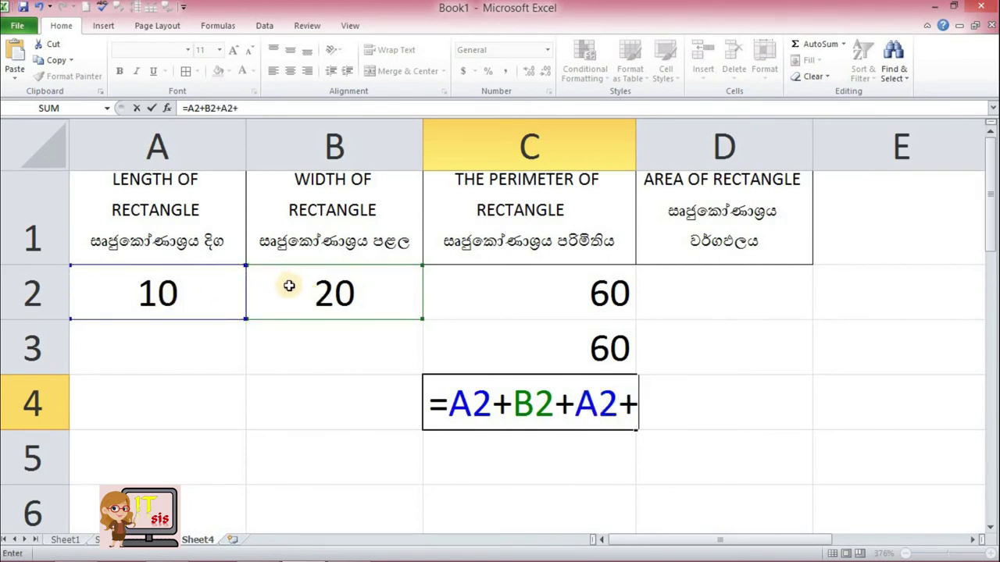
click(289, 286)
key(Return)
click(461, 306)
click(479, 338)
click(498, 406)
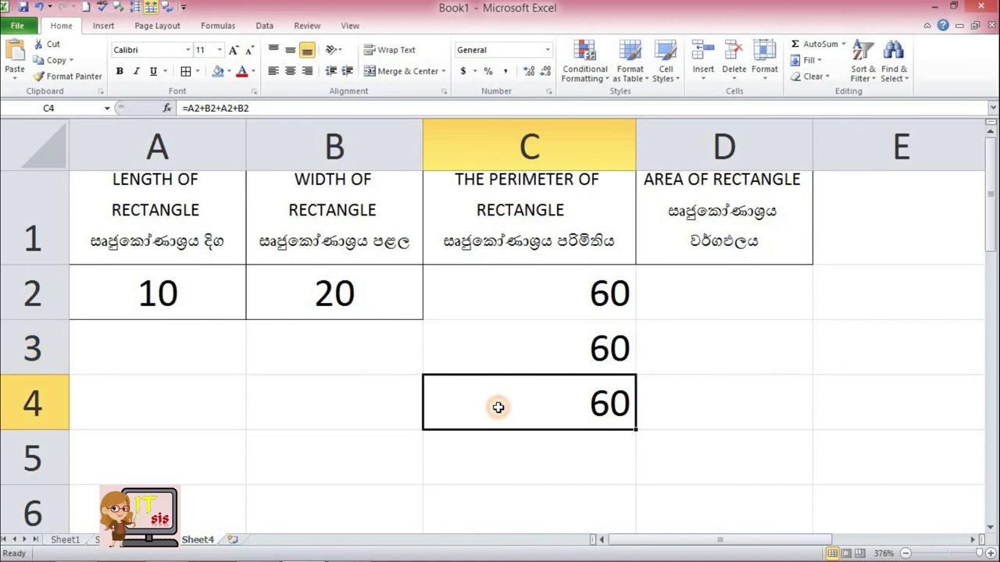
click(494, 283)
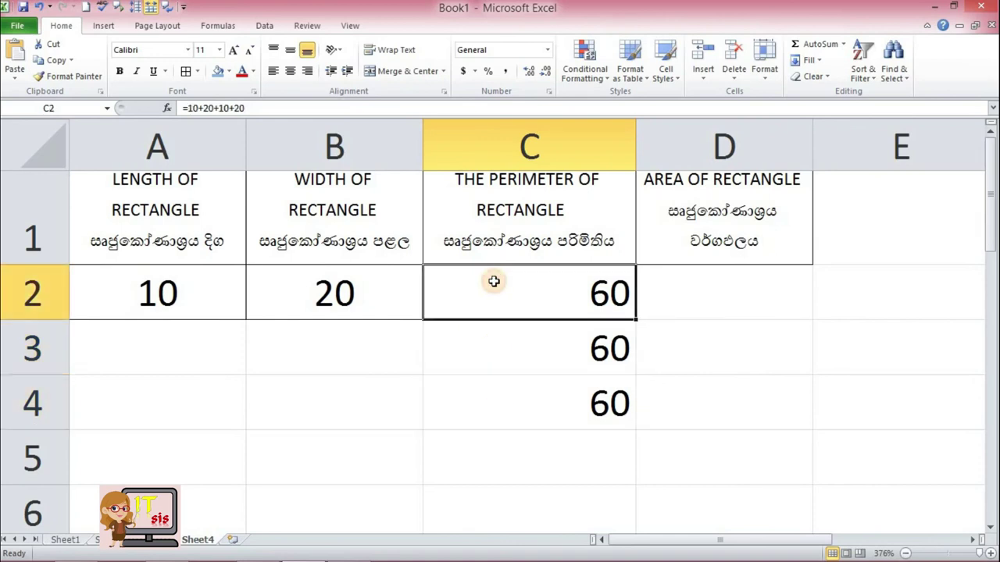
click(545, 352)
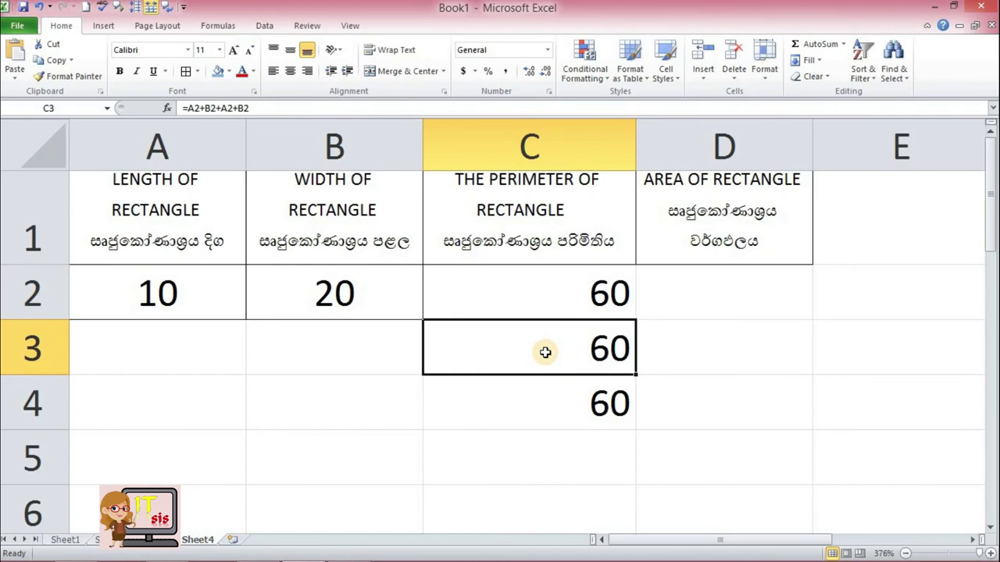
click(556, 403)
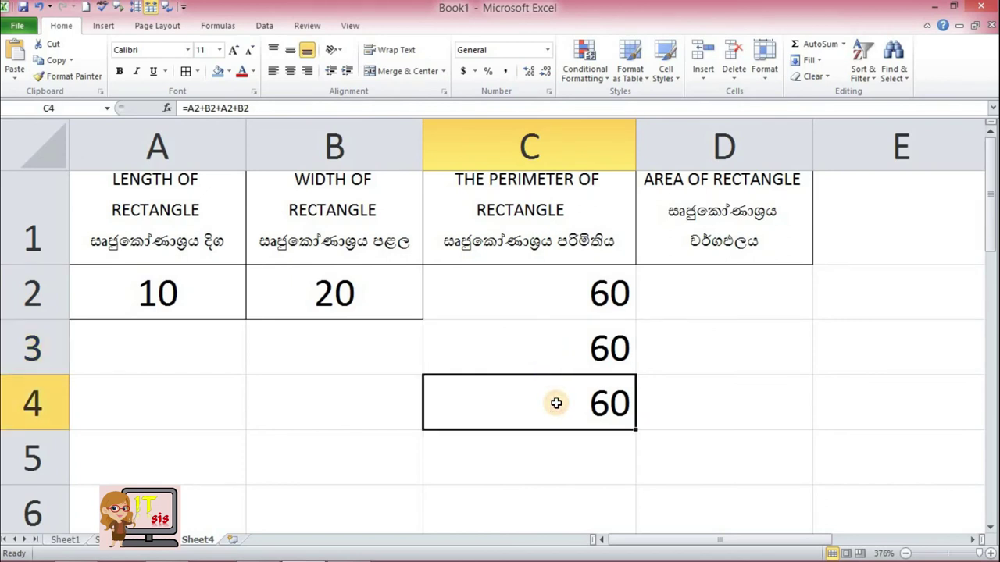
click(727, 286)
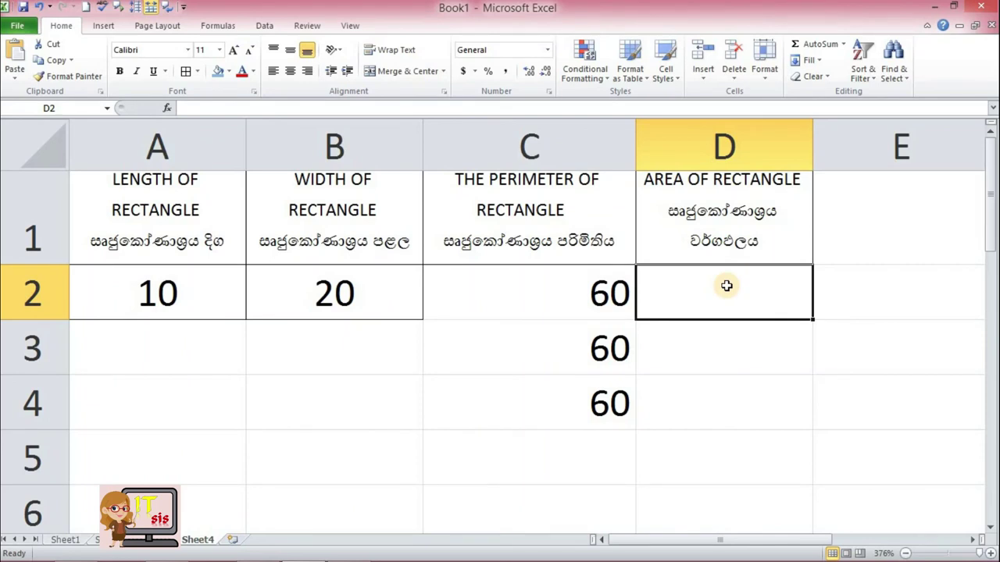
Enter area formulas =10*20 in D2 and =a2*b2 in D3, each giving 200
text(=)
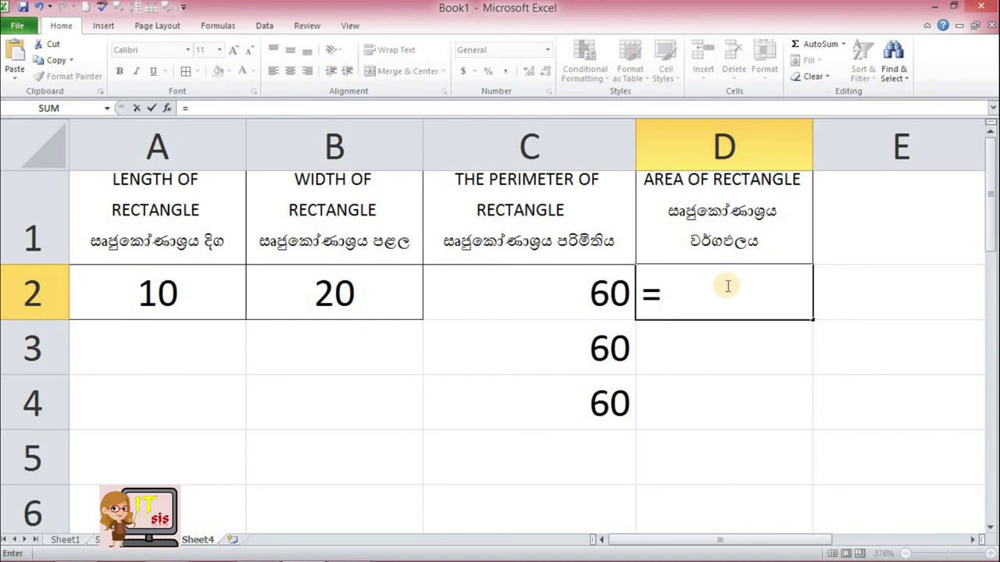
text(10*20)
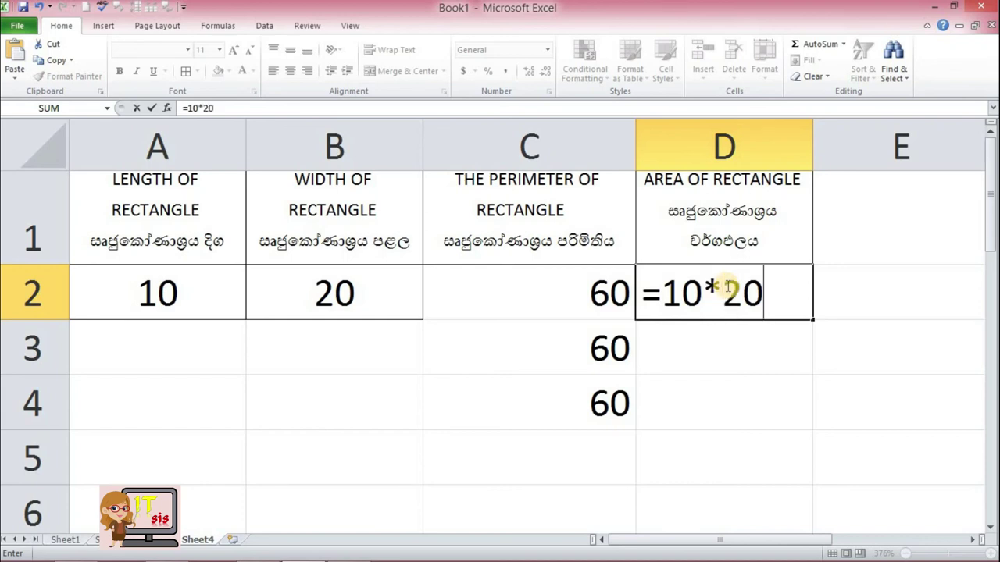
key(Return)
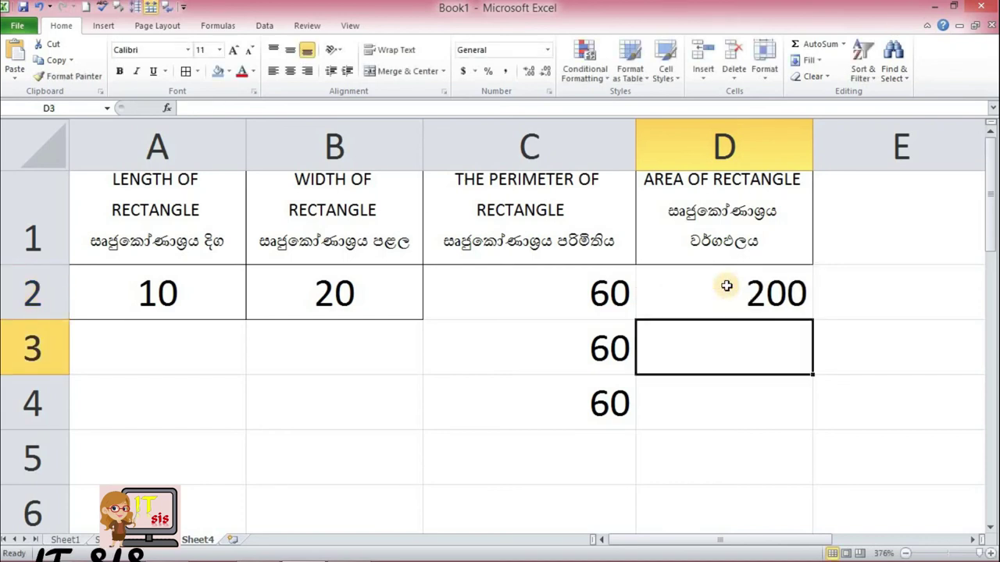
text(+)
key(BackSpace)
text(=)
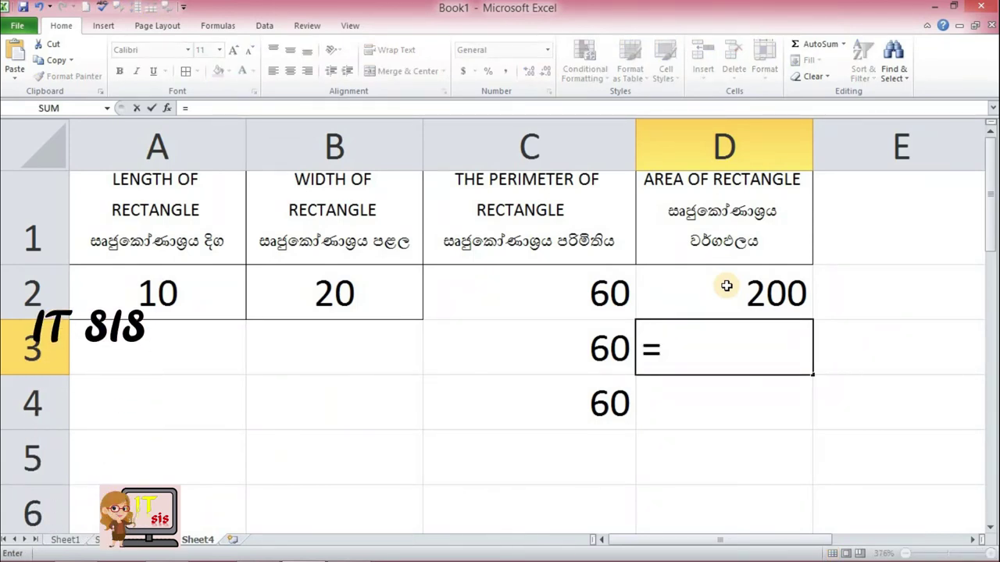
text(a2)
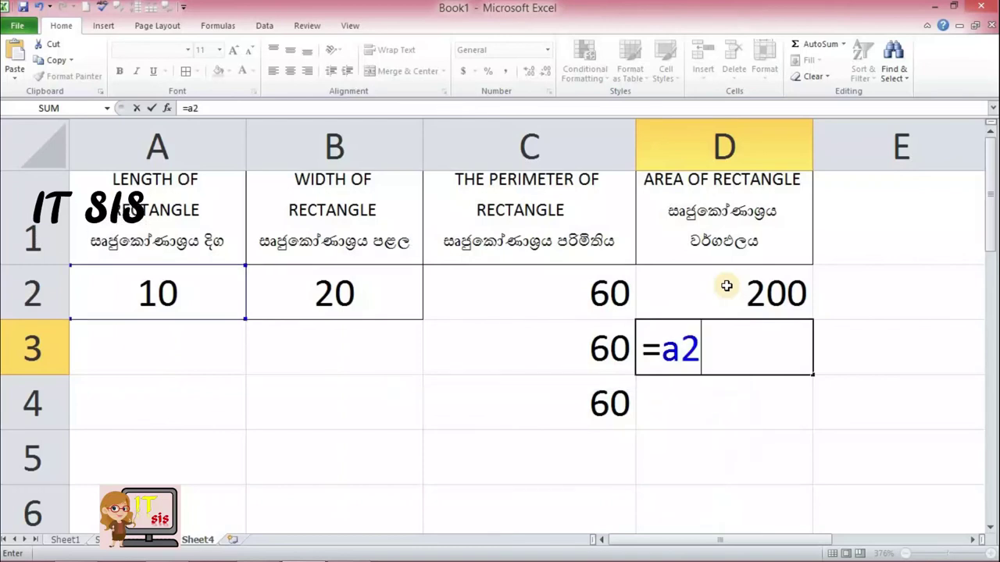
text(*)
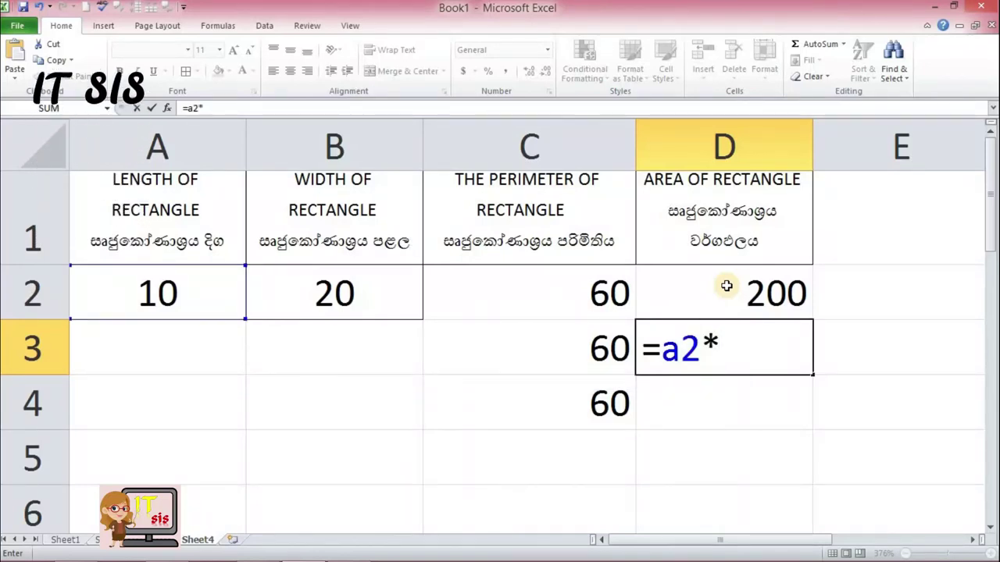
text(b)
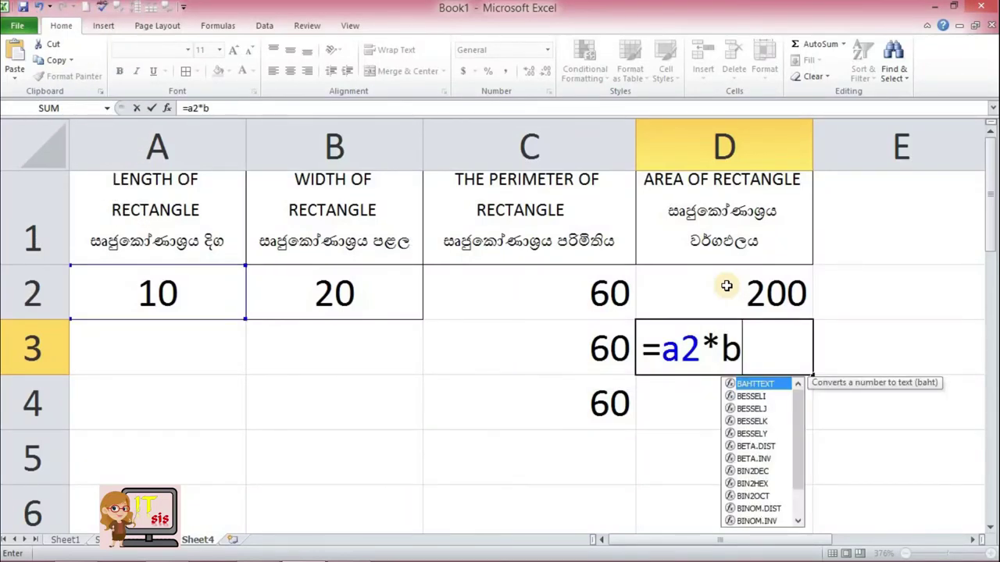
text(2)
key(Return)
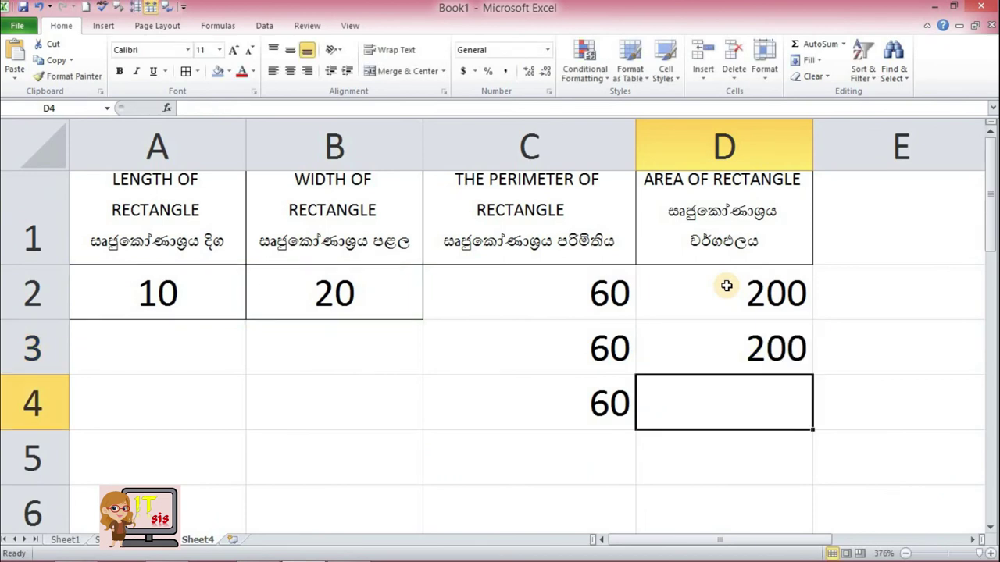
Build =A2*B2 in D4 by clicking A2 and B2, giving 200
text(=)
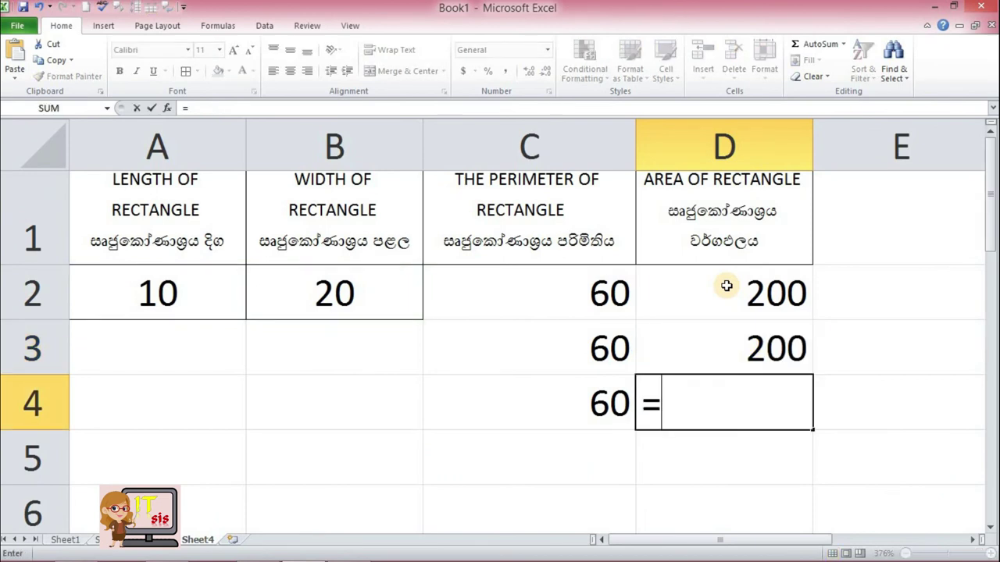
click(222, 299)
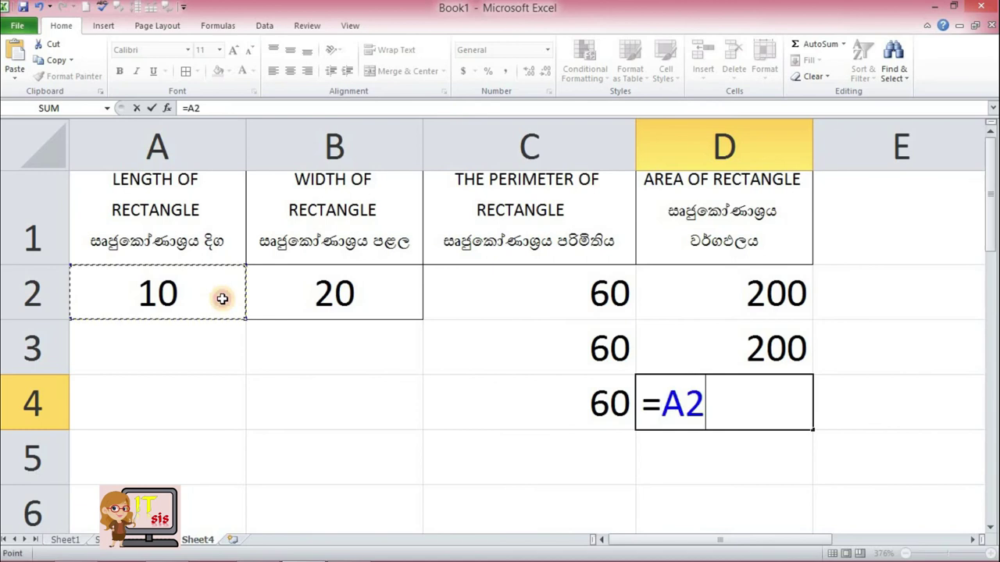
text(*)
click(289, 293)
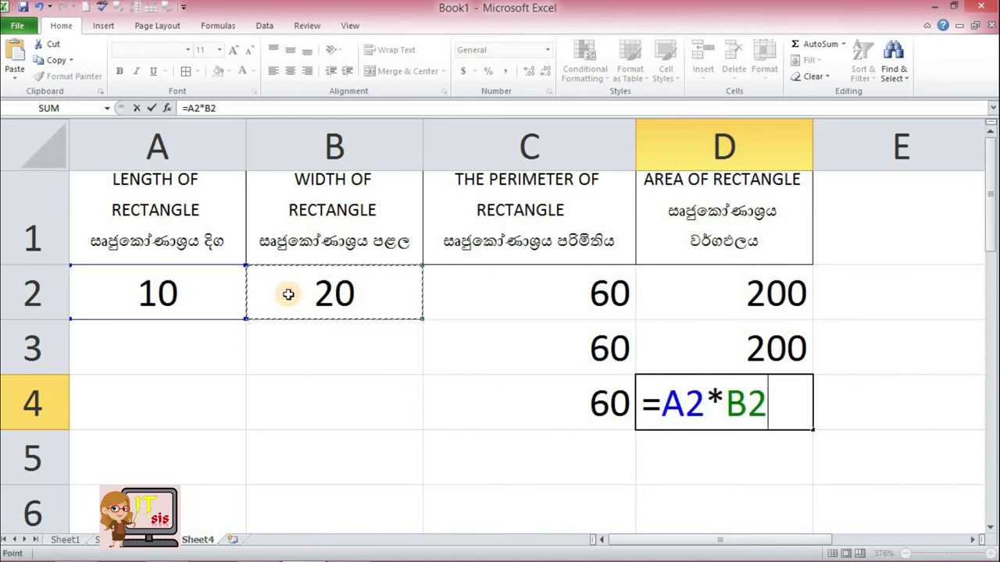
key(Return)
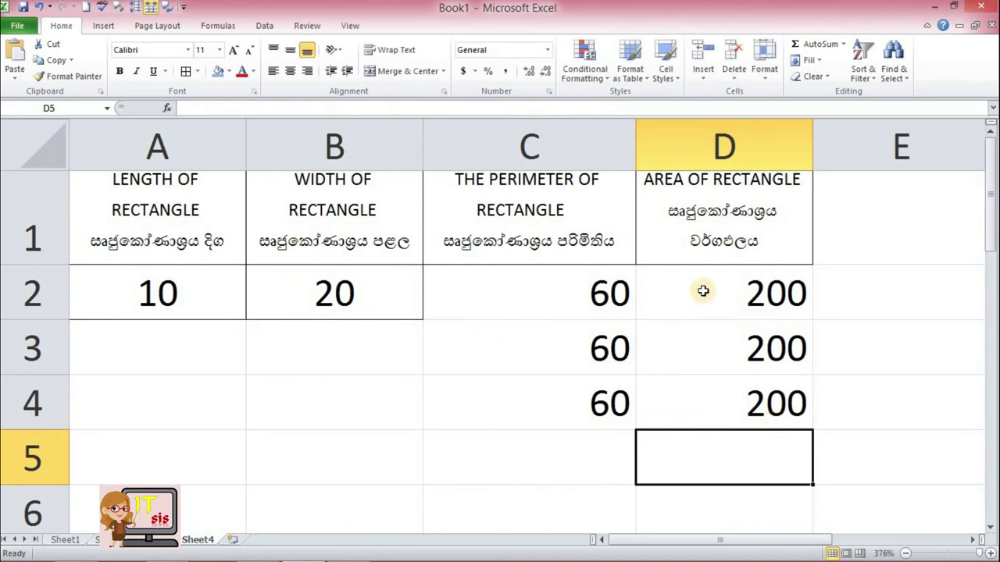